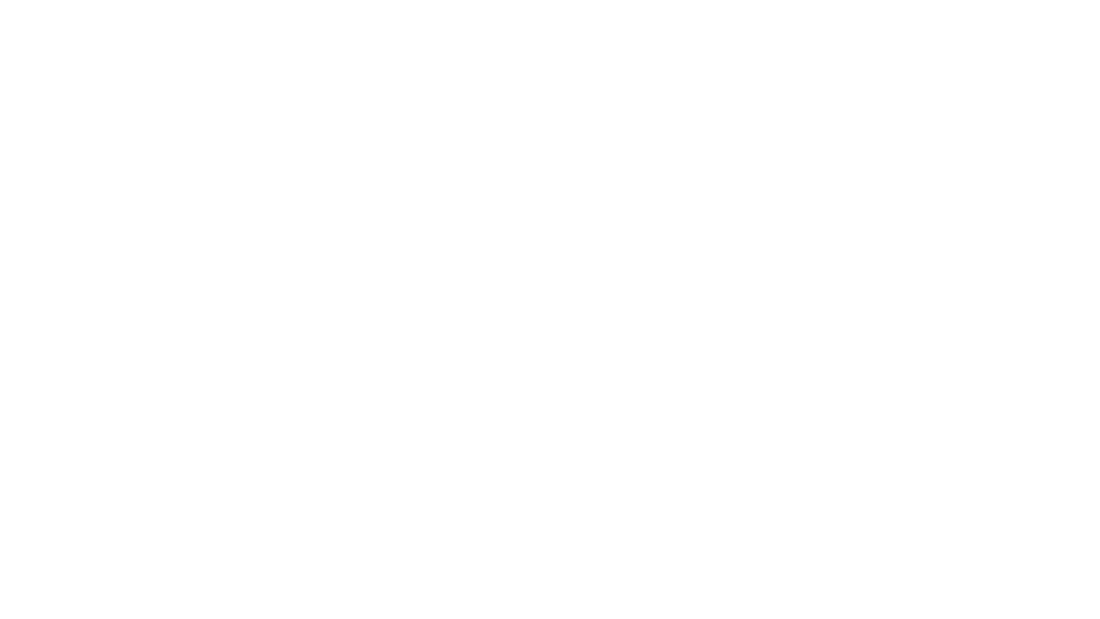
{"action": "scroll", "coordinate": [550, 310], "scroll_direction": "down", "scroll_amount": 12}
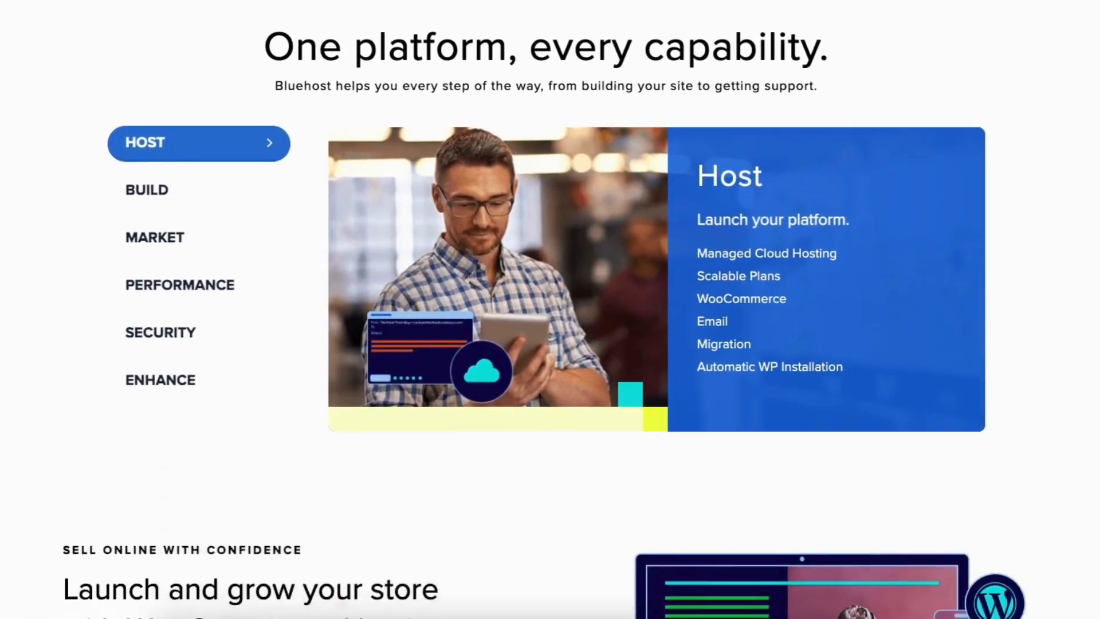
{"action": "scroll", "coordinate": [550, 310], "scroll_direction": "down", "scroll_amount": 10}
{"action": "scroll", "coordinate": [550, 310], "scroll_direction": "down", "scroll_amount": 8}
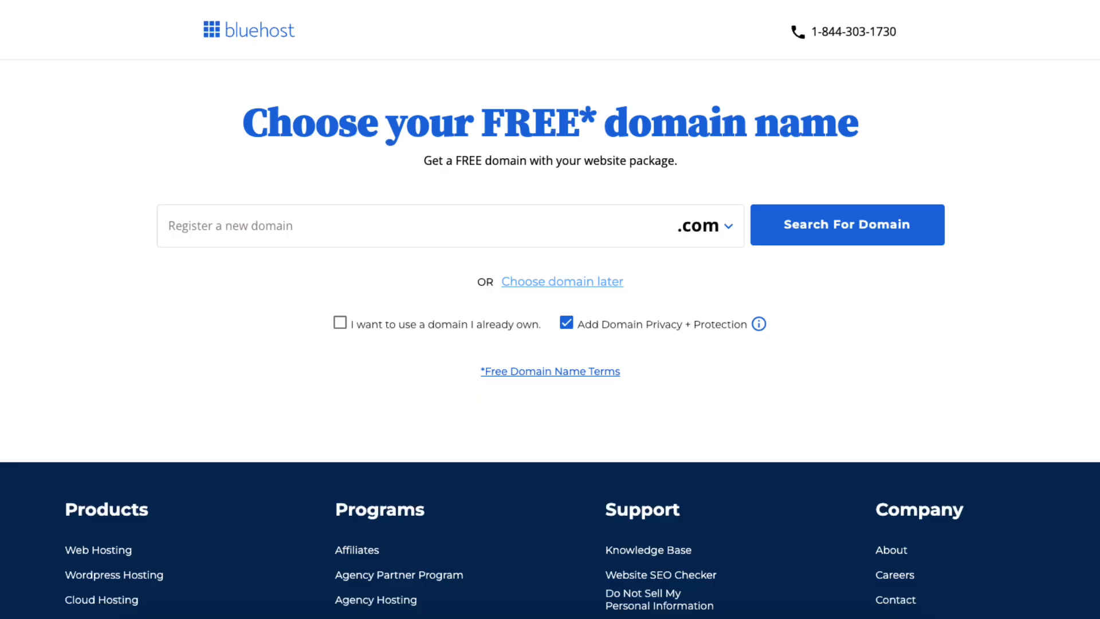
Examine the new domain field, the domain extension choices and the option for using an already owned domain
{"action": "left_click", "coordinate": [244, 228]}
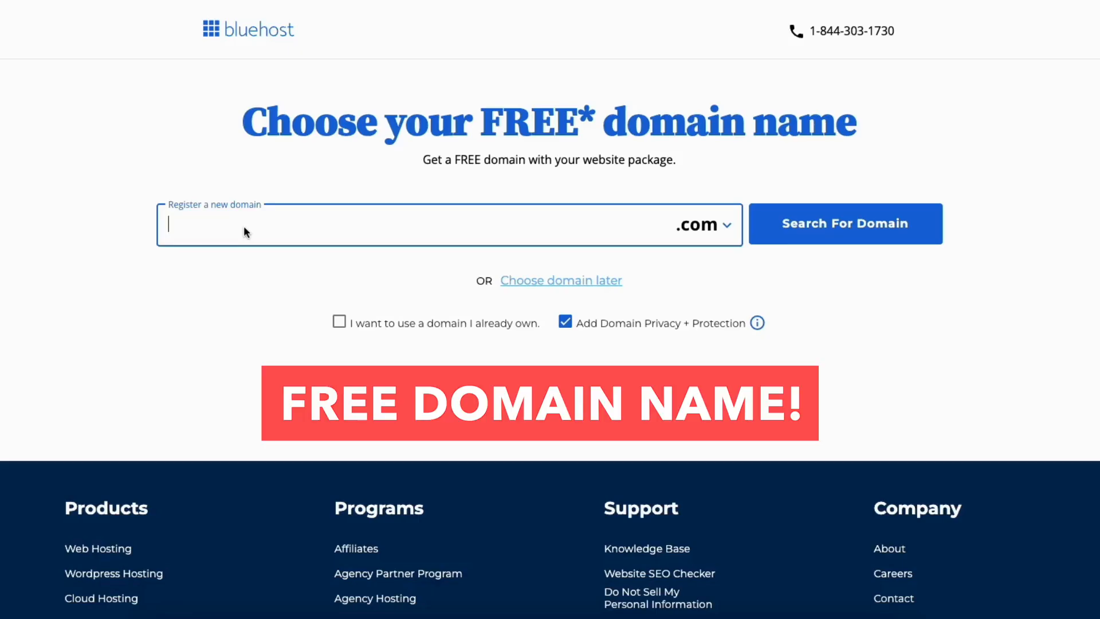
{"action": "left_click", "coordinate": [712, 227]}
{"action": "left_click", "coordinate": [464, 276]}
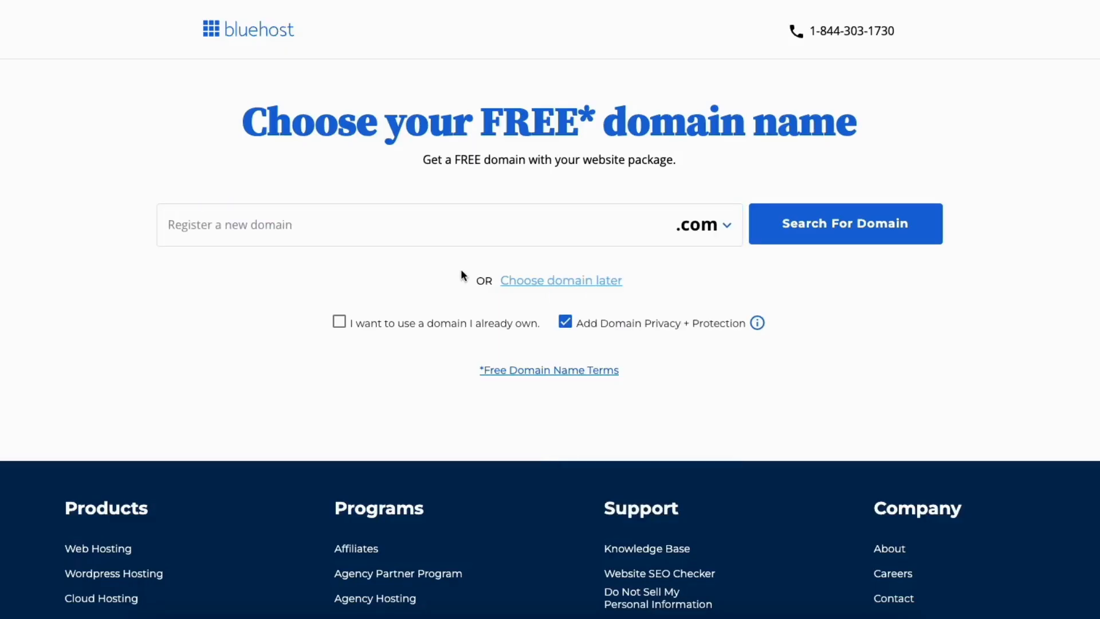
{"action": "left_click", "coordinate": [339, 321]}
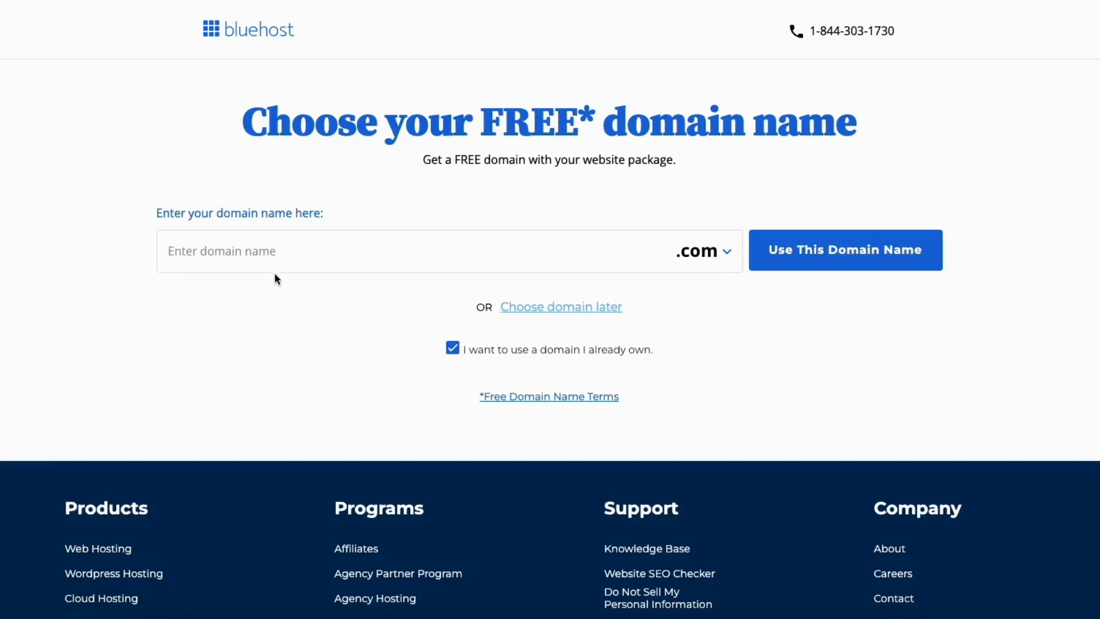
{"action": "left_click", "coordinate": [454, 350]}
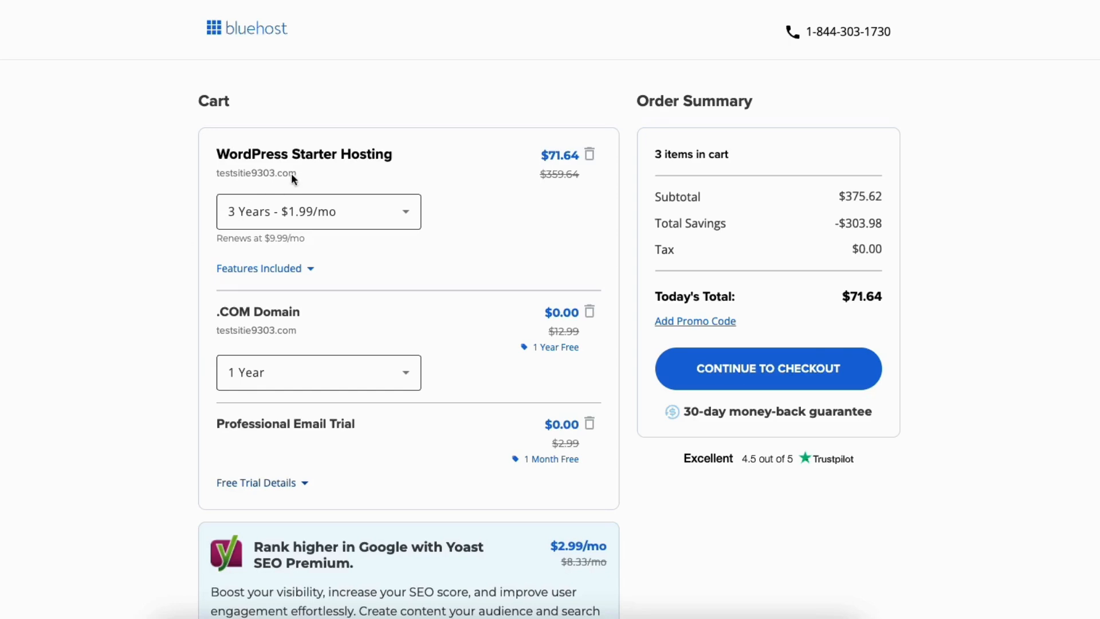
Choose the 3 Years term at $1.99/mo for WordPress Starter Hosting, review the cart and continue to checkout
{"action": "left_click", "coordinate": [402, 213]}
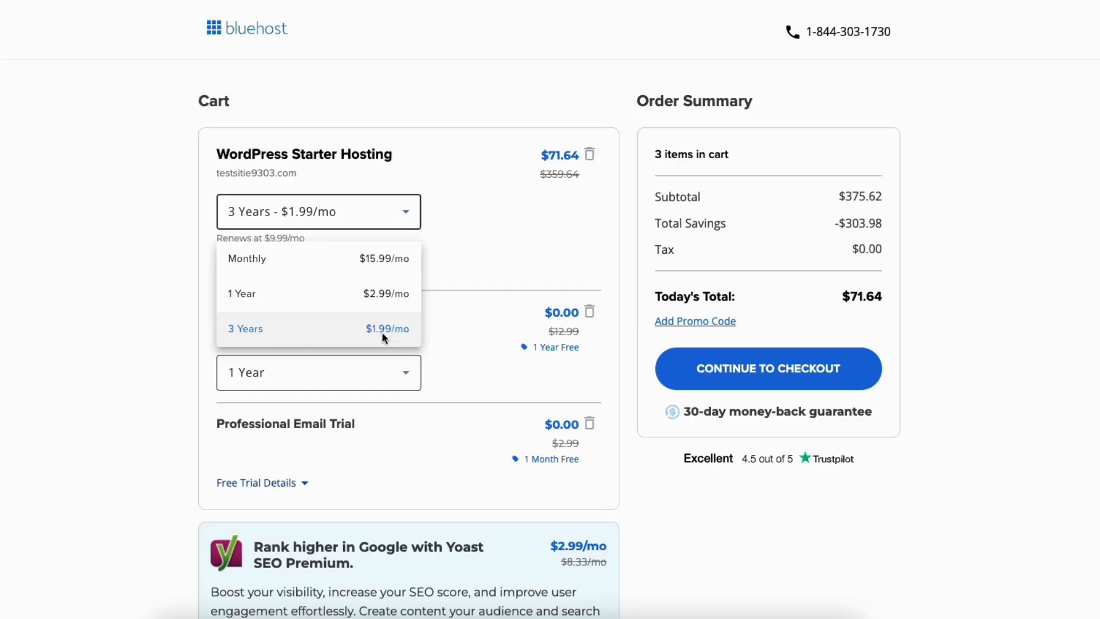
{"action": "left_click", "coordinate": [289, 330]}
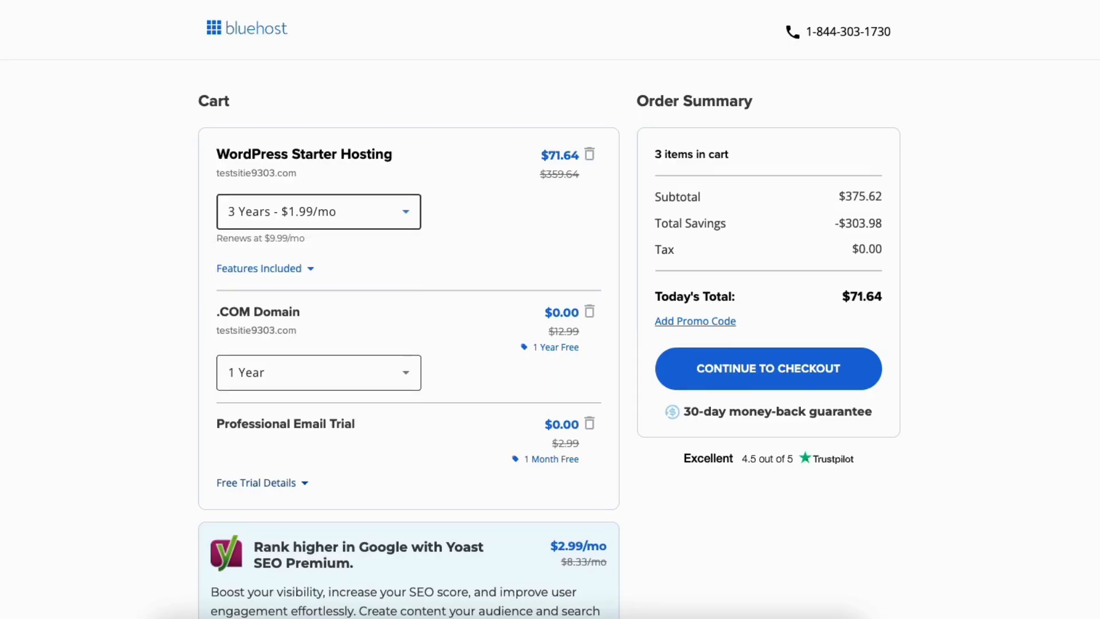
{"action": "scroll", "coordinate": [413, 285], "scroll_direction": "down", "scroll_amount": 4}
{"action": "scroll", "coordinate": [409, 338], "scroll_direction": "down", "scroll_amount": 3}
{"action": "scroll", "coordinate": [409, 338], "scroll_direction": "up", "scroll_amount": 5}
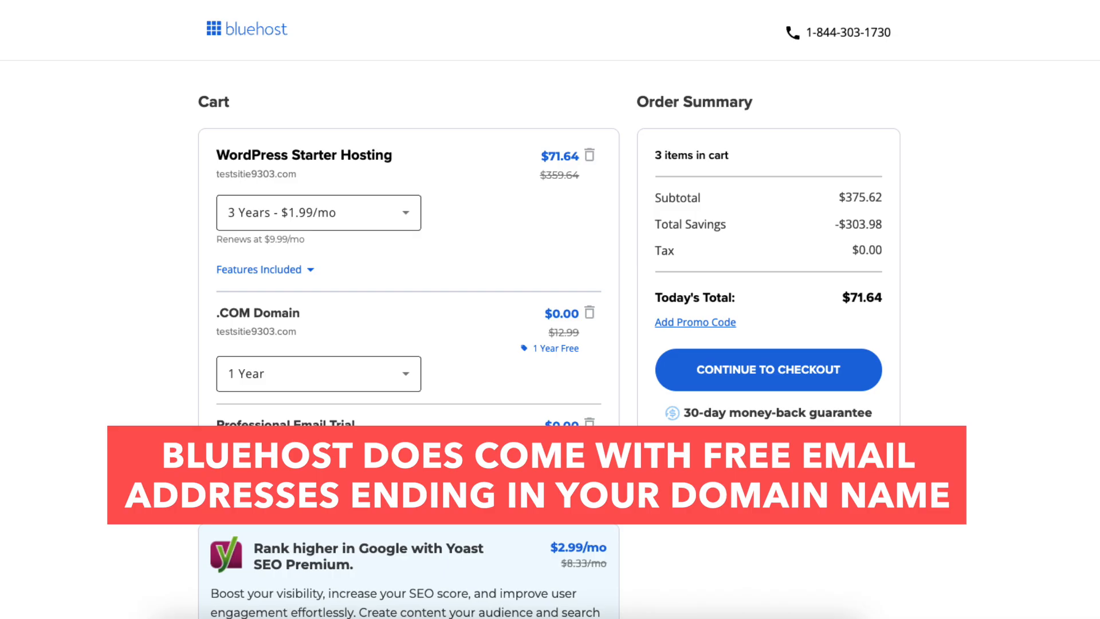
{"action": "left_click", "coordinate": [713, 373]}
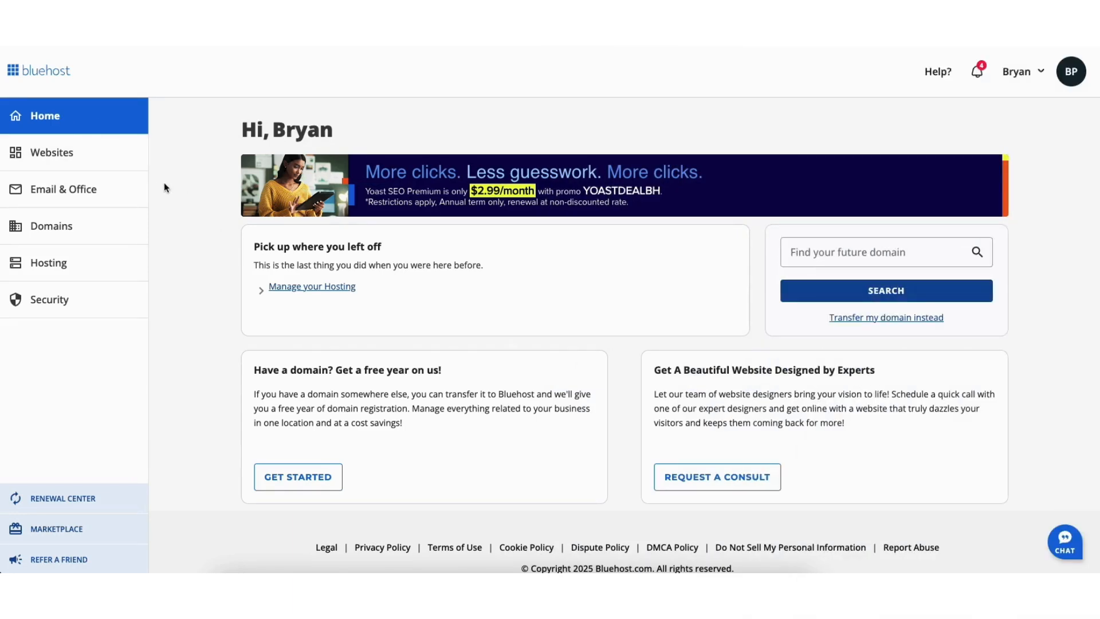
Open the Welcome site from the account's website list for editing in WordPress
{"action": "left_click", "coordinate": [71, 154]}
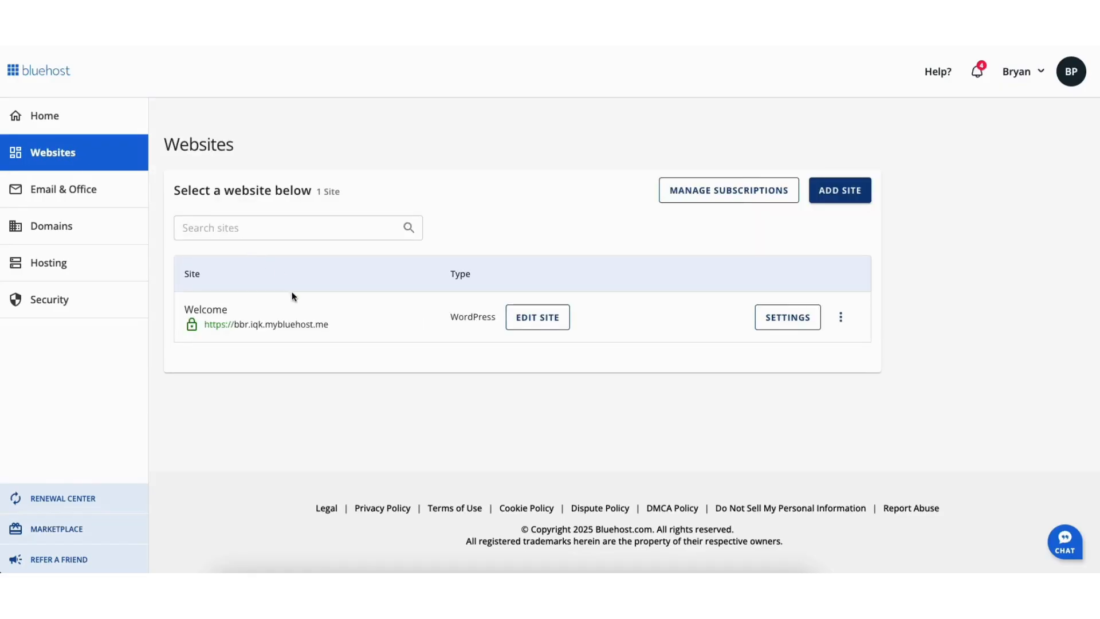
{"action": "left_click", "coordinate": [528, 318]}
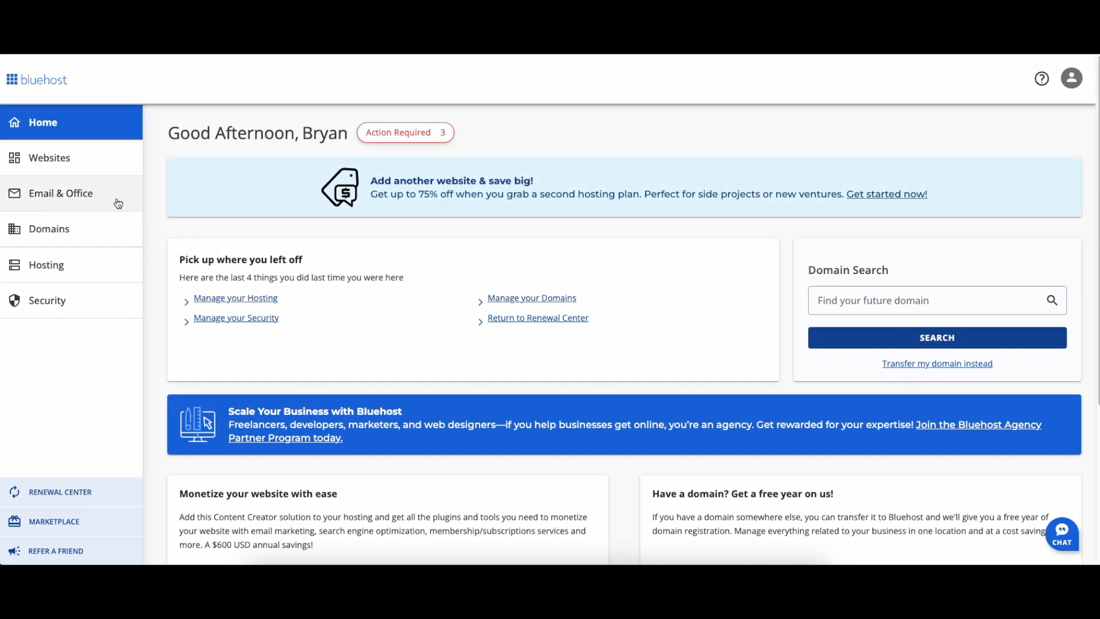
Open the settings of Demo Website, review its overview and open the site in WordPress for editing
{"action": "left_click", "coordinate": [50, 163]}
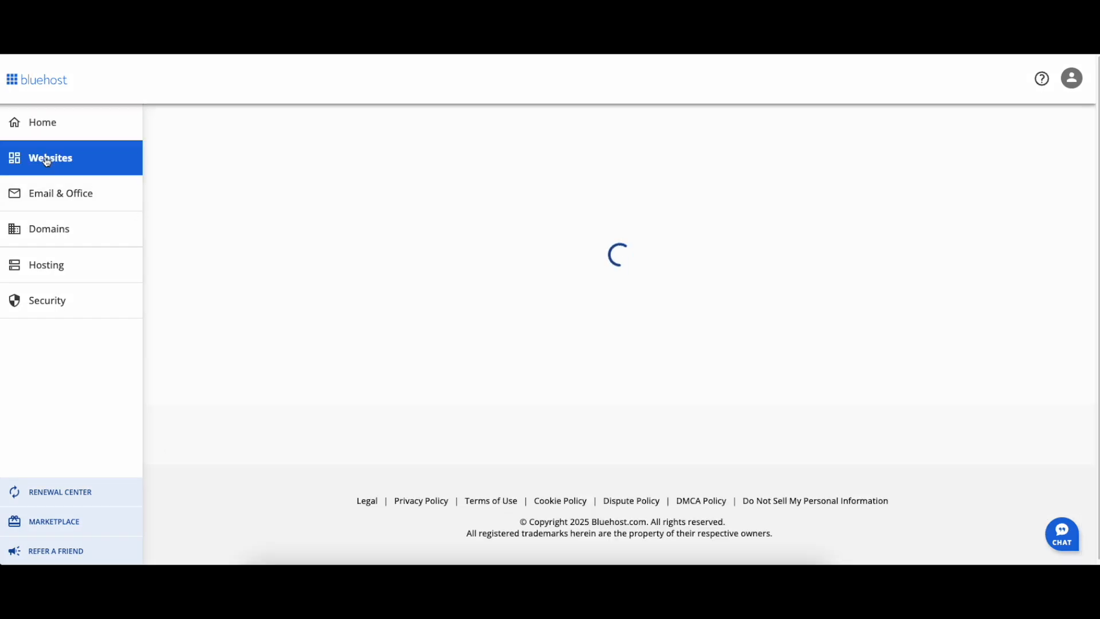
{"action": "left_click", "coordinate": [316, 438]}
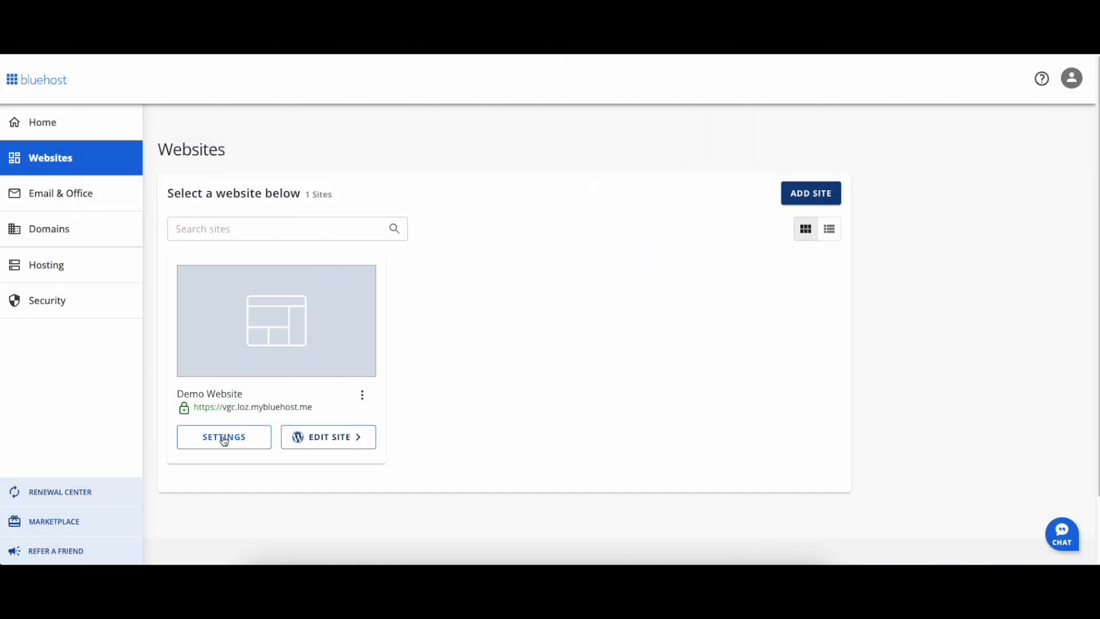
{"action": "left_click", "coordinate": [224, 436]}
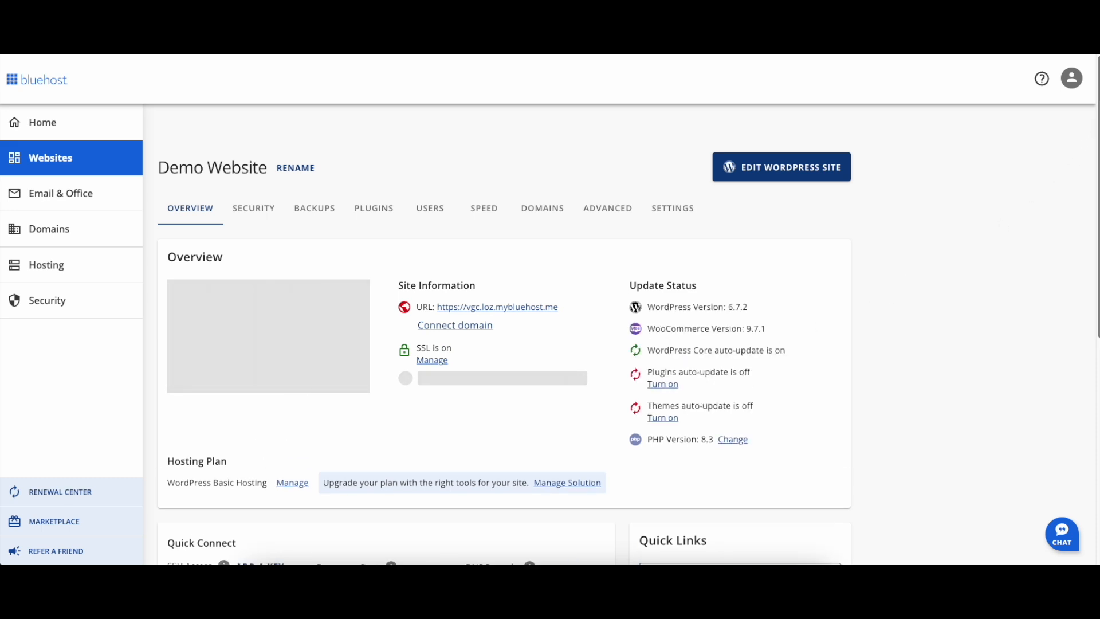
{"action": "scroll", "coordinate": [496, 336], "scroll_direction": "down", "scroll_amount": 4}
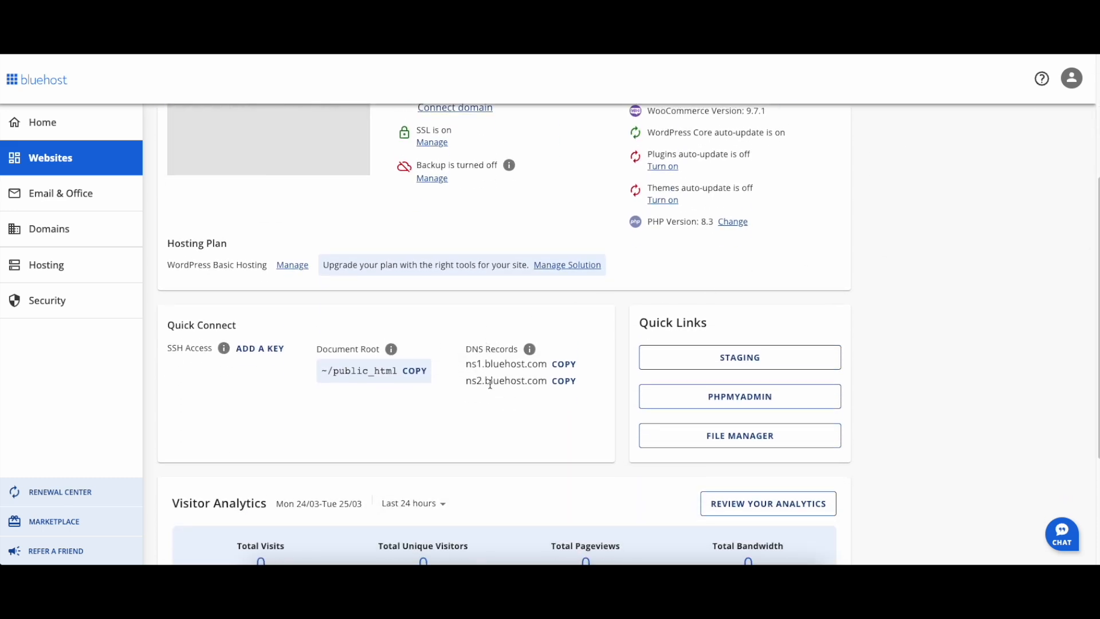
{"action": "scroll", "coordinate": [1084, 81], "scroll_direction": "up", "scroll_amount": 4}
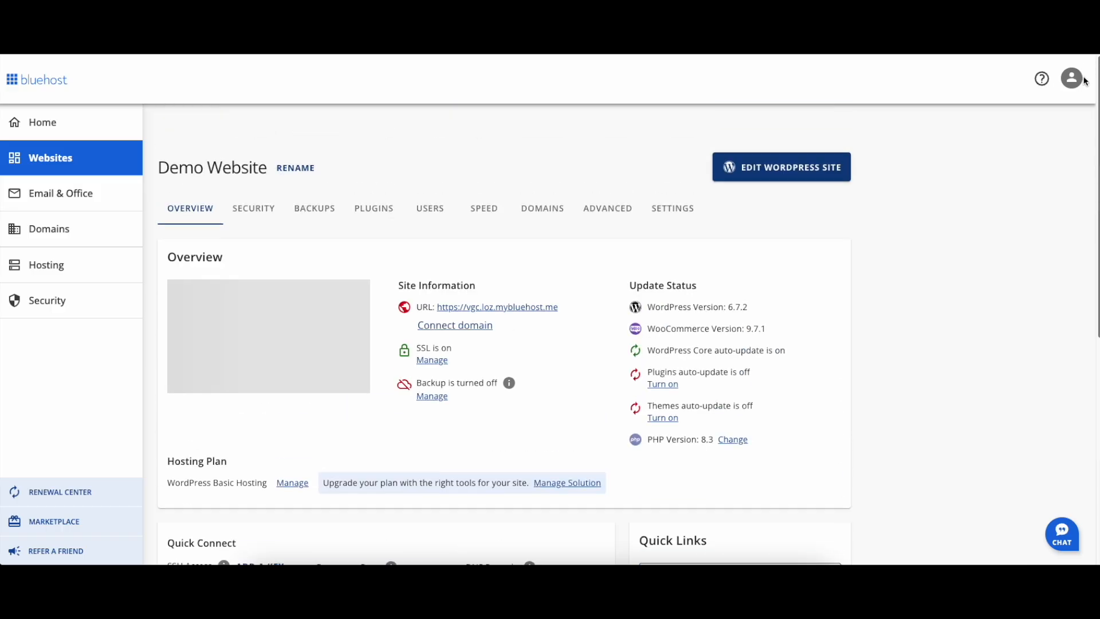
{"action": "left_click", "coordinate": [761, 173]}
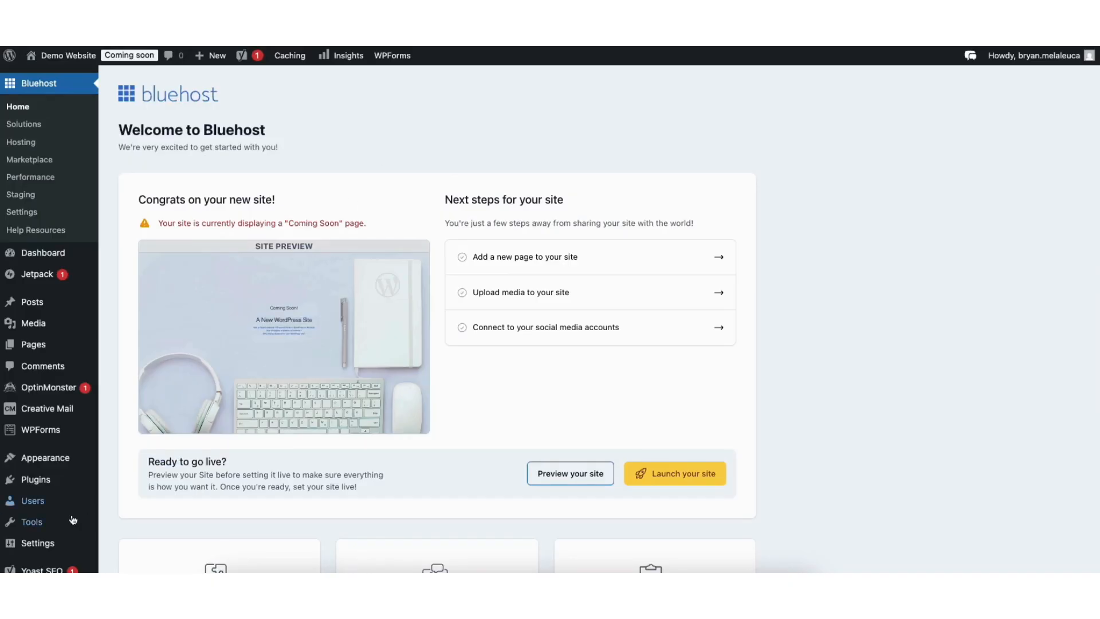
{"action": "mouse_move", "coordinate": [36, 544]}
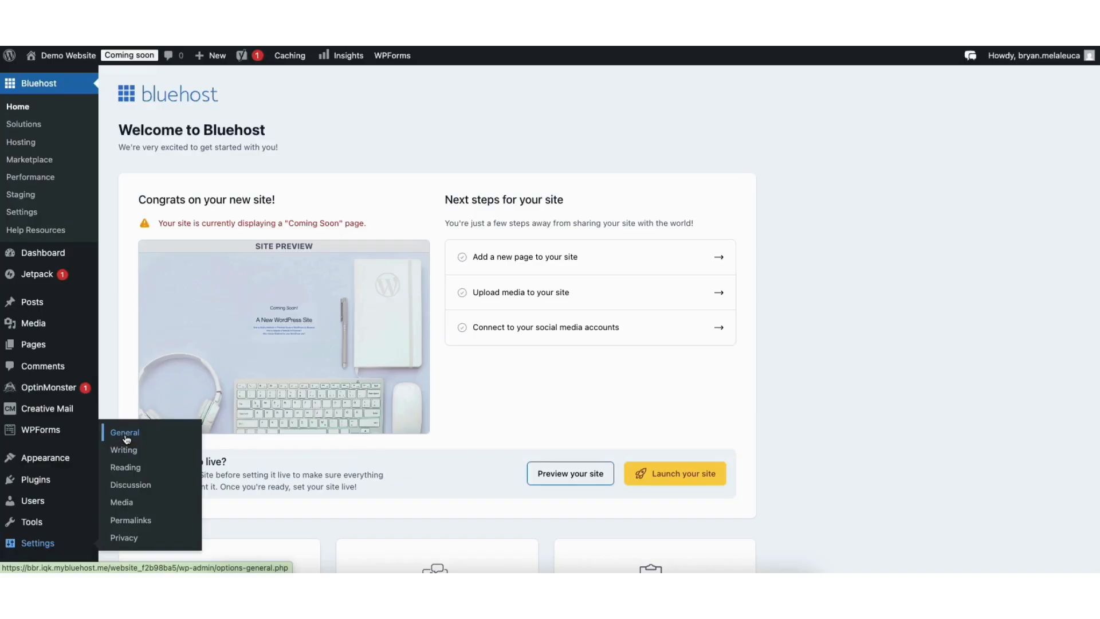
{"action": "left_click", "coordinate": [127, 439]}
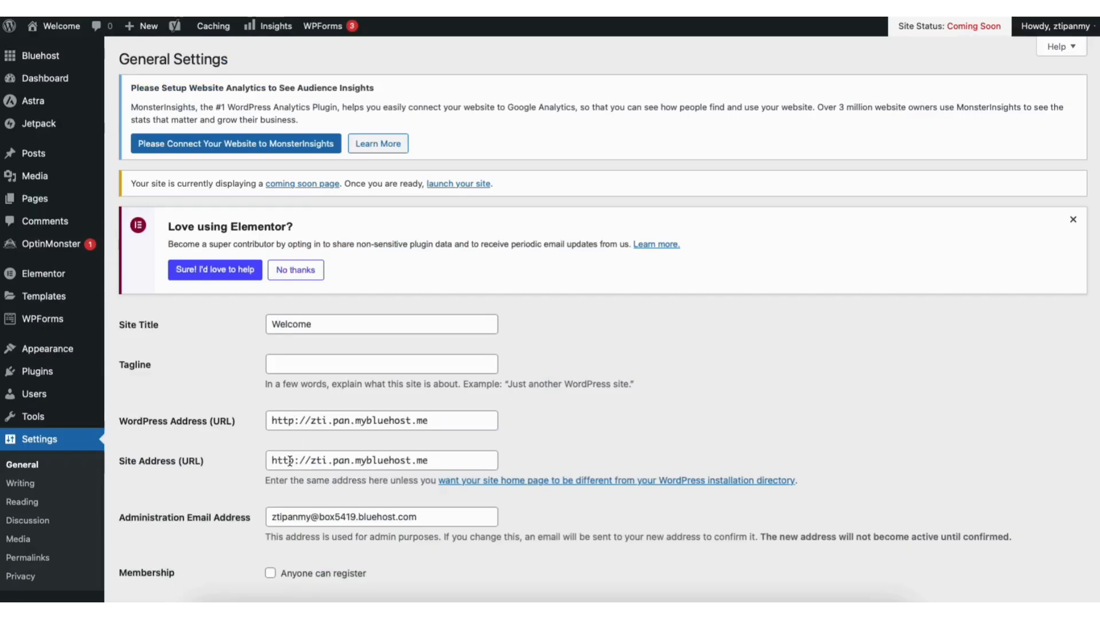
{"action": "left_click", "coordinate": [292, 420]}
{"action": "type", "text": "s"}
{"action": "left_click", "coordinate": [293, 460]}
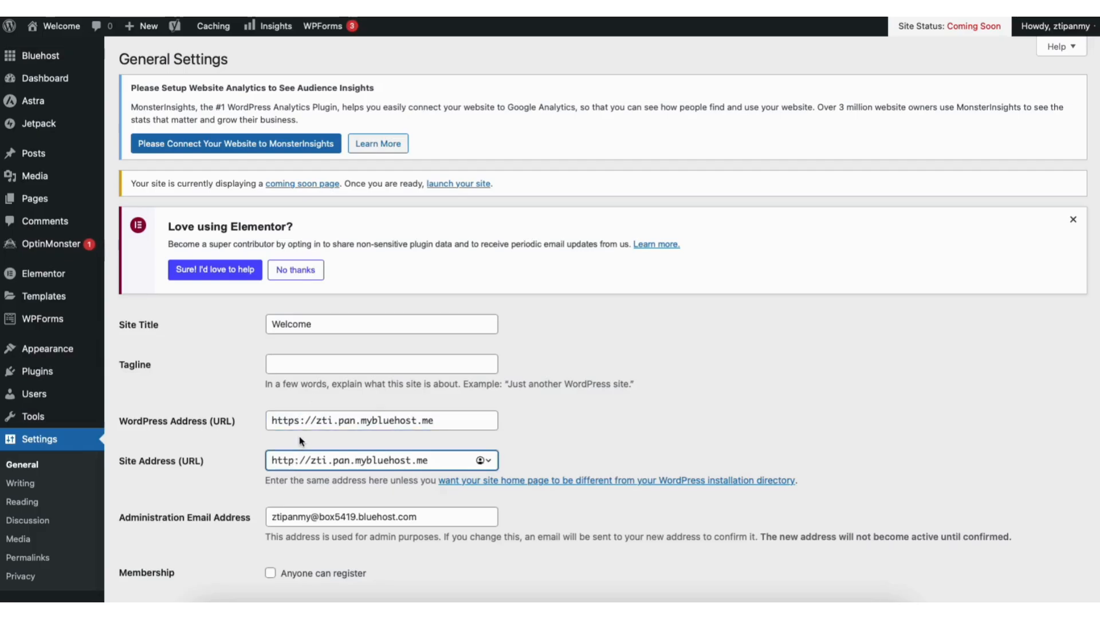
{"action": "type", "text": "s"}
{"action": "scroll", "coordinate": [1096, 234], "scroll_direction": "down", "scroll_amount": 4}
{"action": "scroll", "coordinate": [1087, 545], "scroll_direction": "down", "scroll_amount": 10}
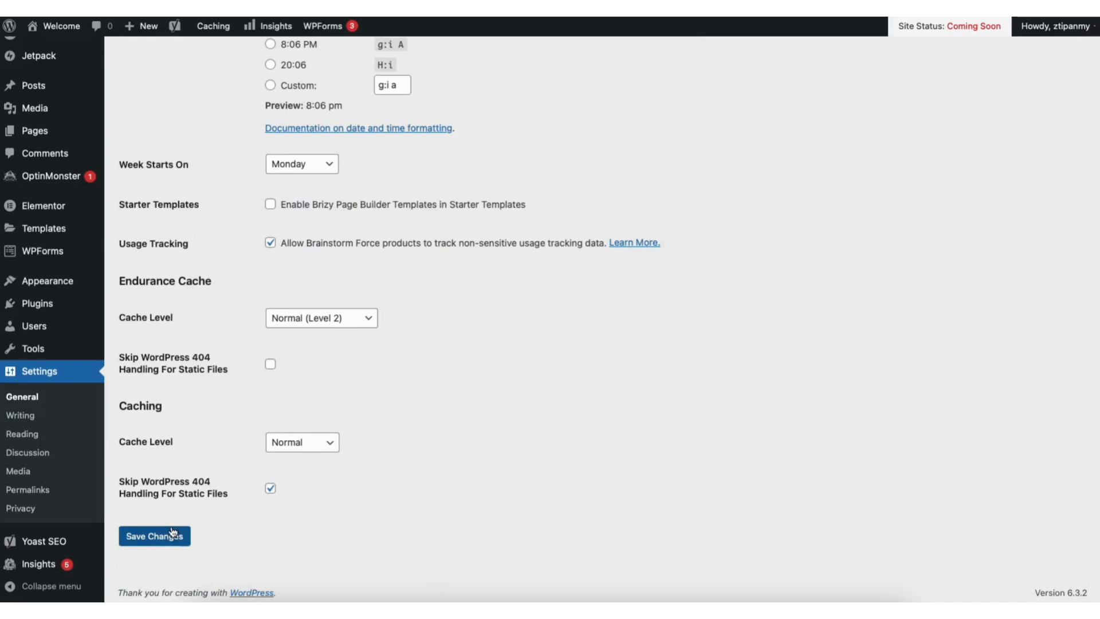
{"action": "left_click", "coordinate": [174, 534]}
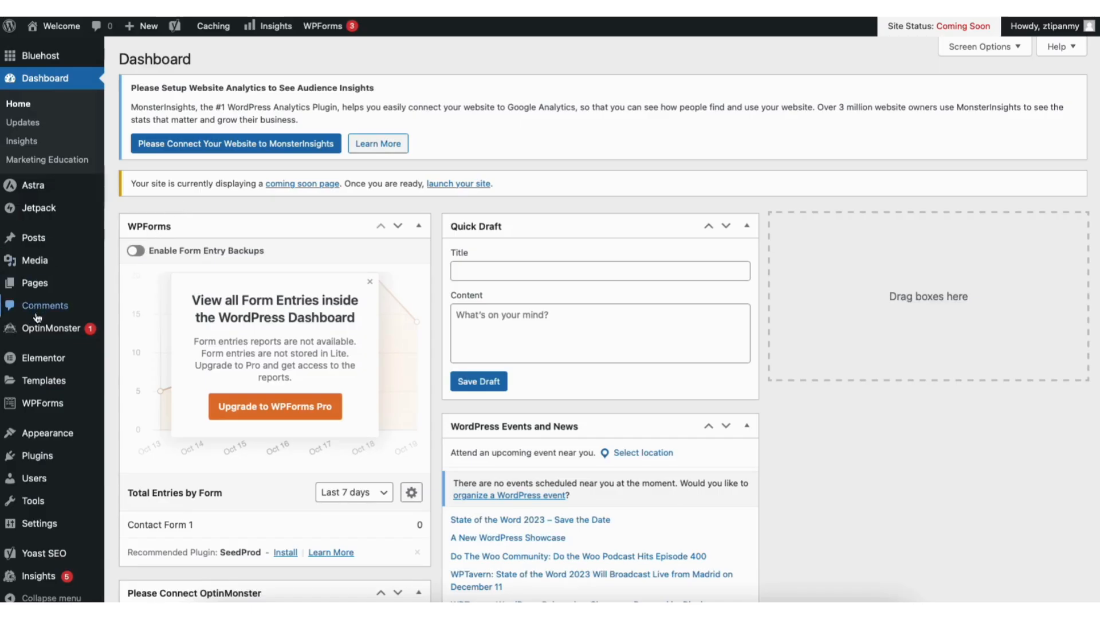
Open the catalogue for adding a new theme from the installed themes and browse the popular themes
{"action": "mouse_move", "coordinate": [48, 433]}
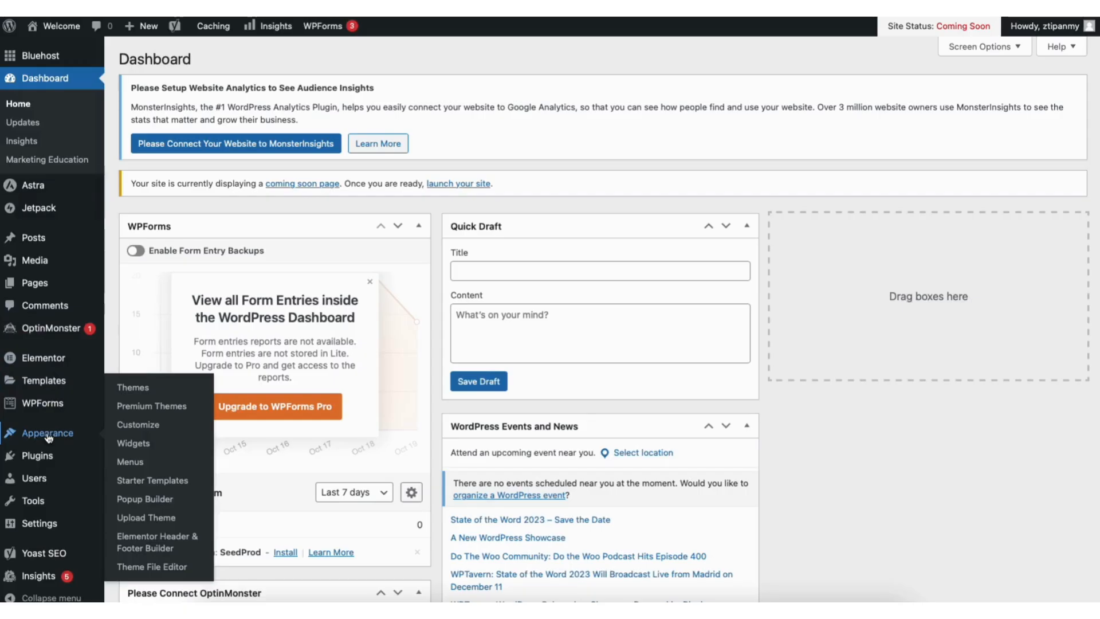
{"action": "left_click", "coordinate": [134, 387]}
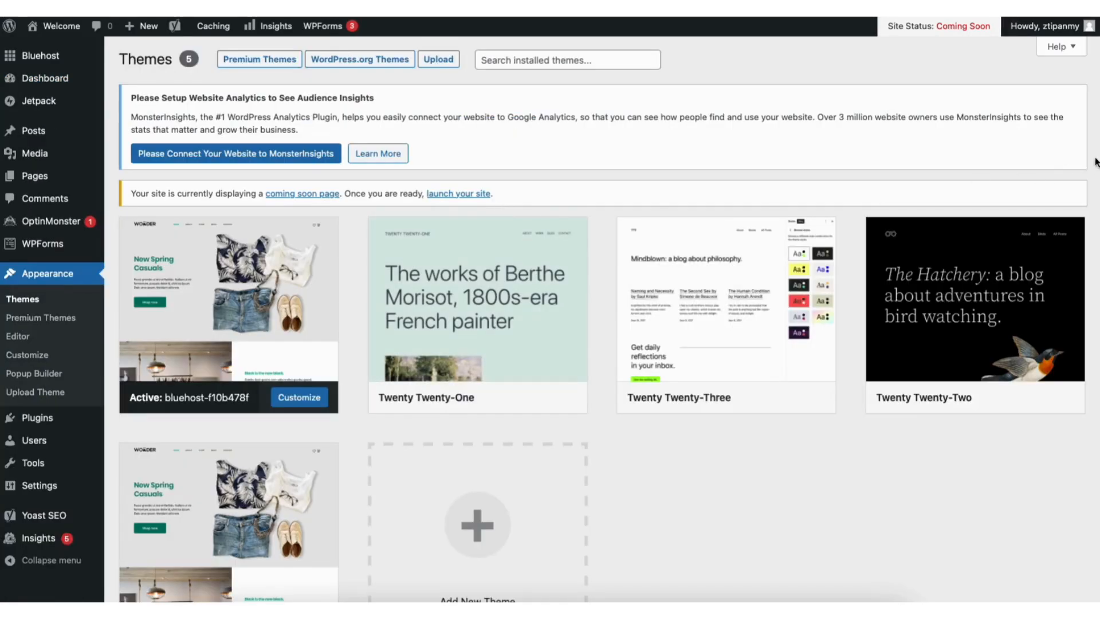
{"action": "scroll", "coordinate": [802, 286], "scroll_direction": "down", "scroll_amount": 3}
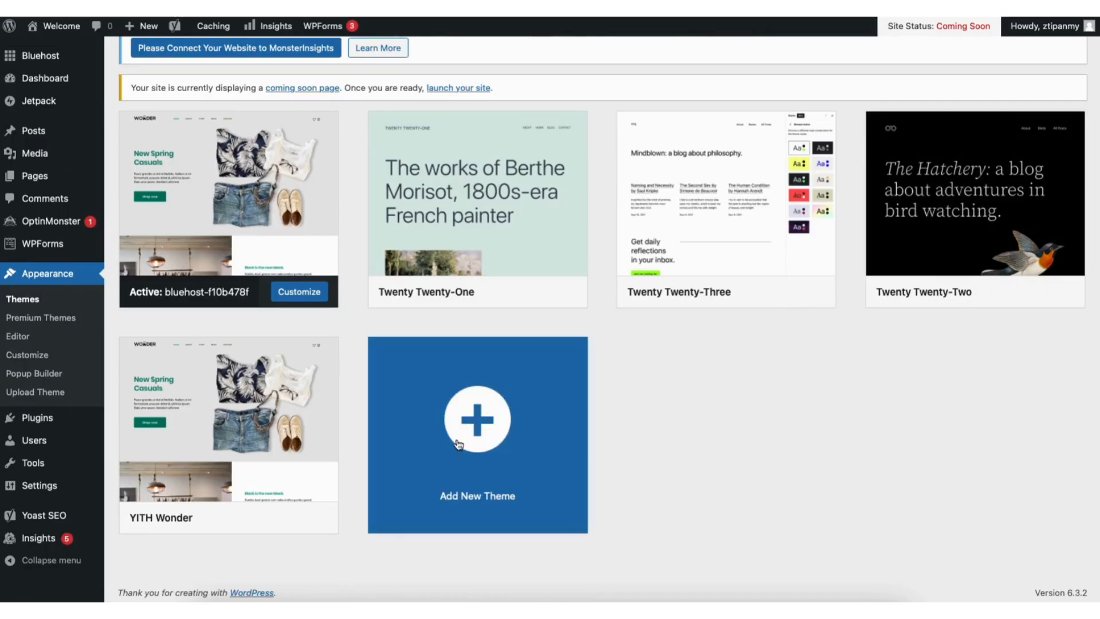
{"action": "left_click", "coordinate": [458, 444]}
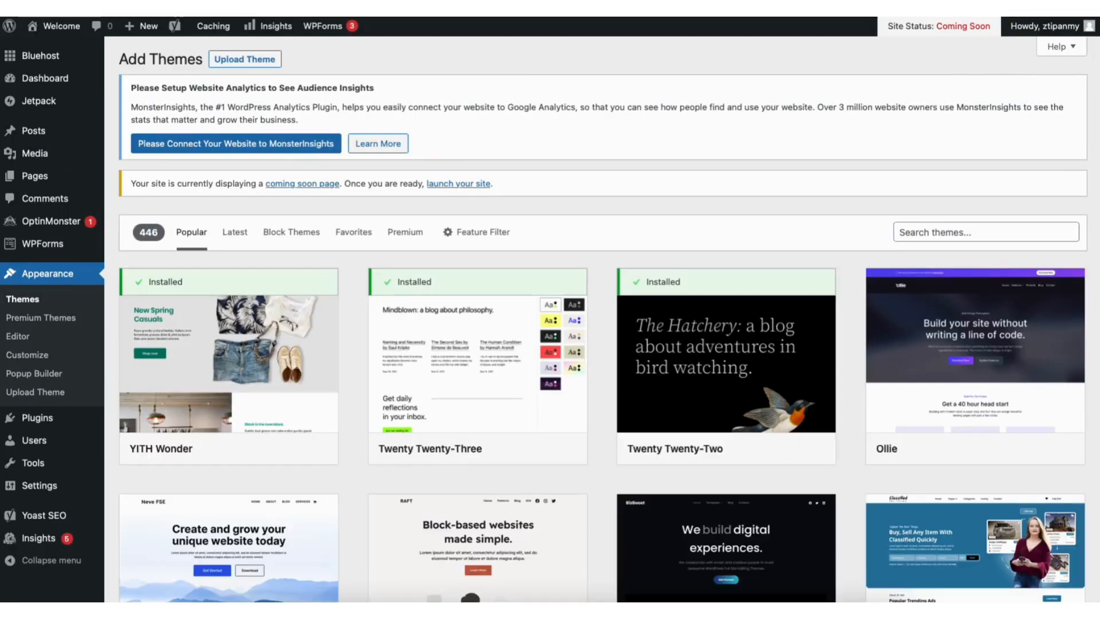
{"action": "scroll", "coordinate": [601, 321], "scroll_direction": "down", "scroll_amount": 10}
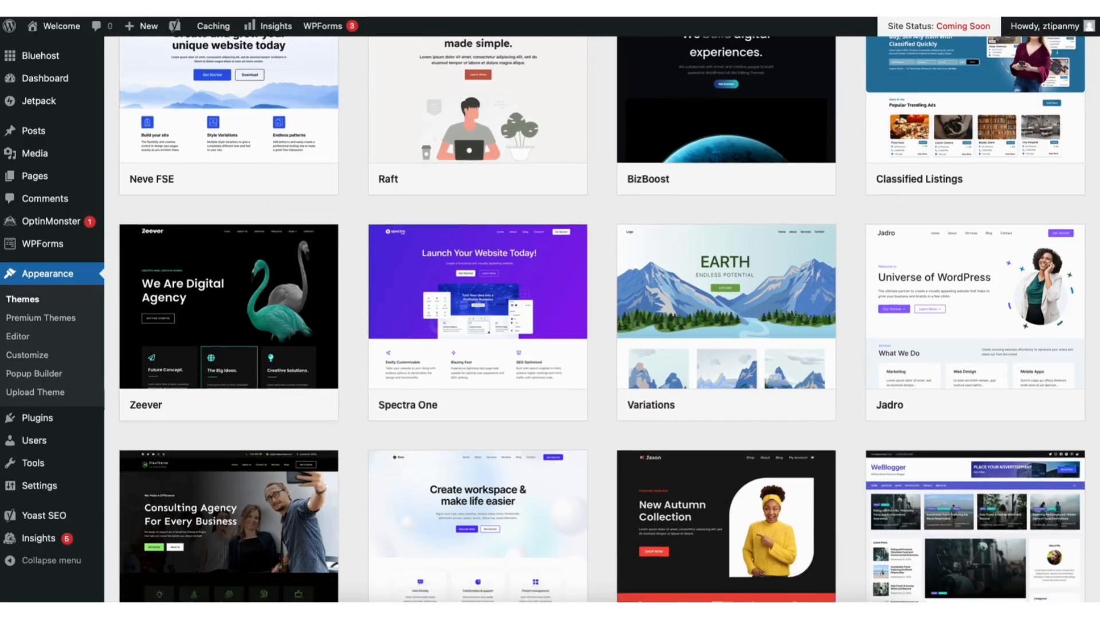
{"action": "scroll", "coordinate": [601, 321], "scroll_direction": "down", "scroll_amount": 11}
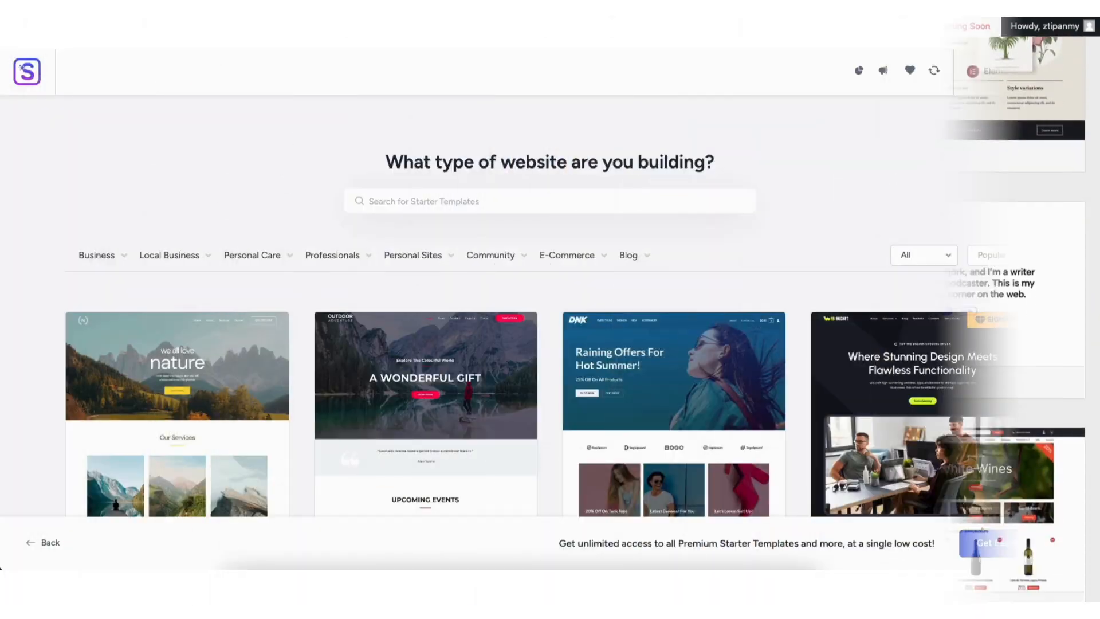
{"action": "scroll", "coordinate": [550, 303], "scroll_direction": "down", "scroll_amount": 7}
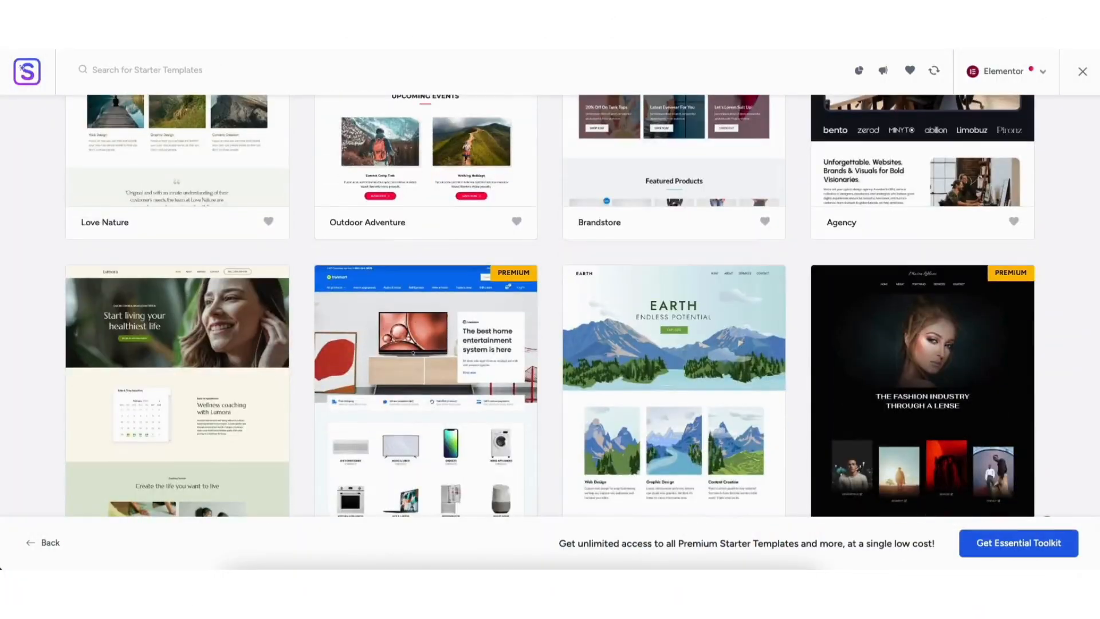
{"action": "scroll", "coordinate": [550, 303], "scroll_direction": "down", "scroll_amount": 15}
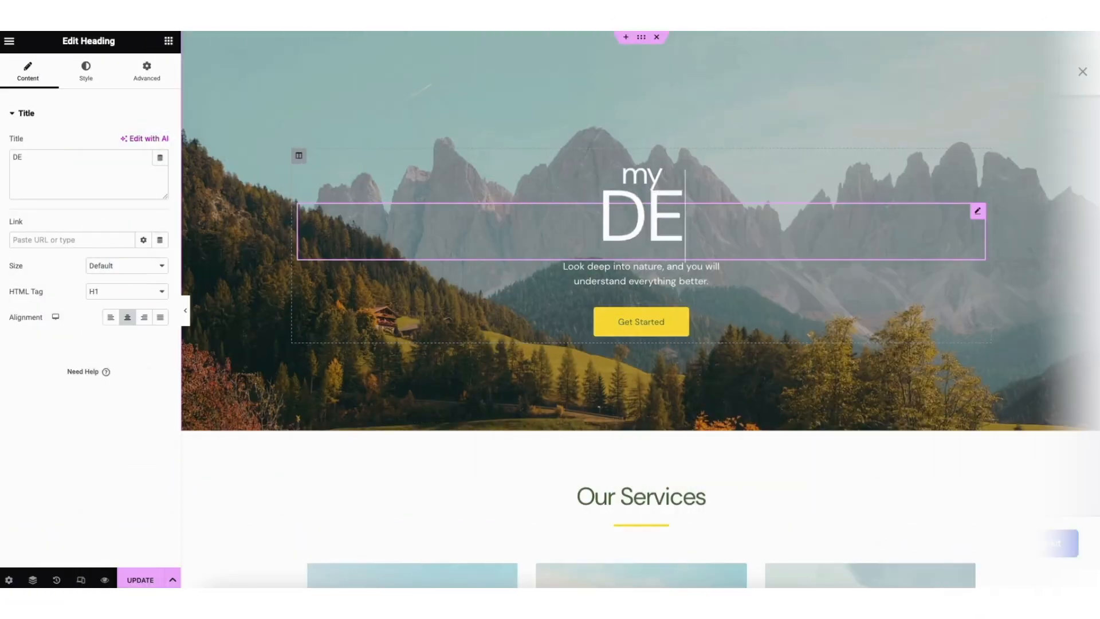
Extend the hero heading's text to "DEMO WEBS" and add a Heading widget near the Find Out More button
{"action": "type", "text": "MO W"}
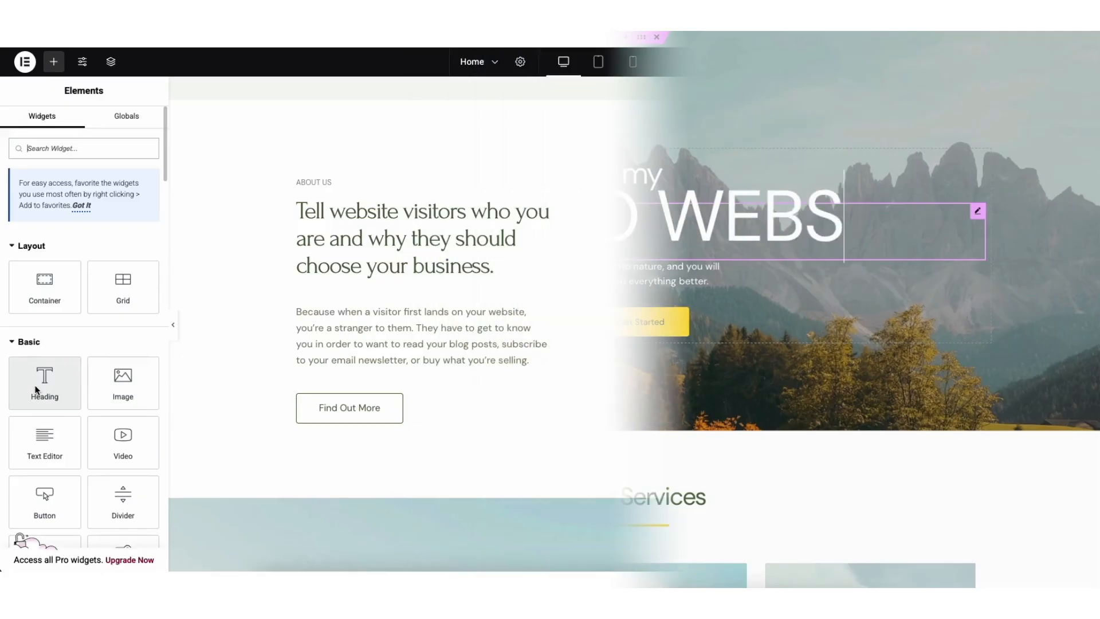
{"action": "left_click_drag", "start_coordinate": [45, 381], "coordinate": [344, 386]}
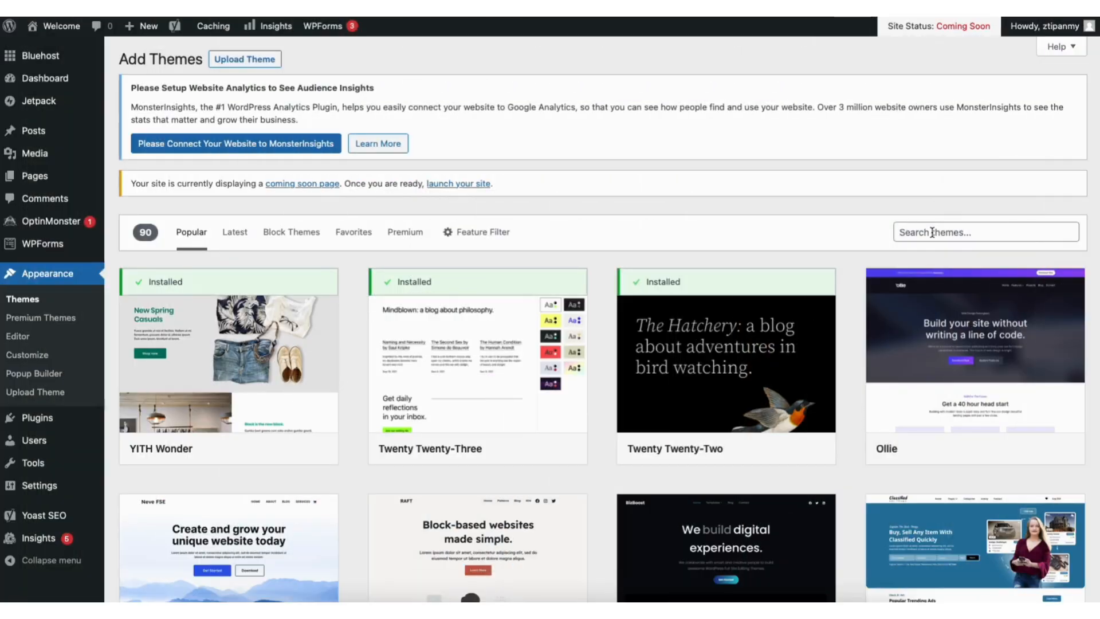
Search the theme catalogue for "astra" and install the Astra theme
{"action": "left_click", "coordinate": [932, 232]}
{"action": "type", "text": "astra"}
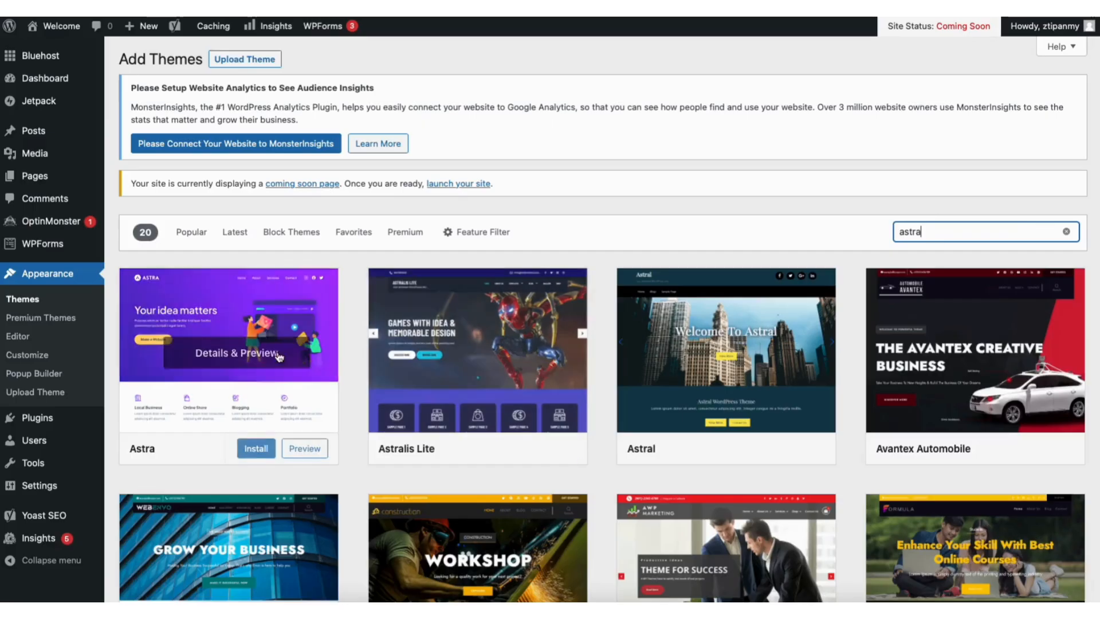
{"action": "left_click", "coordinate": [254, 448]}
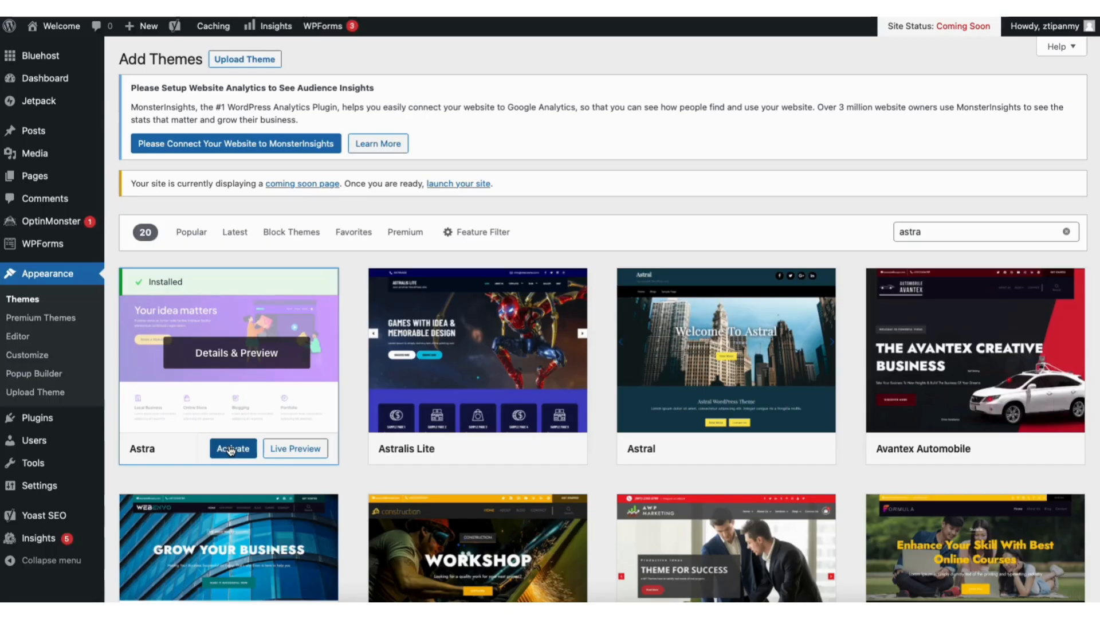
Activate the Astra theme and open the page for adding new plugins
{"action": "left_click", "coordinate": [231, 449]}
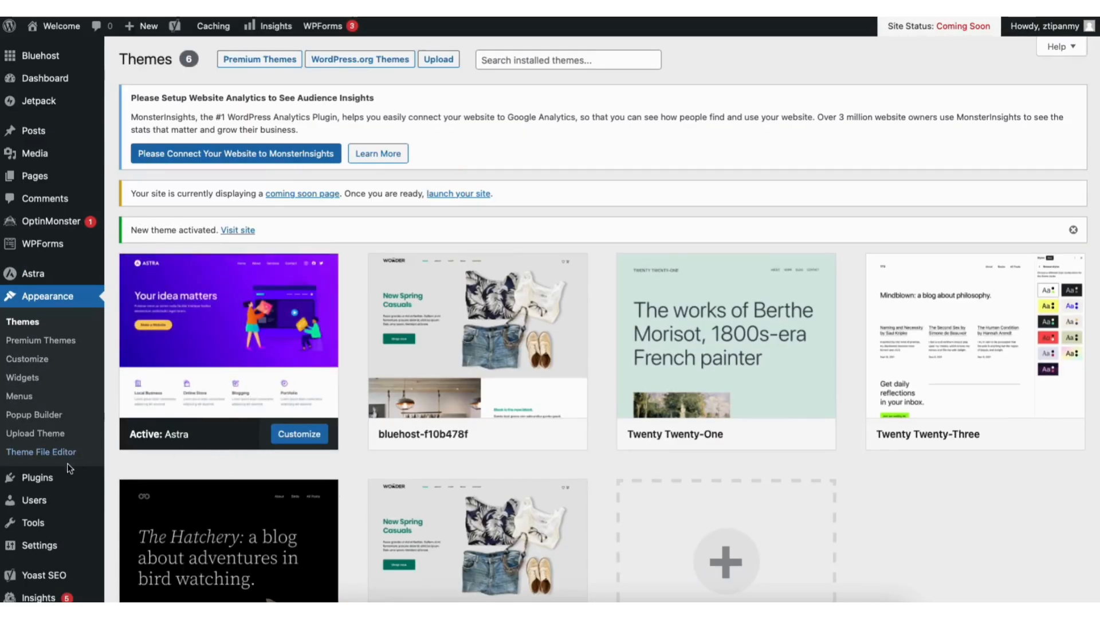
{"action": "mouse_move", "coordinate": [39, 481]}
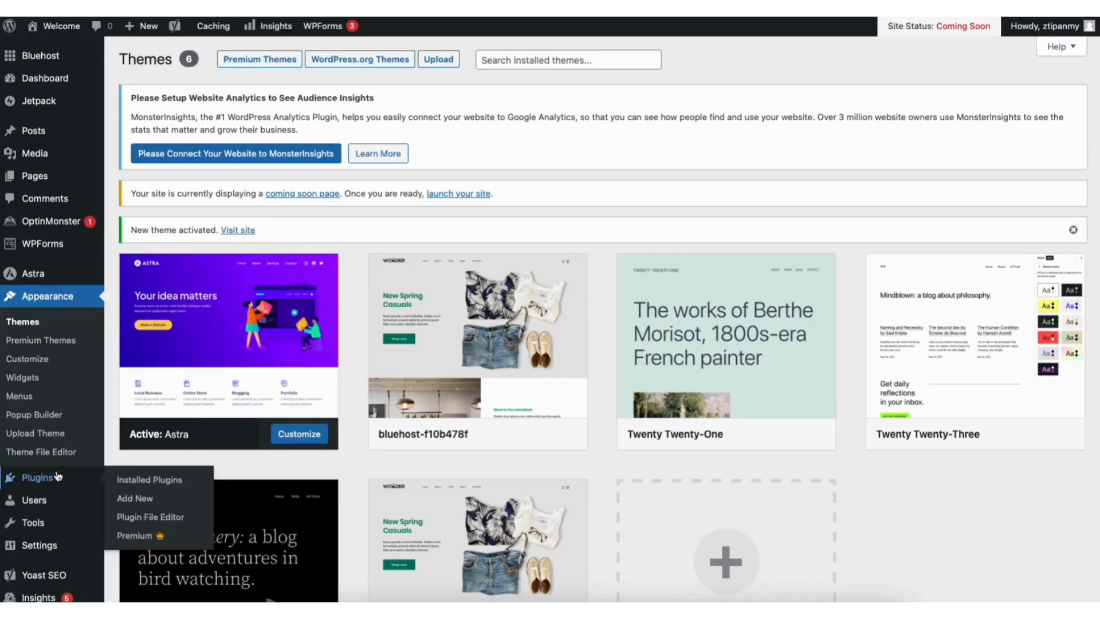
{"action": "left_click", "coordinate": [137, 496]}
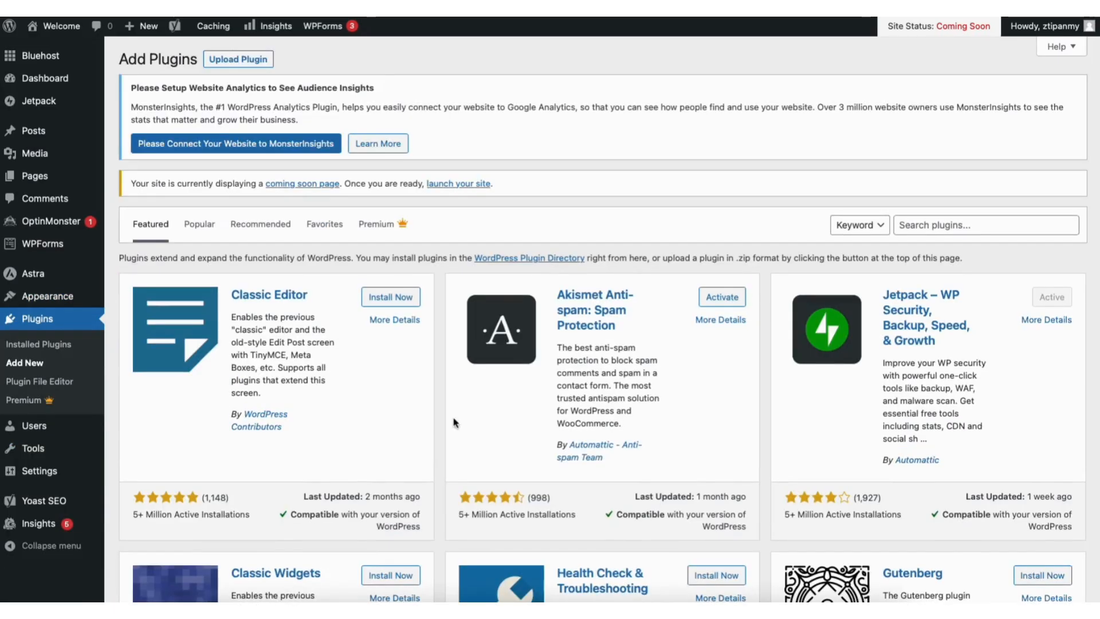
Search the plugins for "starter templates", then install and activate the Starter Templates plugin by Brainstorm Force
{"action": "left_click", "coordinate": [937, 223]}
{"action": "type", "text": "s"}
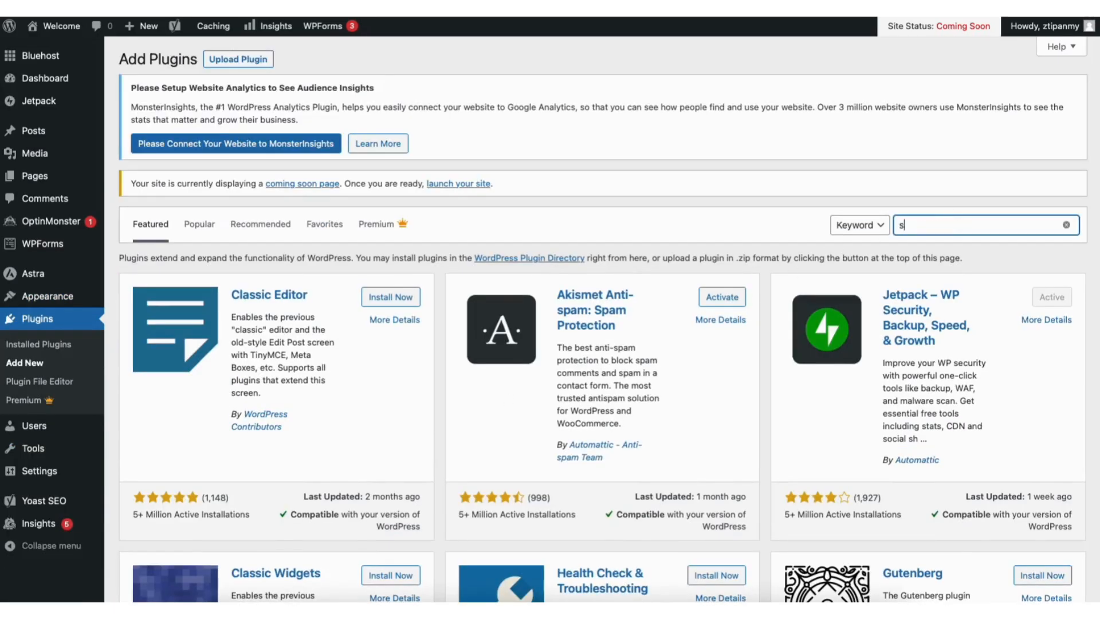
{"action": "type", "text": "tarter templates"}
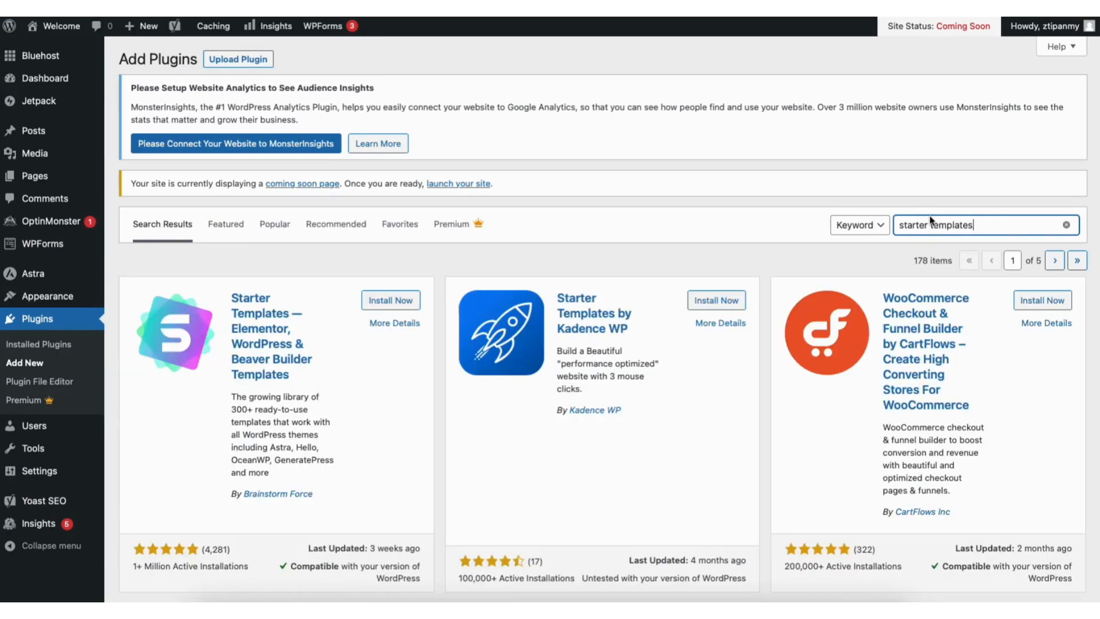
{"action": "left_click", "coordinate": [385, 302]}
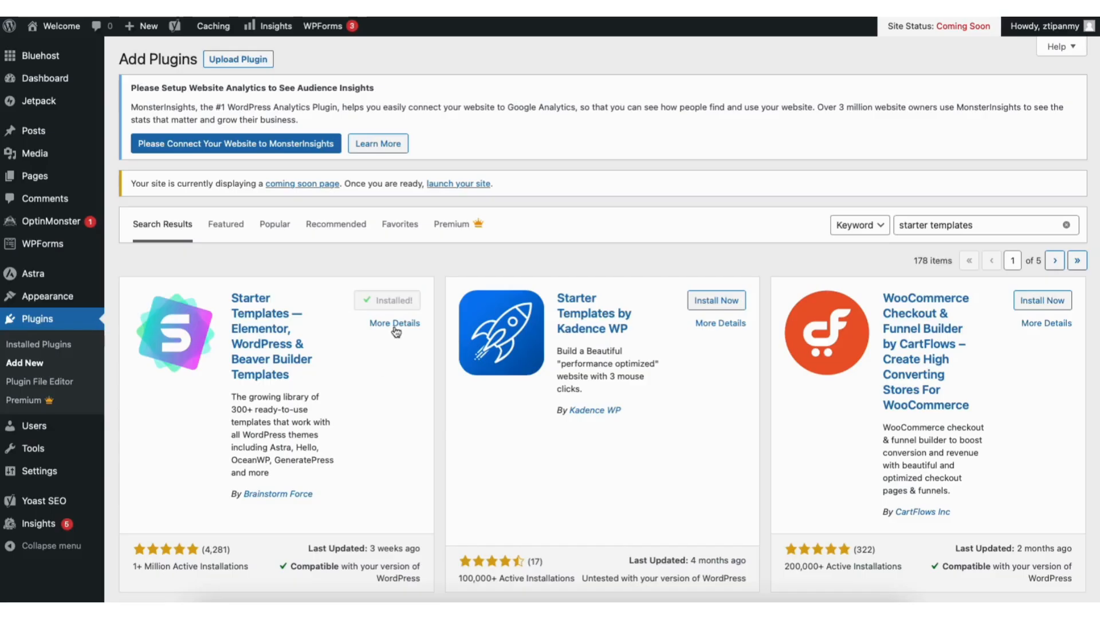
{"action": "left_click", "coordinate": [387, 296]}
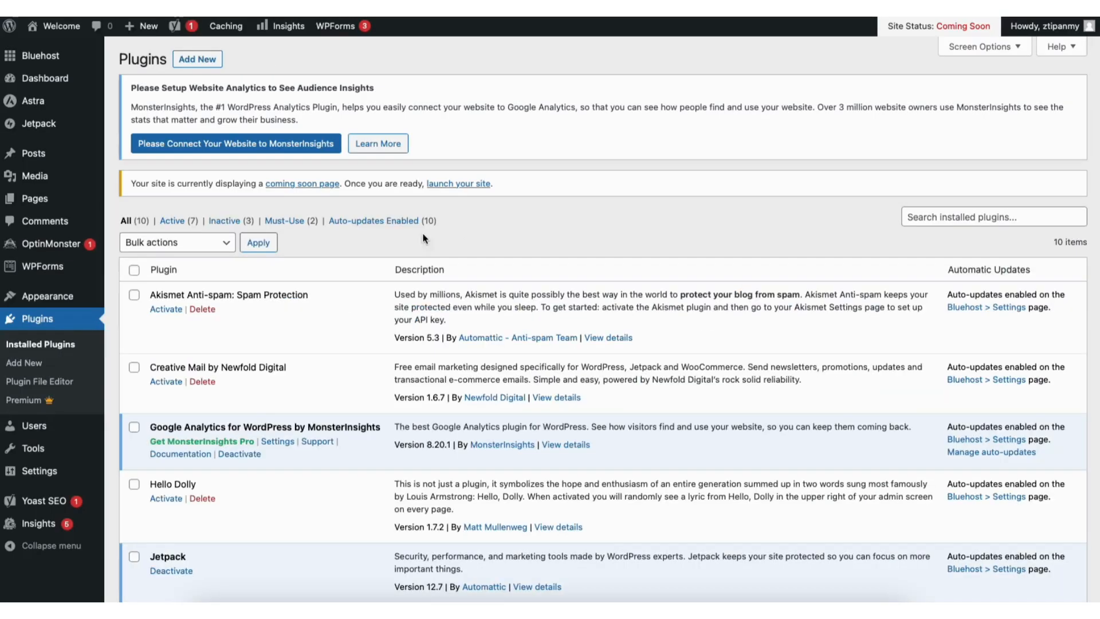
Open the Starter Templates library and set its page builder to Elementor
{"action": "mouse_move", "coordinate": [57, 298]}
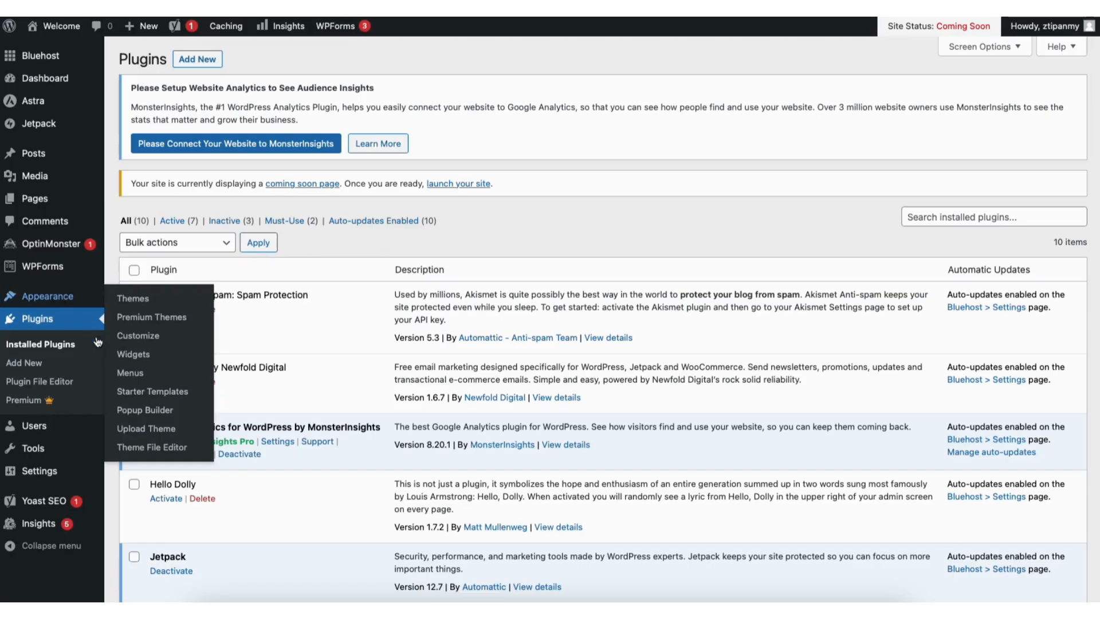
{"action": "left_click", "coordinate": [142, 392]}
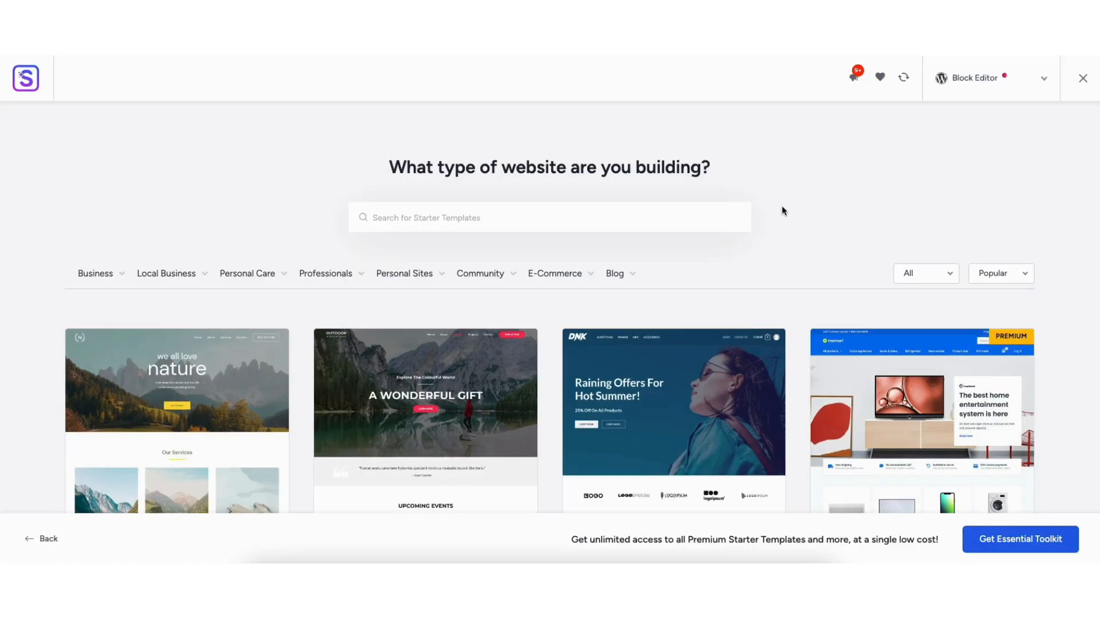
{"action": "left_click", "coordinate": [971, 83]}
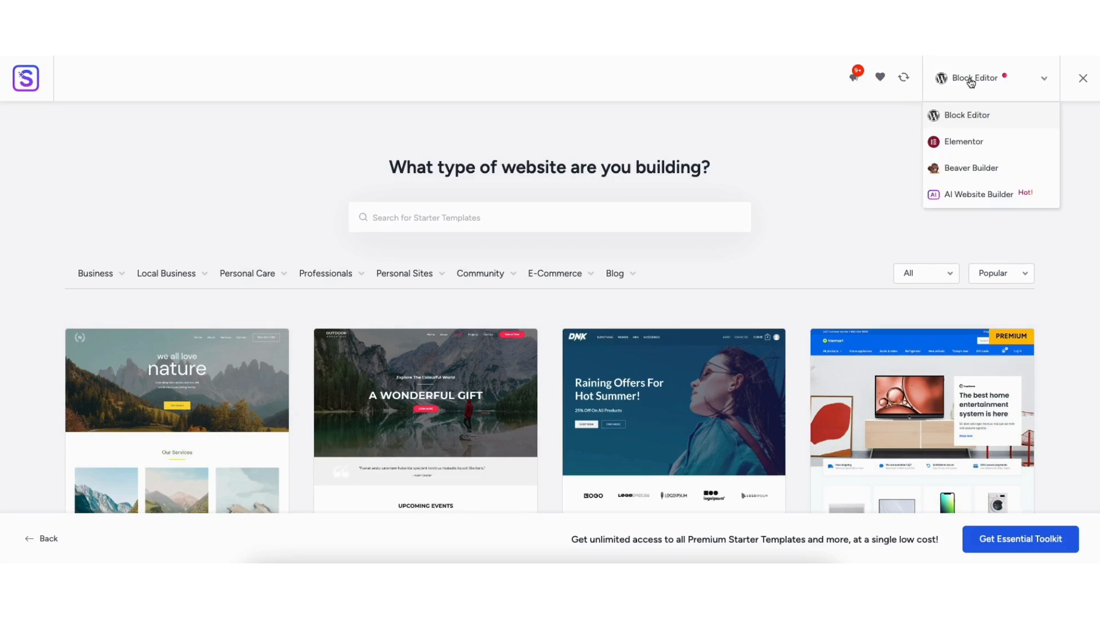
{"action": "left_click", "coordinate": [957, 144]}
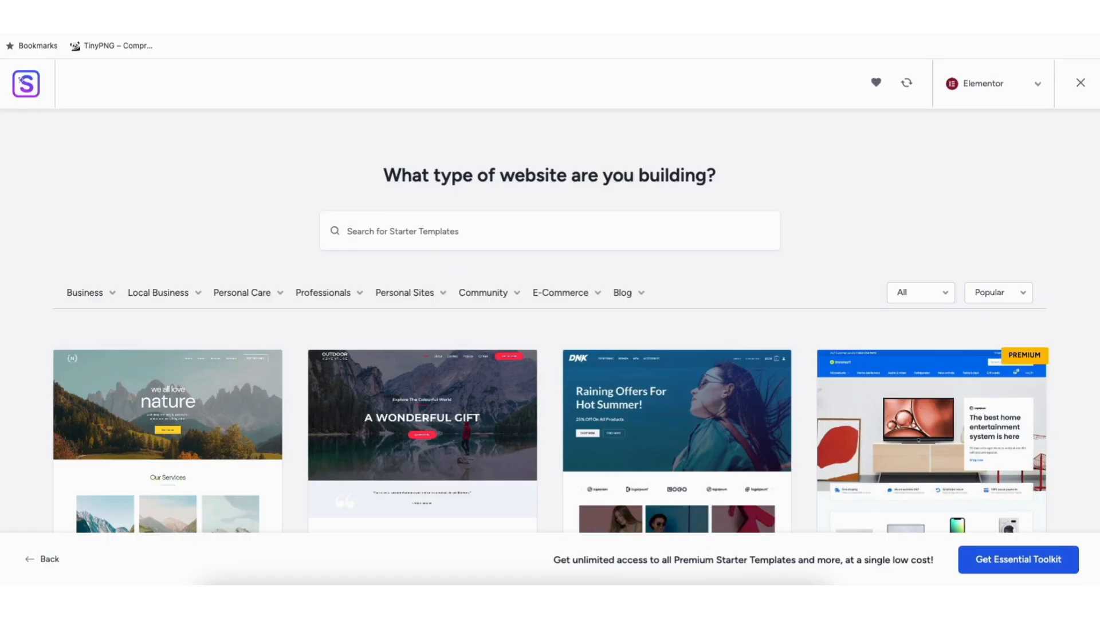
Browse the Elementor starter templates and their category lists, and preview the Love Nature template before returning to the catalogue
{"action": "scroll", "coordinate": [550, 321], "scroll_direction": "down", "scroll_amount": 6}
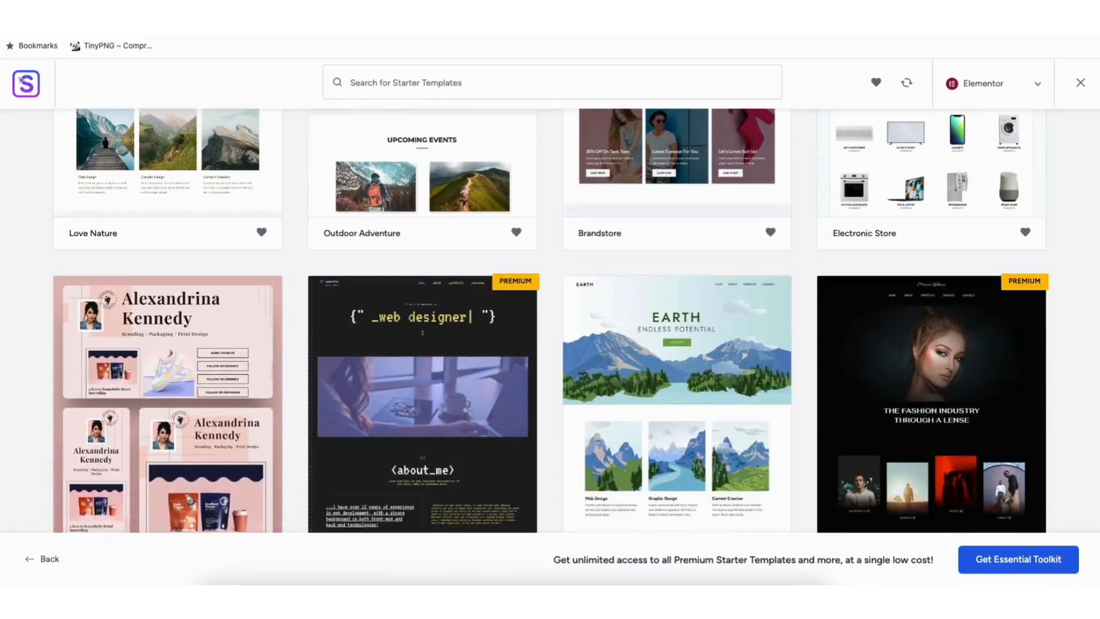
{"action": "scroll", "coordinate": [550, 321], "scroll_direction": "down", "scroll_amount": 12}
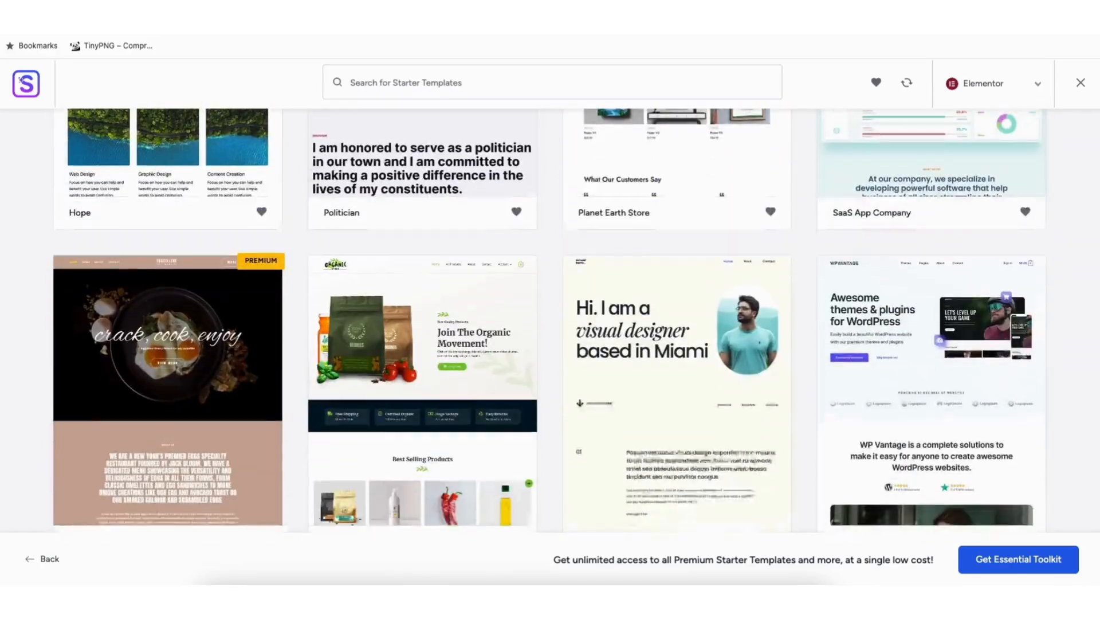
{"action": "scroll", "coordinate": [568, 326], "scroll_direction": "down", "scroll_amount": 4}
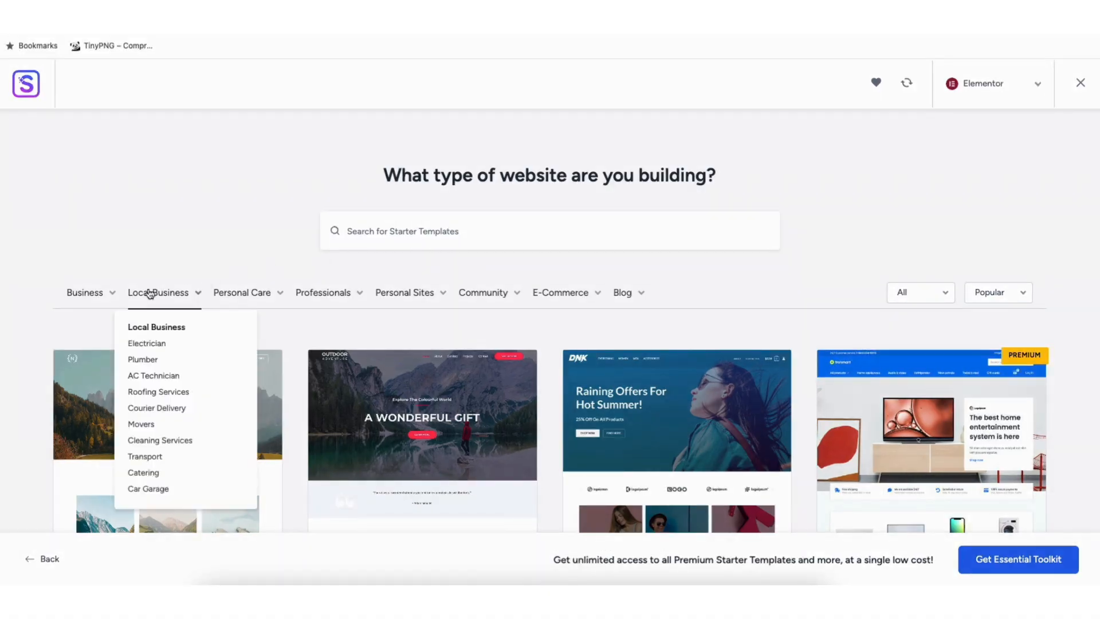
{"action": "mouse_move", "coordinate": [89, 296]}
{"action": "mouse_move", "coordinate": [325, 298]}
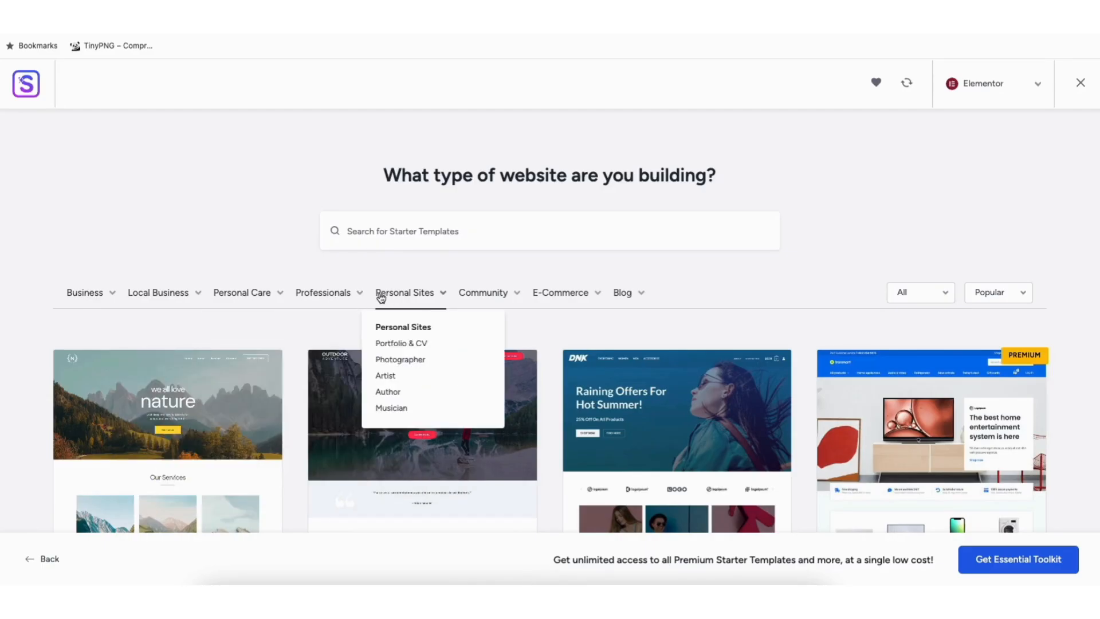
{"action": "left_click", "coordinate": [160, 421]}
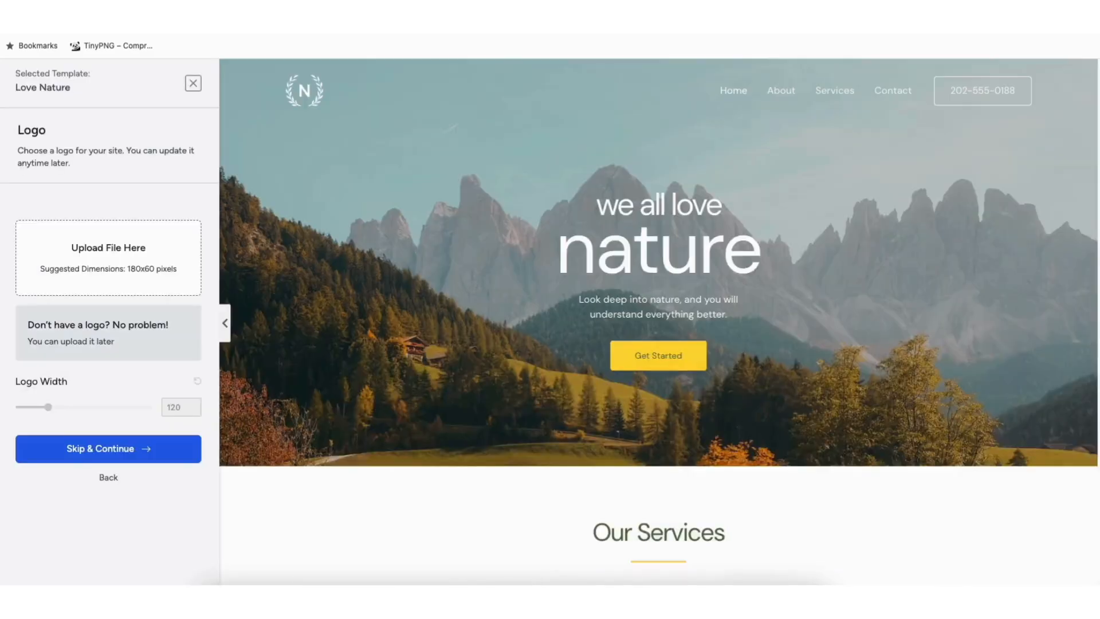
{"action": "scroll", "coordinate": [658, 321], "scroll_direction": "down", "scroll_amount": 7}
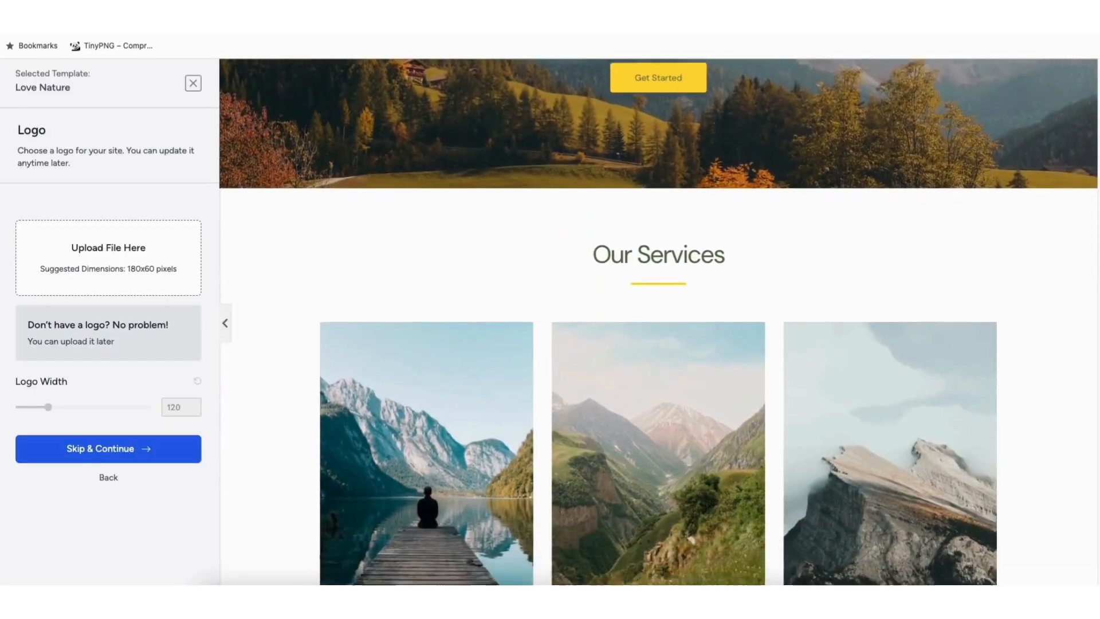
{"action": "scroll", "coordinate": [871, 250], "scroll_direction": "down", "scroll_amount": 6}
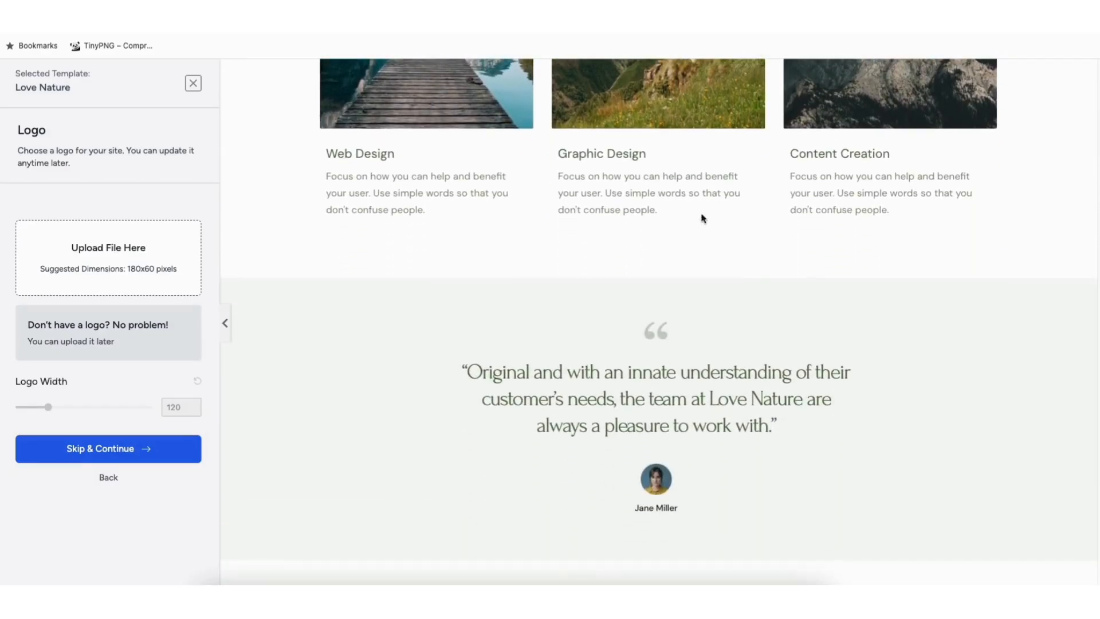
{"action": "left_click", "coordinate": [192, 83]}
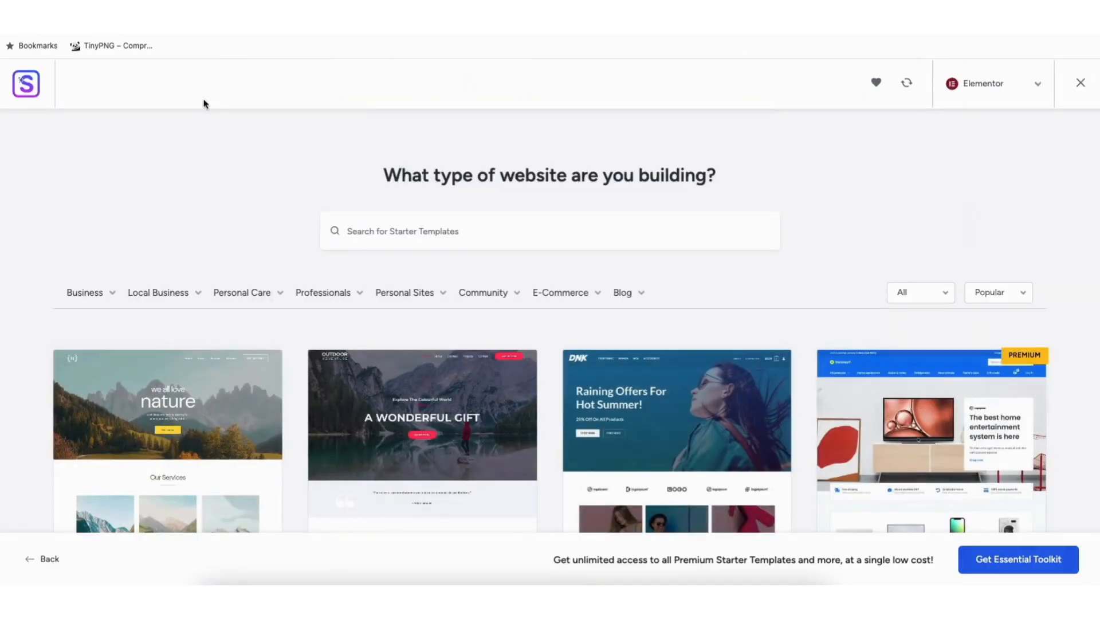
Look through the free and premium designs further down the Elementor template catalogue
{"action": "scroll", "coordinate": [550, 321], "scroll_direction": "down", "scroll_amount": 8}
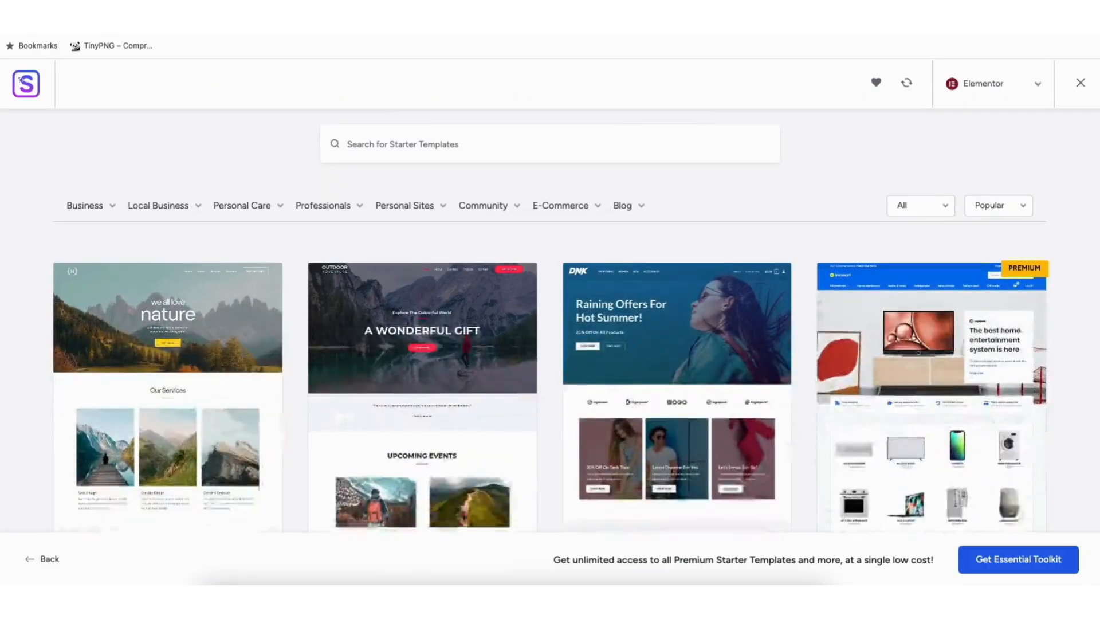
{"action": "scroll", "coordinate": [550, 321], "scroll_direction": "down", "scroll_amount": 11}
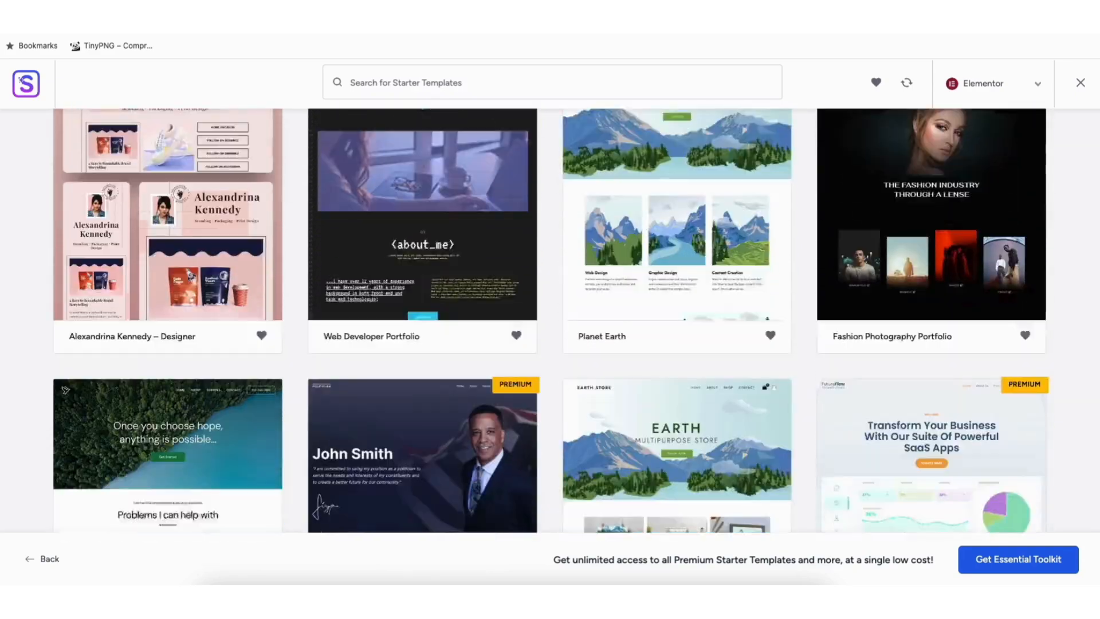
{"action": "scroll", "coordinate": [550, 321], "scroll_direction": "down", "scroll_amount": 9}
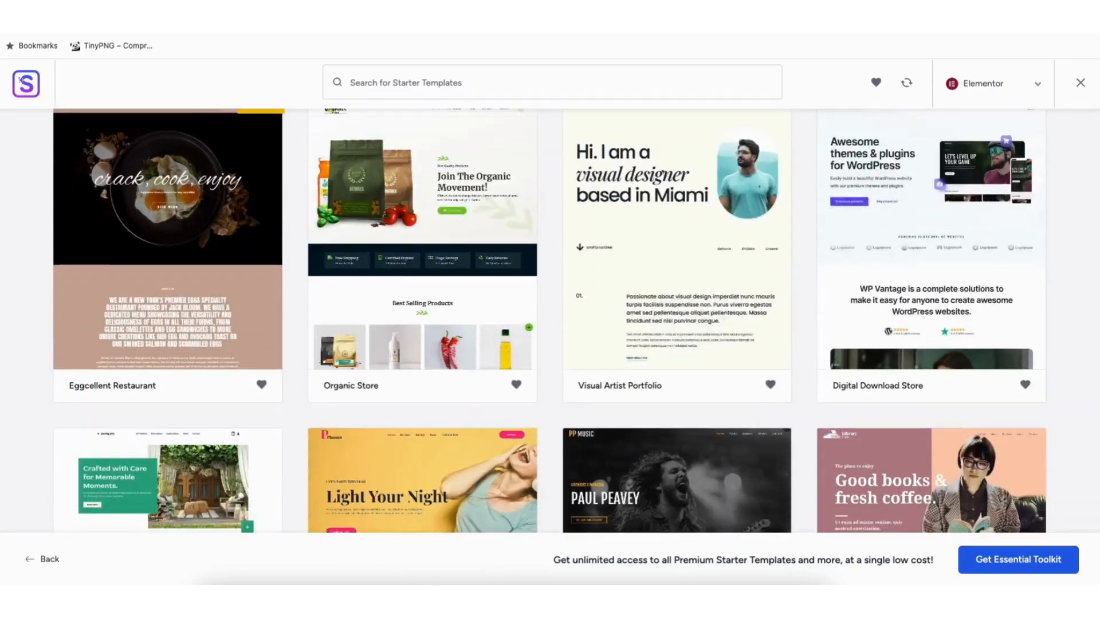
{"action": "scroll", "coordinate": [445, 272], "scroll_direction": "down", "scroll_amount": 13}
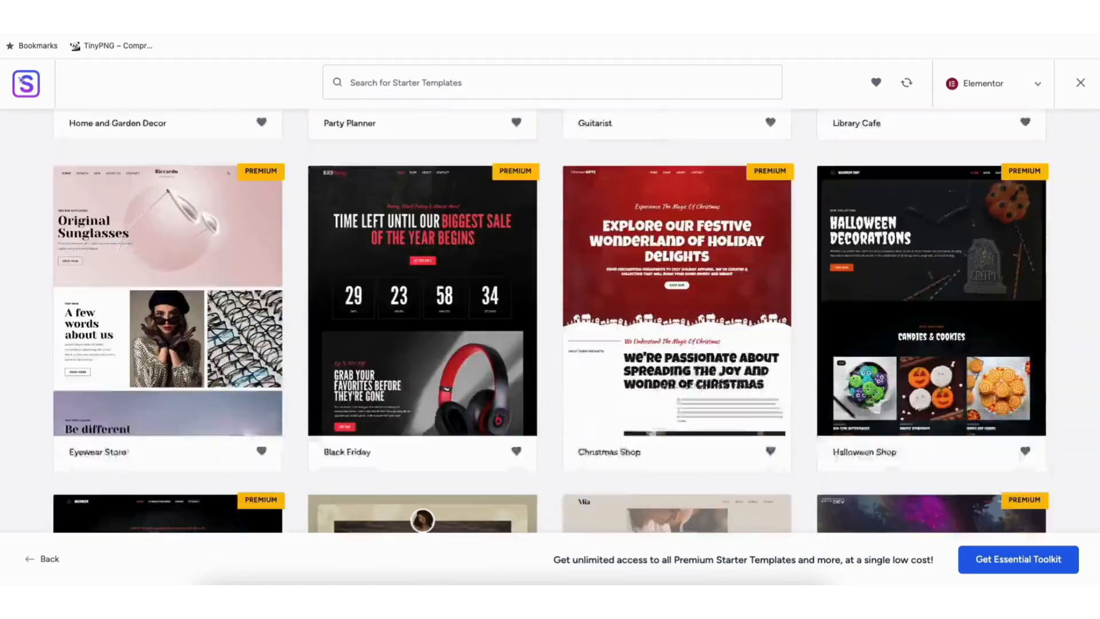
{"action": "scroll", "coordinate": [550, 320], "scroll_direction": "down", "scroll_amount": 13}
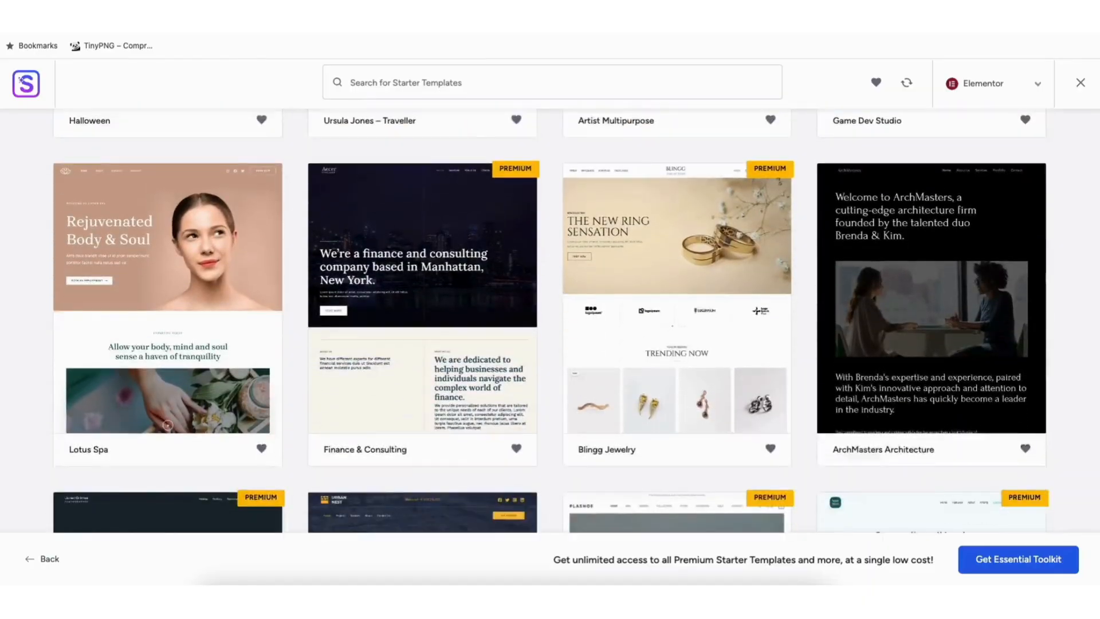
{"action": "scroll", "coordinate": [550, 321], "scroll_direction": "down", "scroll_amount": 9}
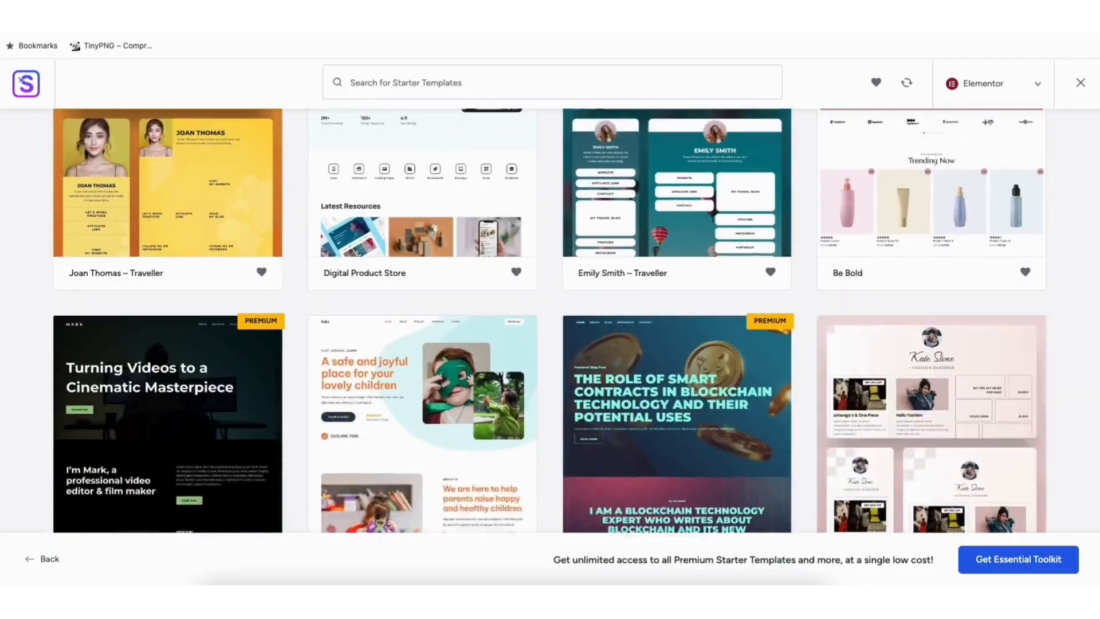
{"action": "scroll", "coordinate": [550, 321], "scroll_direction": "down", "scroll_amount": 8}
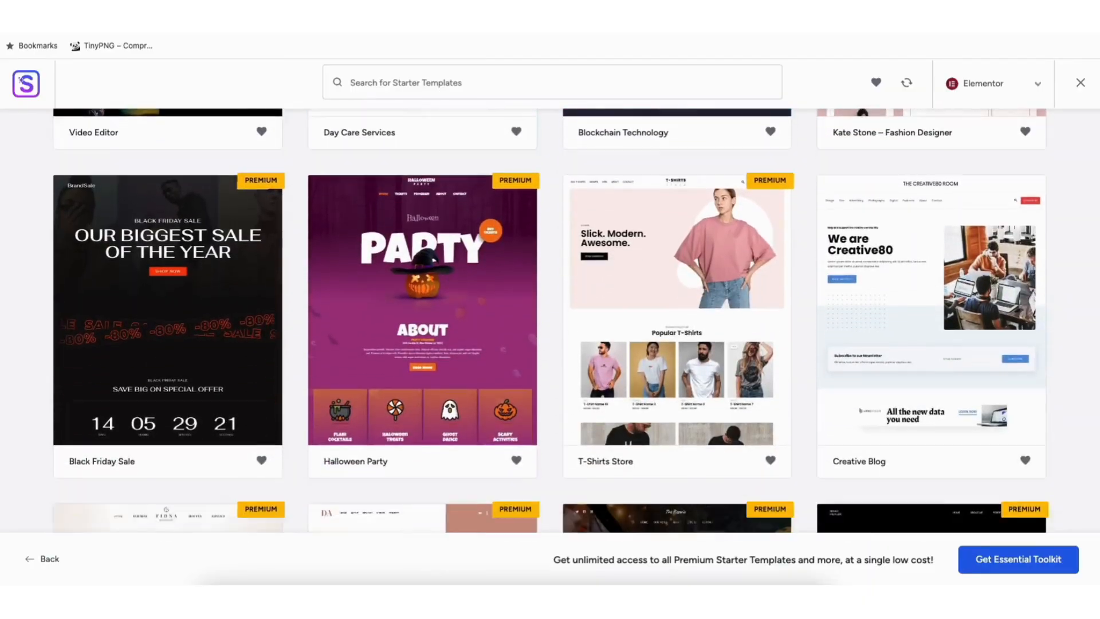
{"action": "scroll", "coordinate": [550, 321], "scroll_direction": "down", "scroll_amount": 8}
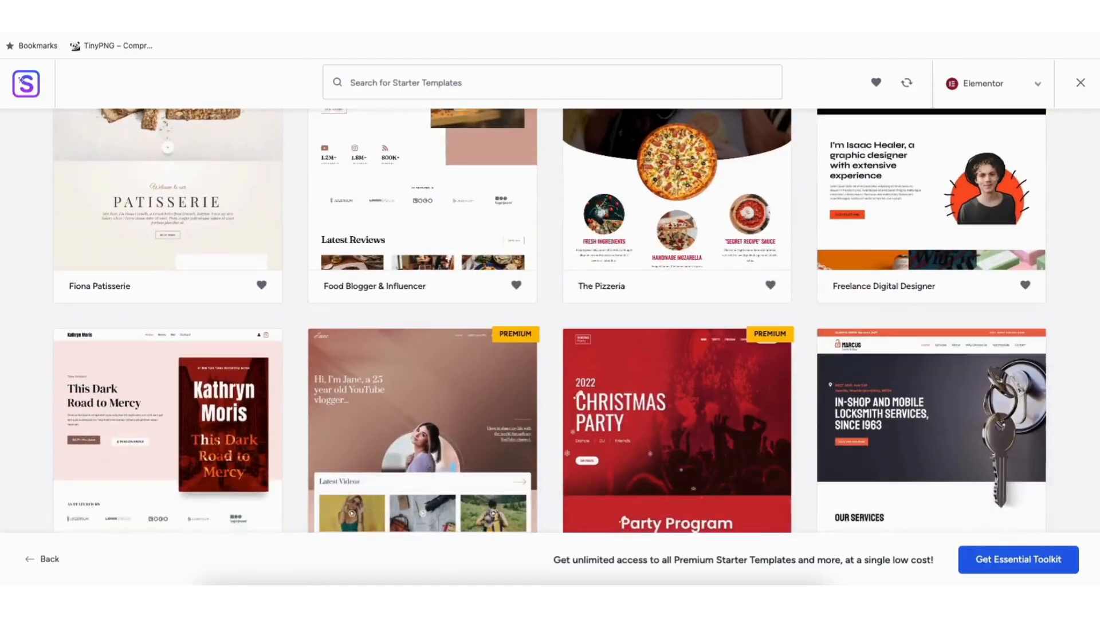
{"action": "scroll", "coordinate": [550, 321], "scroll_direction": "down", "scroll_amount": 6}
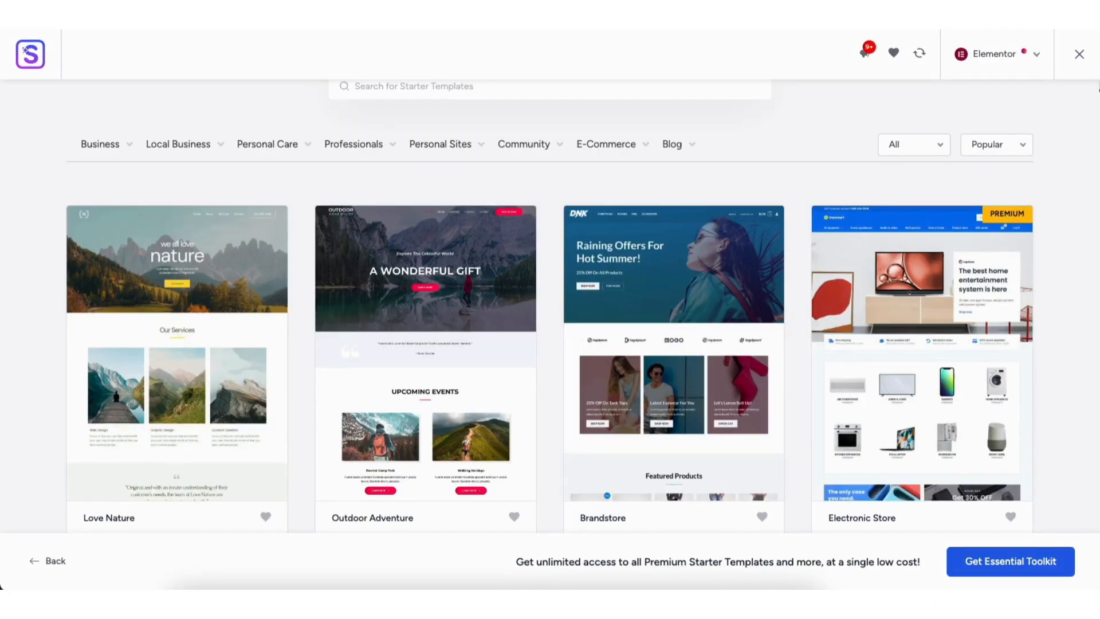
Choose the Love Nature template as the website's design
{"action": "scroll", "coordinate": [550, 320], "scroll_direction": "down", "scroll_amount": 2}
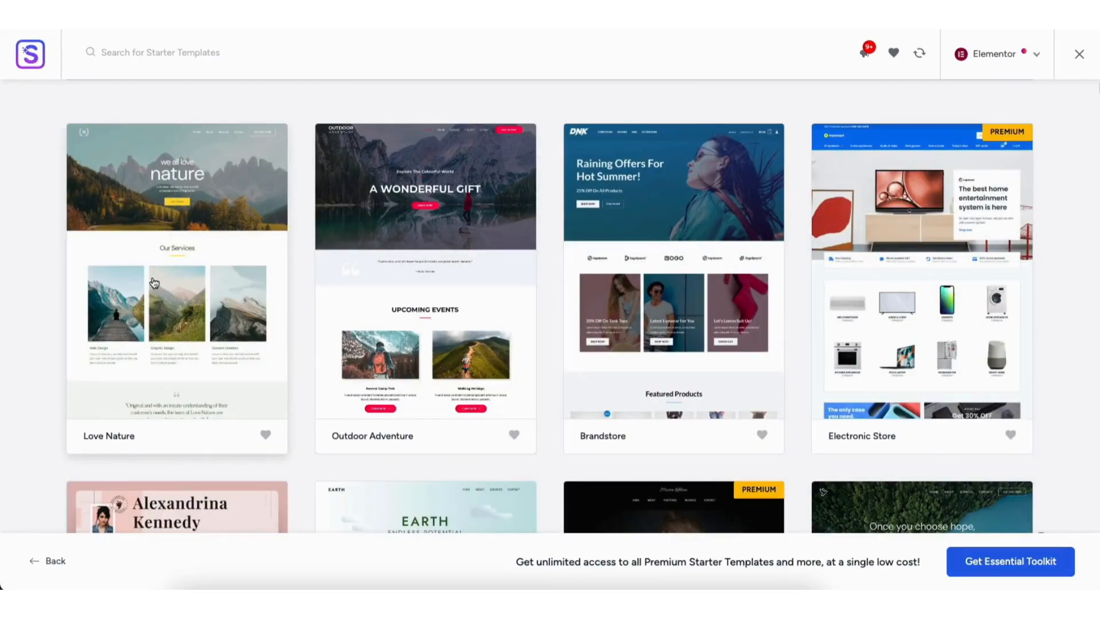
{"action": "left_click", "coordinate": [154, 282]}
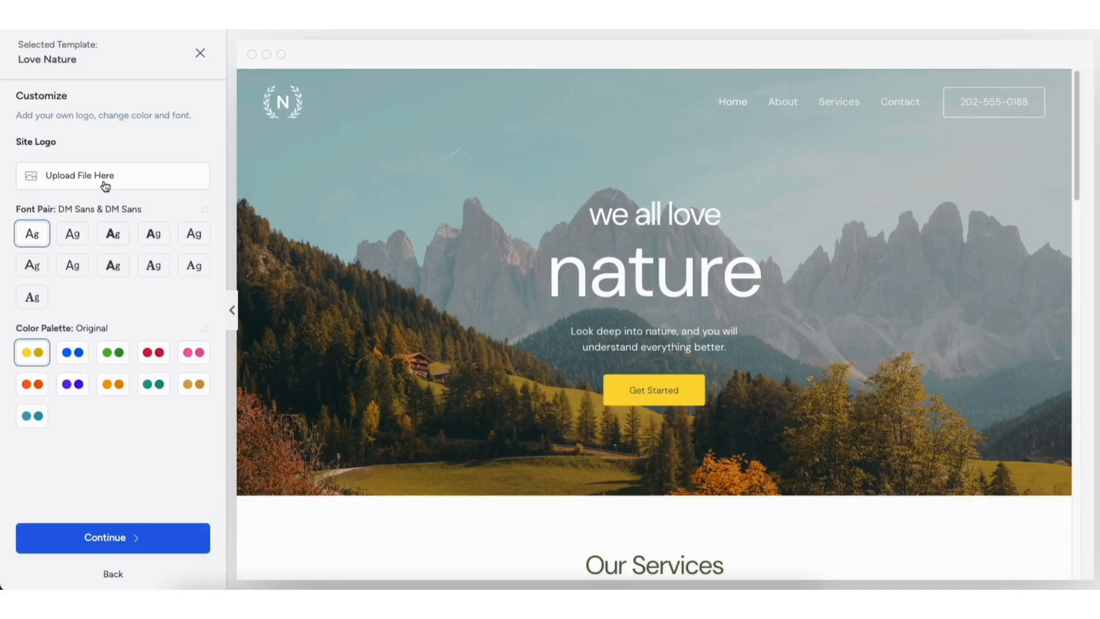
Try the alternative colour palettes on the Love Nature template and return to the Original palette
{"action": "left_click", "coordinate": [72, 352]}
{"action": "left_click", "coordinate": [113, 352]}
{"action": "left_click", "coordinate": [153, 352]}
{"action": "left_click", "coordinate": [188, 354]}
{"action": "left_click", "coordinate": [72, 383]}
{"action": "left_click", "coordinate": [113, 384]}
{"action": "left_click", "coordinate": [153, 385]}
{"action": "left_click", "coordinate": [194, 384]}
{"action": "left_click", "coordinate": [32, 415]}
{"action": "left_click", "coordinate": [35, 358]}
Accept the template's logo, font and colour settings and skip the feature selection without adding eCommerce
{"action": "left_click", "coordinate": [96, 538]}
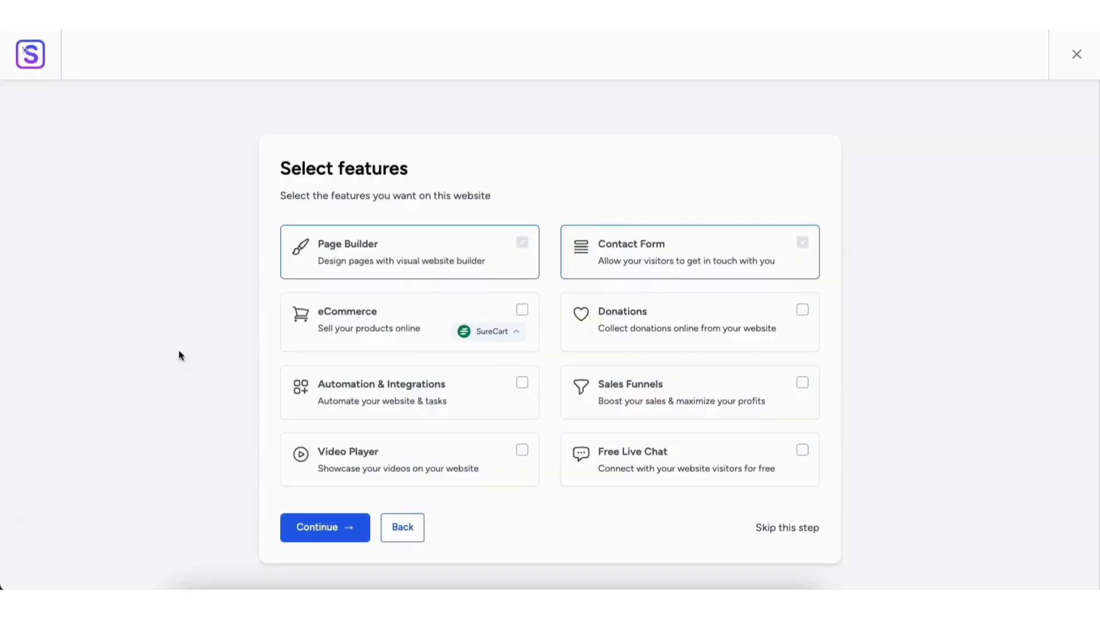
{"action": "left_click", "coordinate": [521, 311]}
{"action": "left_click", "coordinate": [522, 311]}
{"action": "left_click", "coordinate": [773, 528]}
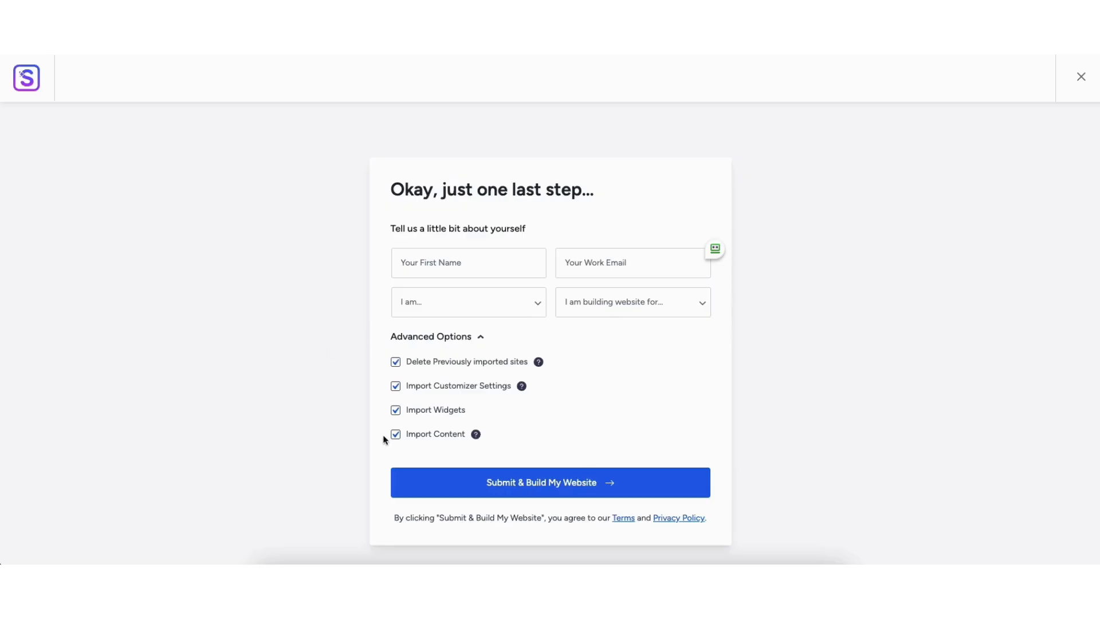
Build the website with all advanced import options enabled and view the finished home page down to the testimonial
{"action": "left_click", "coordinate": [535, 482]}
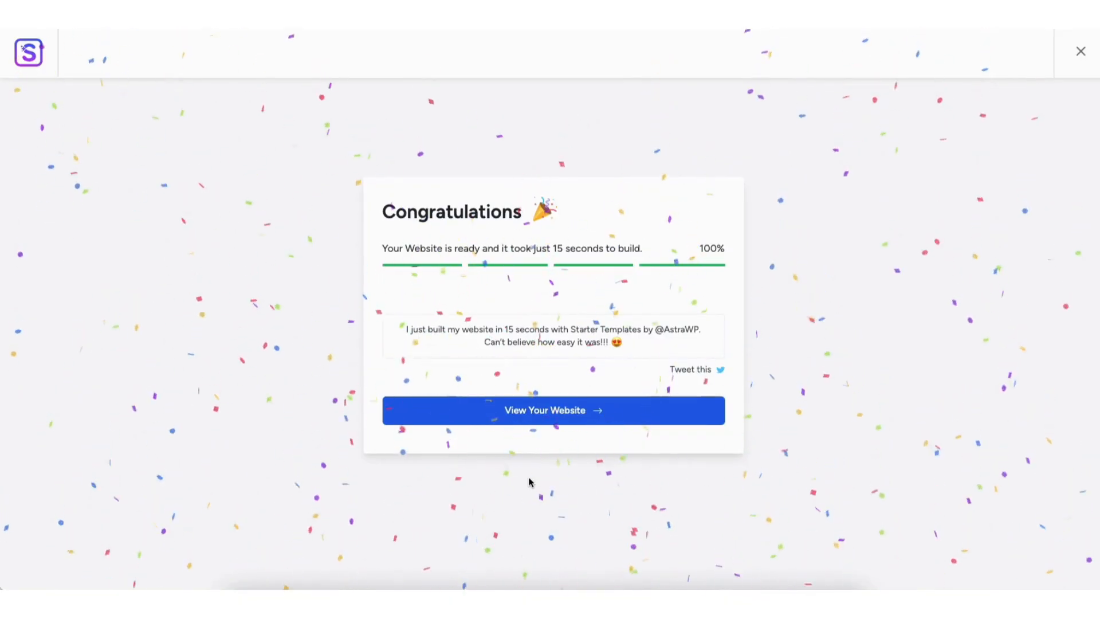
{"action": "left_click", "coordinate": [532, 417]}
{"action": "scroll", "coordinate": [550, 314], "scroll_direction": "down", "scroll_amount": 10}
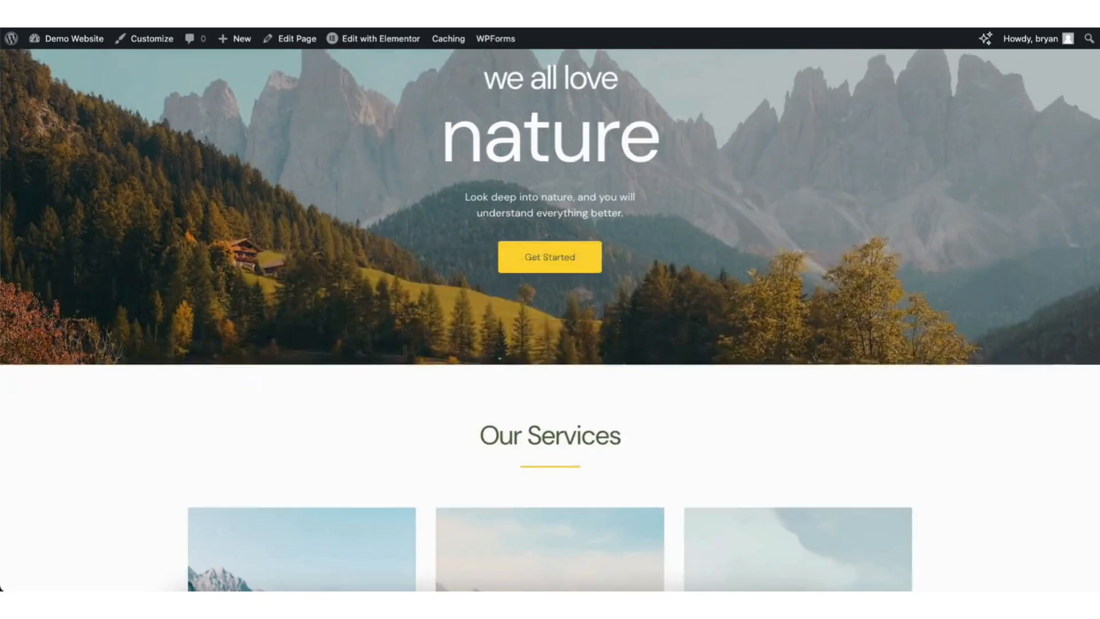
{"action": "scroll", "coordinate": [1094, 397], "scroll_direction": "down", "scroll_amount": 10}
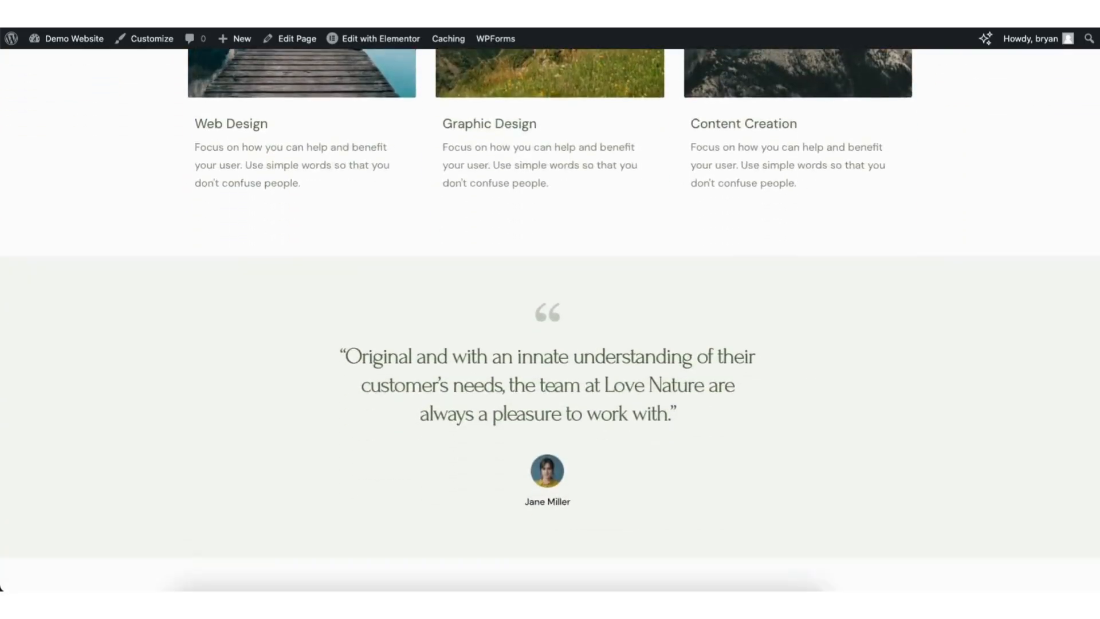
Look over the rest of the home page and open it for editing with Elementor
{"action": "scroll", "coordinate": [1094, 397], "scroll_direction": "down", "scroll_amount": 5}
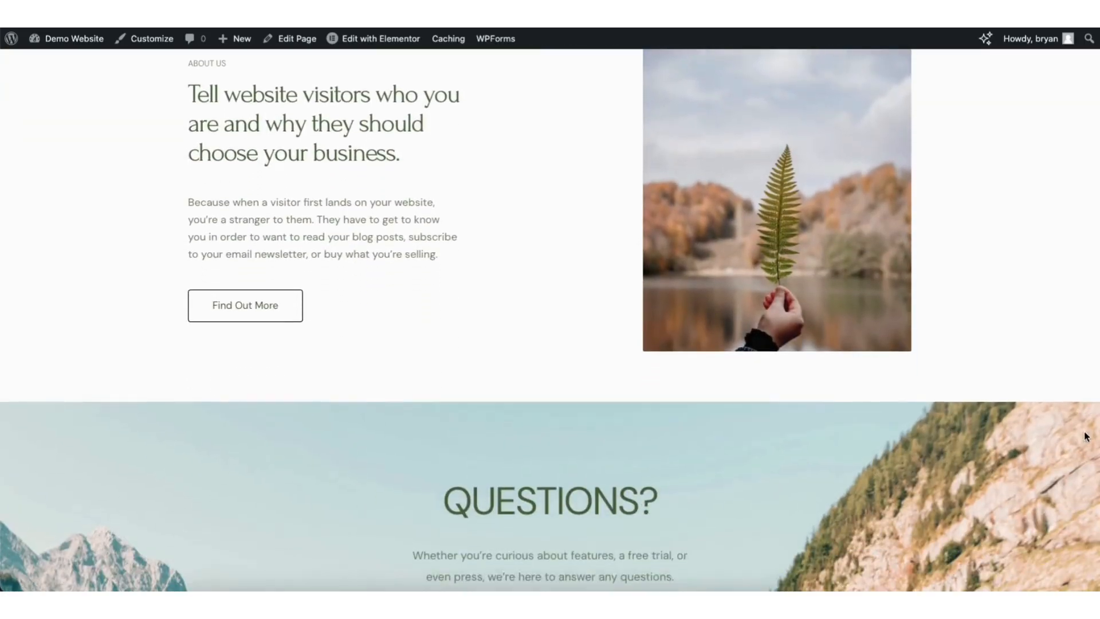
{"action": "mouse_move", "coordinate": [371, 48]}
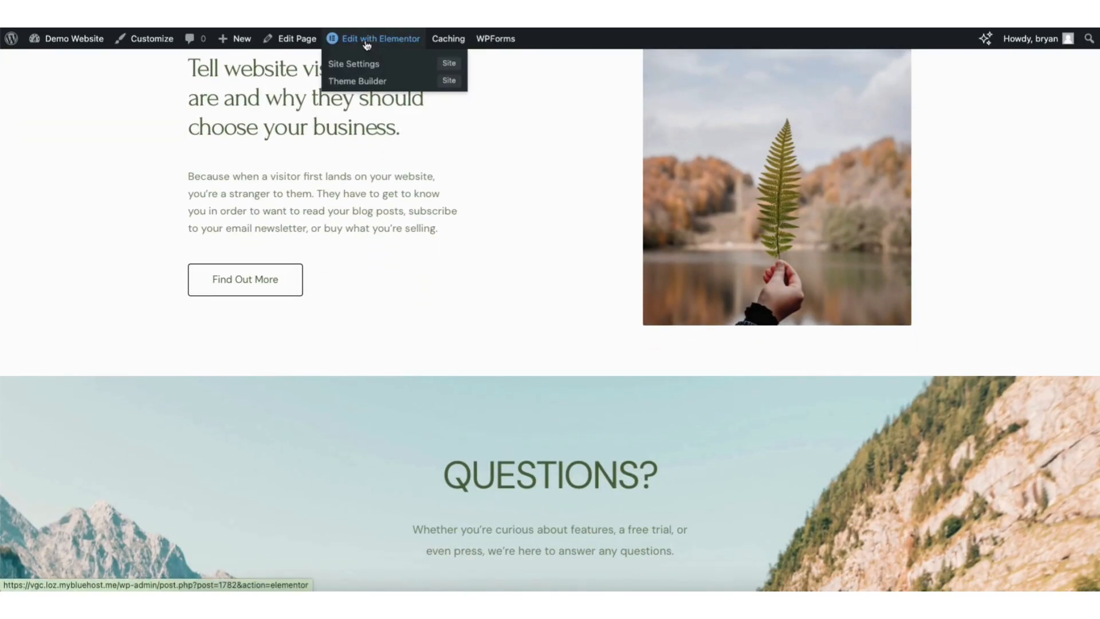
{"action": "left_click", "coordinate": [367, 50]}
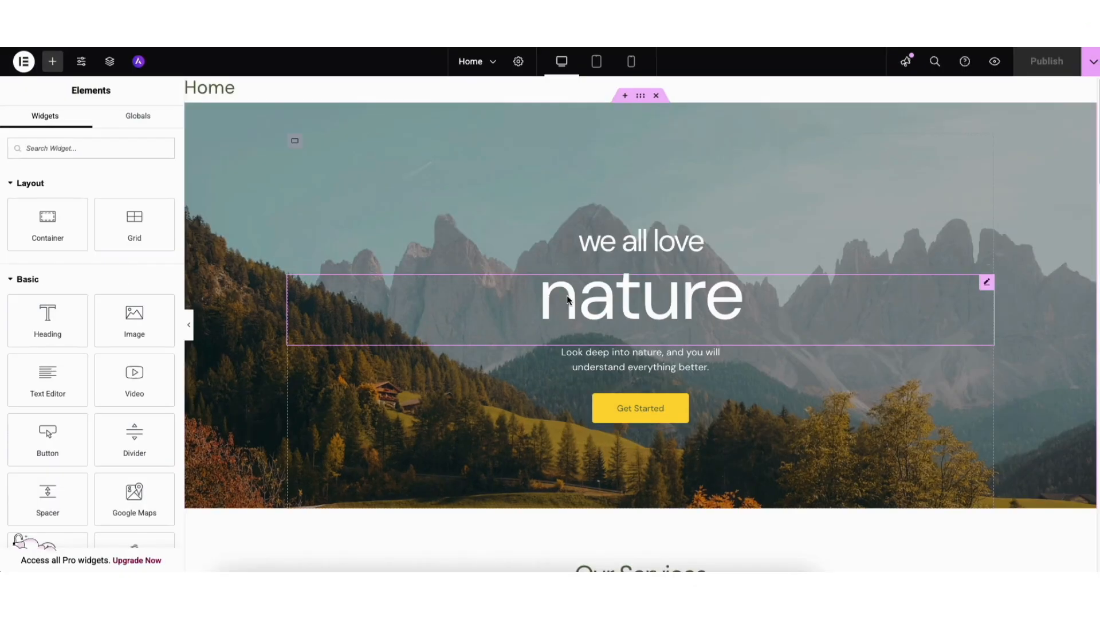
Change the hero heading "nature" to "demo website" and open its style settings
{"action": "left_click", "coordinate": [550, 295]}
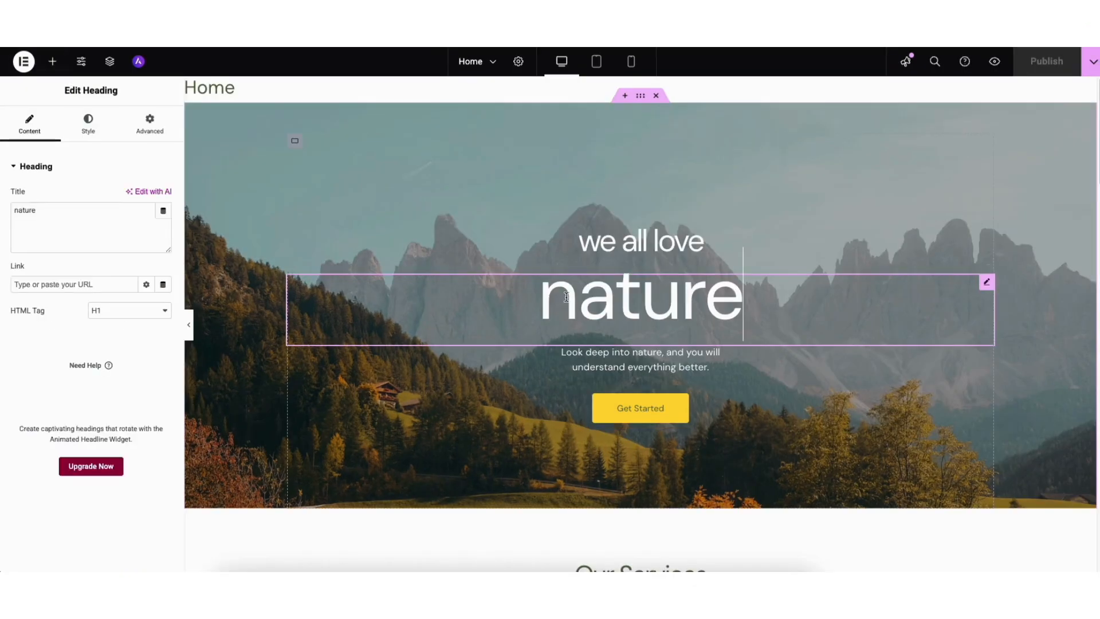
{"action": "left_click_drag", "start_coordinate": [550, 295], "coordinate": [742, 294]}
{"action": "type", "text": "demo w"}
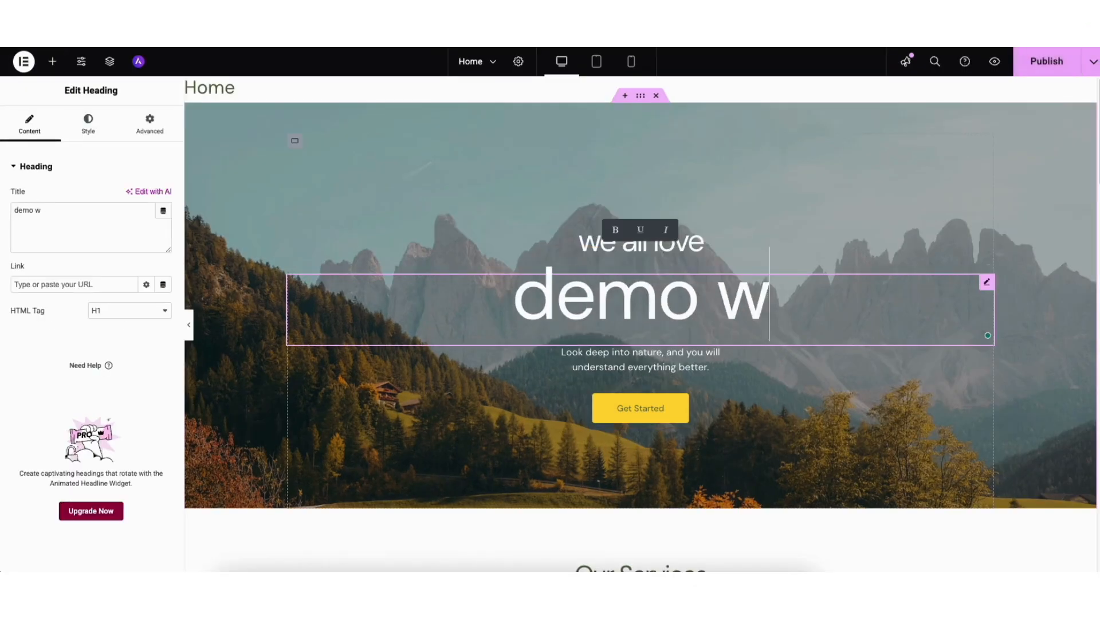
{"action": "type", "text": "ebsite"}
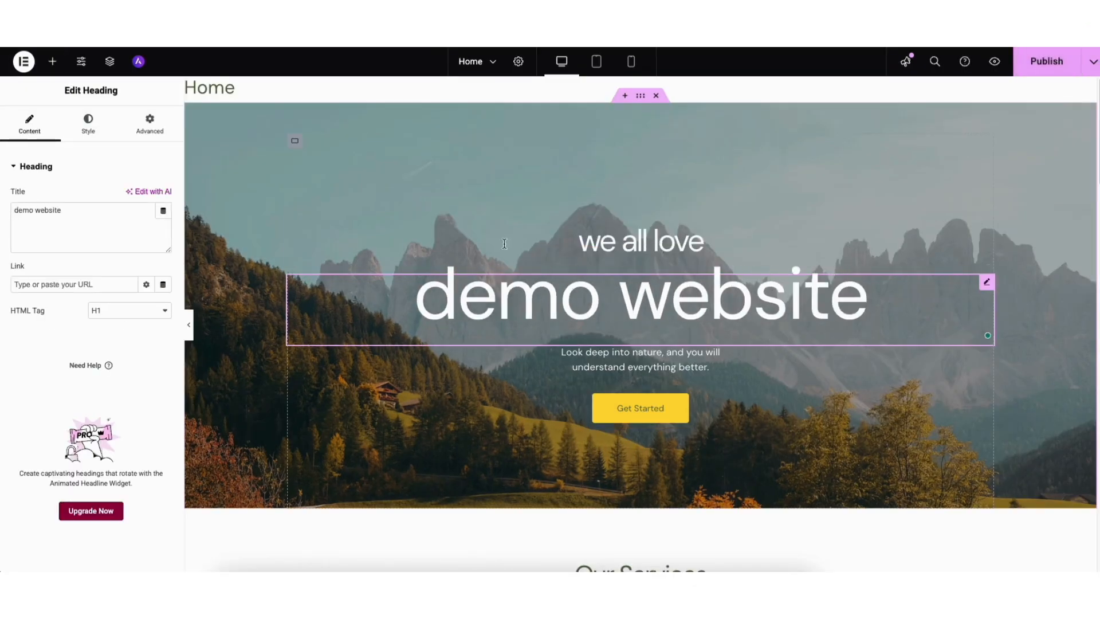
{"action": "left_click", "coordinate": [94, 132]}
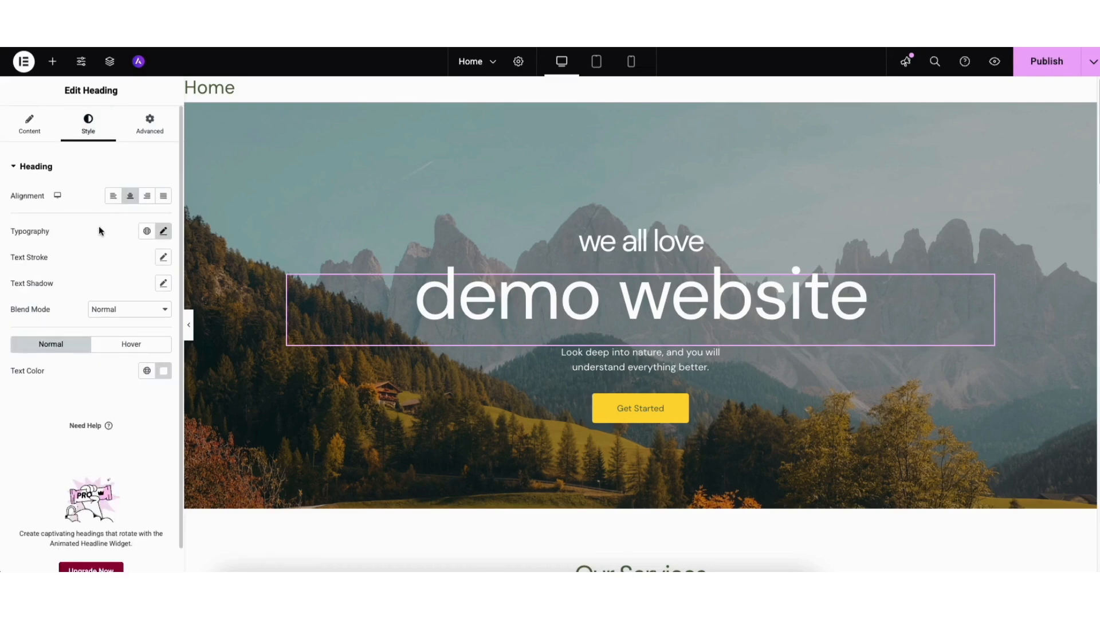
Add a heading widget between the About Us description and the Find Out More button, and select the fern image beside it
{"action": "scroll", "coordinate": [1056, 269], "scroll_direction": "down", "scroll_amount": 10}
{"action": "scroll", "coordinate": [1055, 269], "scroll_direction": "down", "scroll_amount": 8}
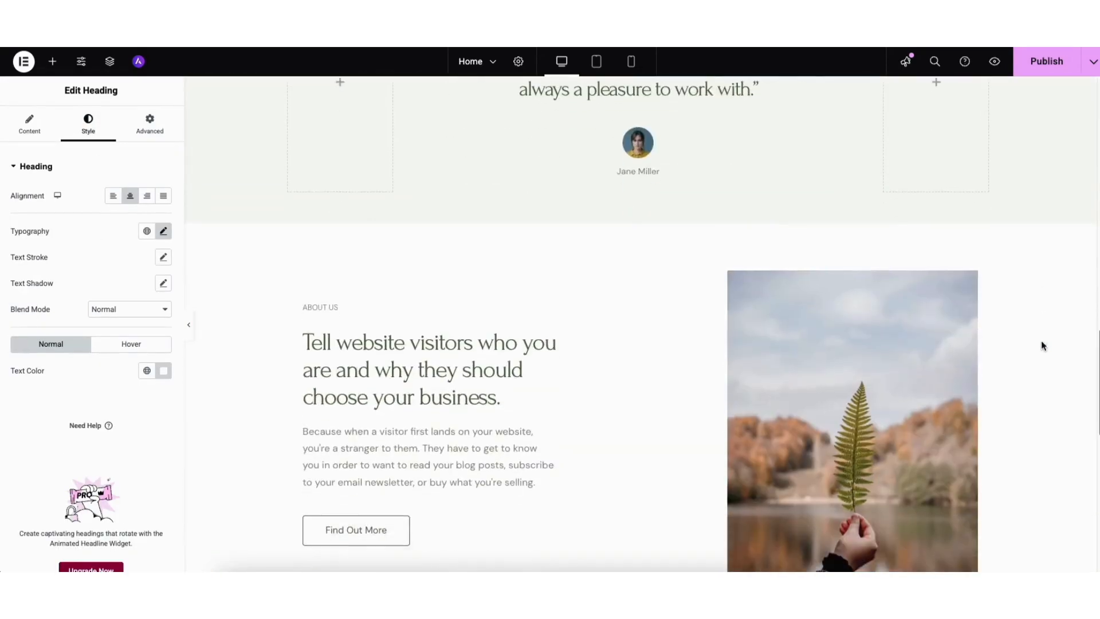
{"action": "left_click_drag", "start_coordinate": [551, 229], "coordinate": [422, 373]}
{"action": "left_click_drag", "start_coordinate": [550, 272], "coordinate": [493, 201]}
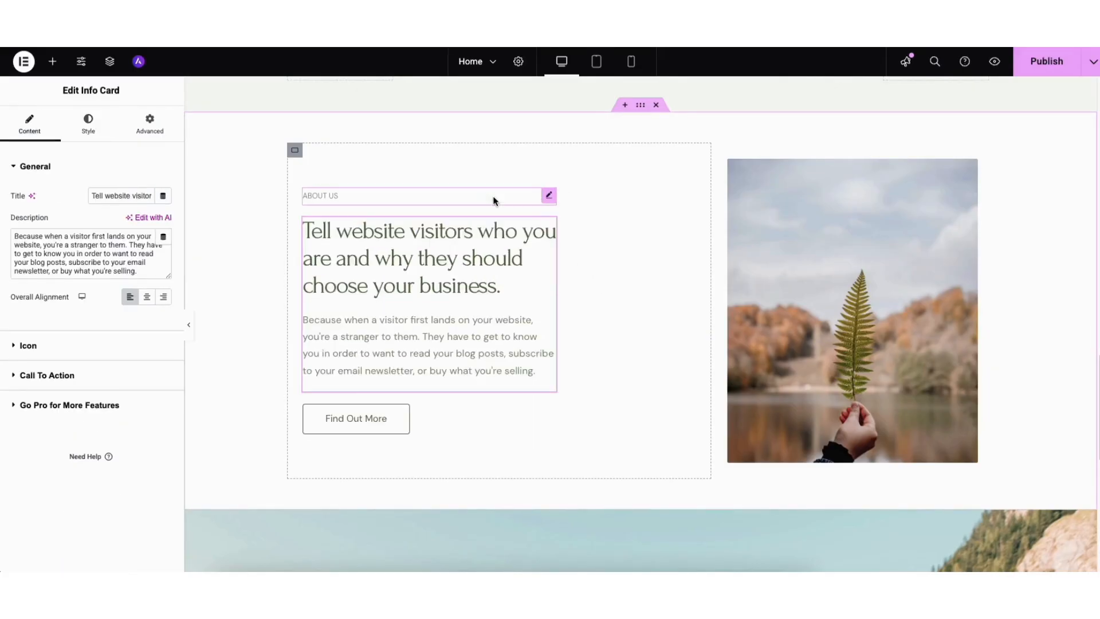
{"action": "left_click", "coordinate": [53, 63]}
{"action": "left_click_drag", "start_coordinate": [48, 317], "coordinate": [388, 316]}
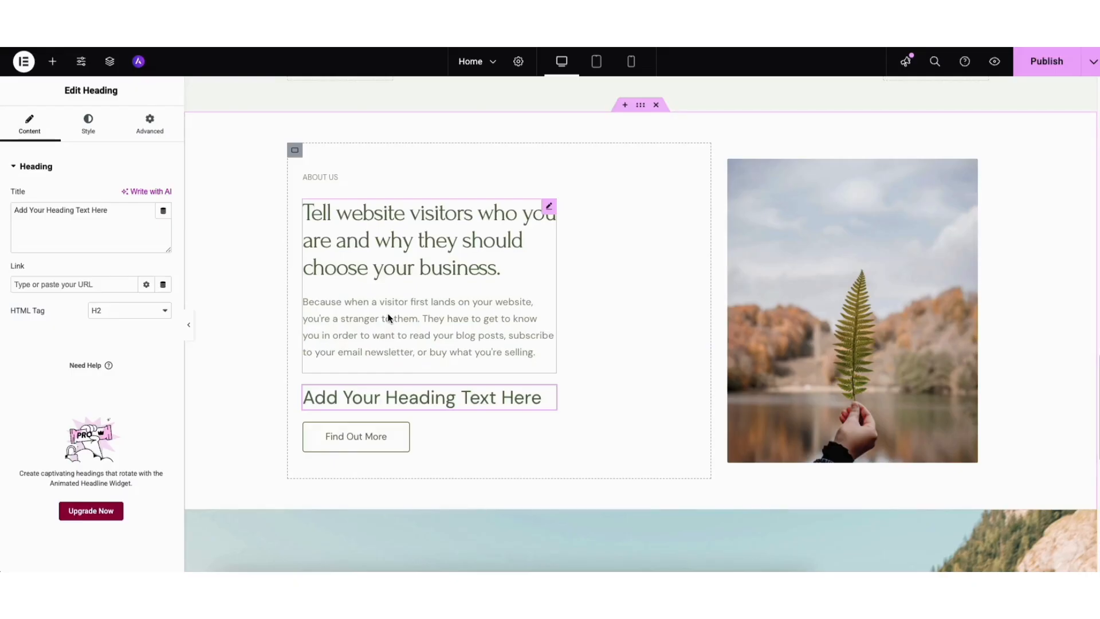
{"action": "left_click", "coordinate": [805, 295]}
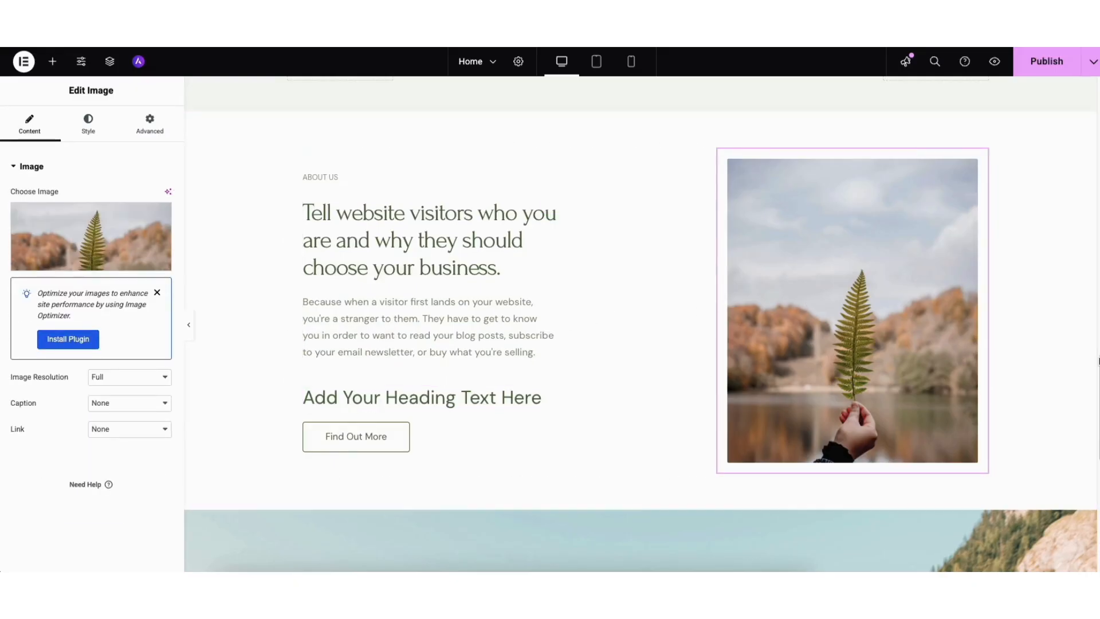
Import the Starter Templates block with three image feature cards below the Questions section
{"action": "scroll", "coordinate": [1093, 456], "scroll_direction": "down", "scroll_amount": 7}
{"action": "scroll", "coordinate": [1093, 456], "scroll_direction": "down", "scroll_amount": 1}
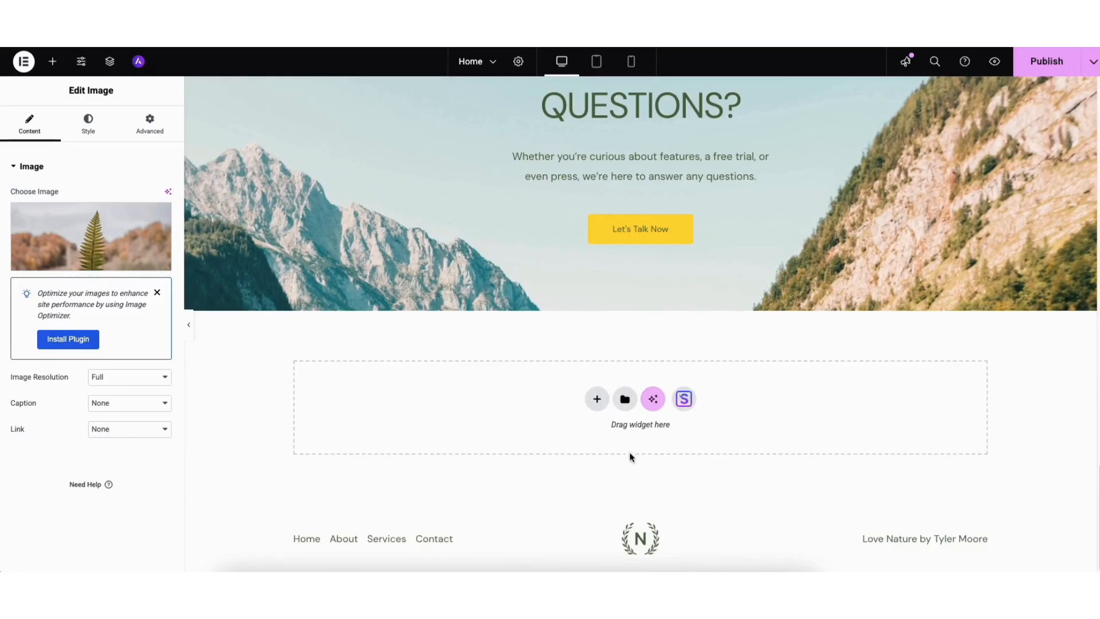
{"action": "left_click", "coordinate": [684, 399]}
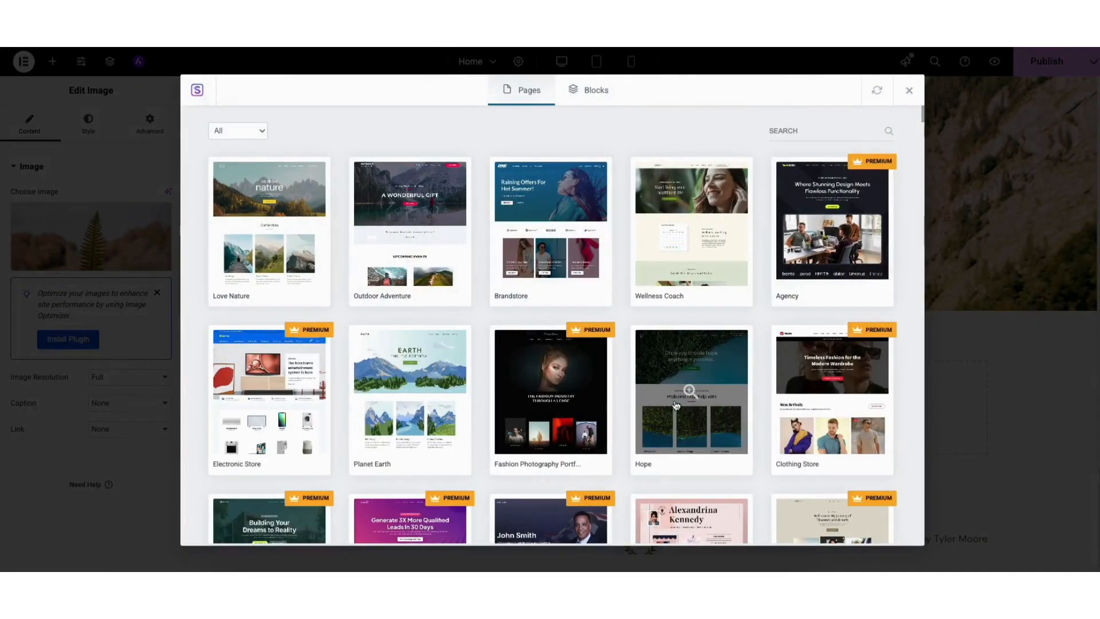
{"action": "left_click", "coordinate": [594, 90]}
{"action": "mouse_move", "coordinate": [922, 113]}
{"action": "left_mouse_down"}
{"action": "mouse_move", "coordinate": [918, 157]}
{"action": "mouse_move", "coordinate": [918, 101]}
{"action": "left_mouse_up"}
{"action": "left_click", "coordinate": [491, 294]}
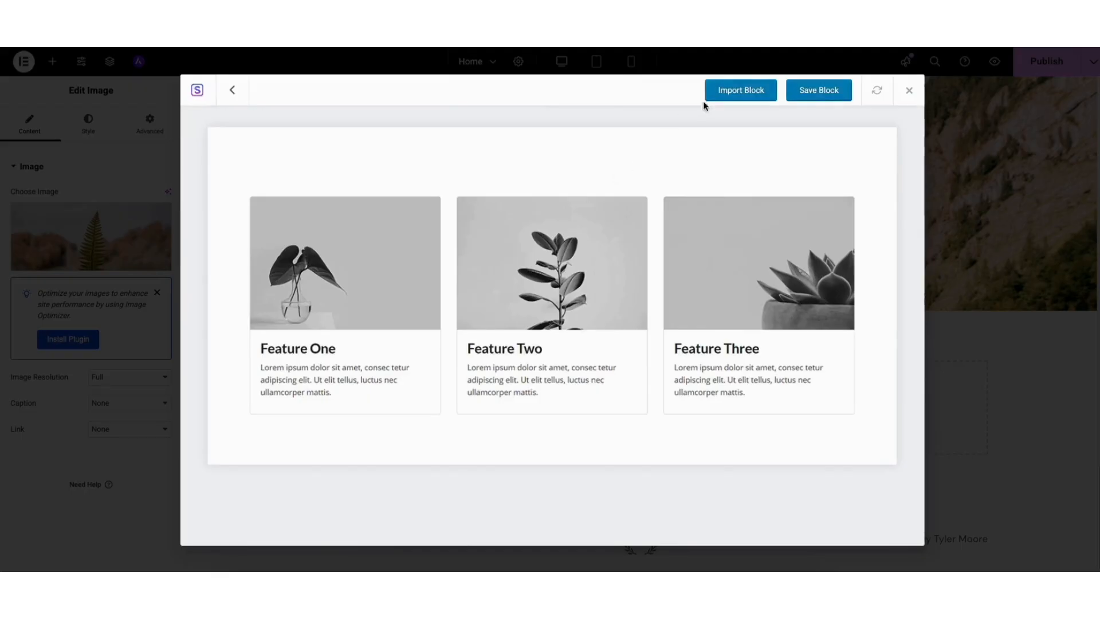
{"action": "left_click", "coordinate": [731, 91]}
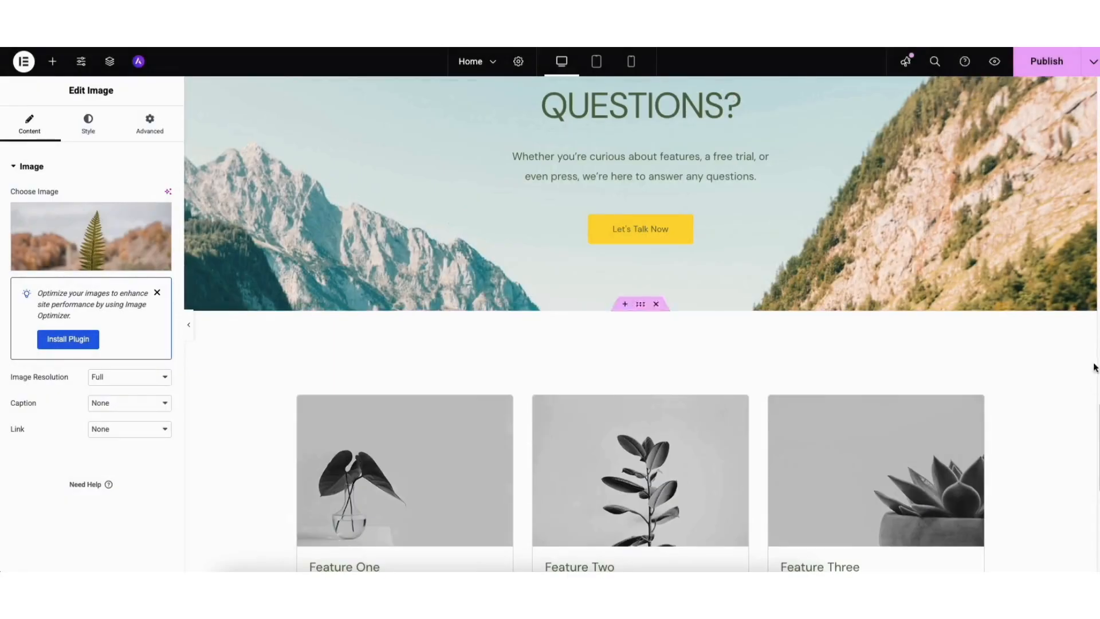
Change the background colour of the three-feature section to a very light pink
{"action": "scroll", "coordinate": [908, 417], "scroll_direction": "down", "scroll_amount": 3}
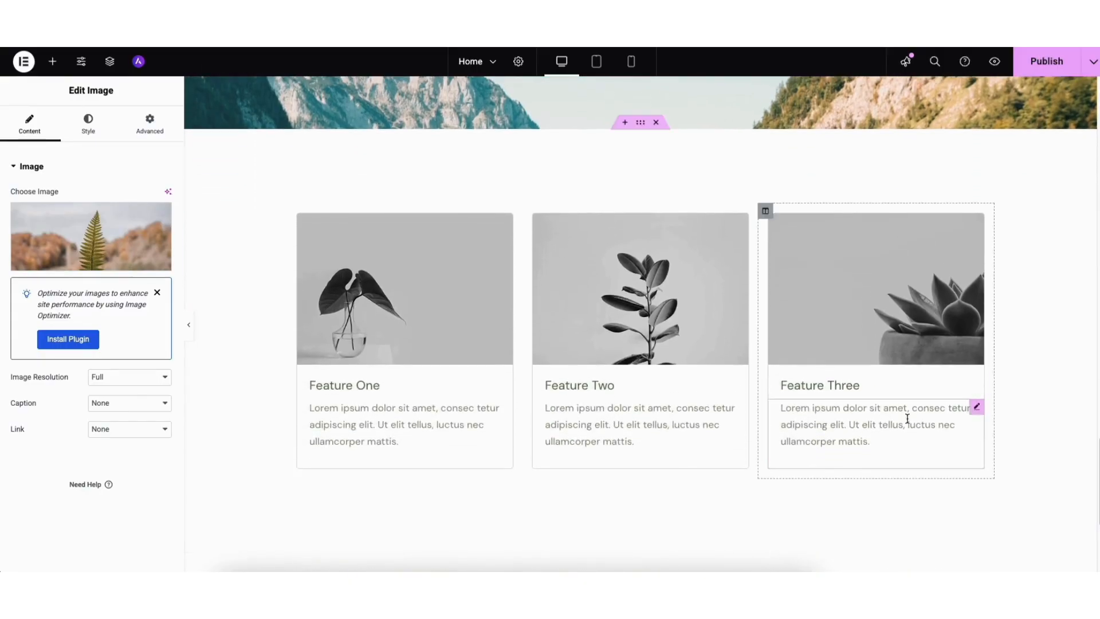
{"action": "right_click", "coordinate": [228, 164]}
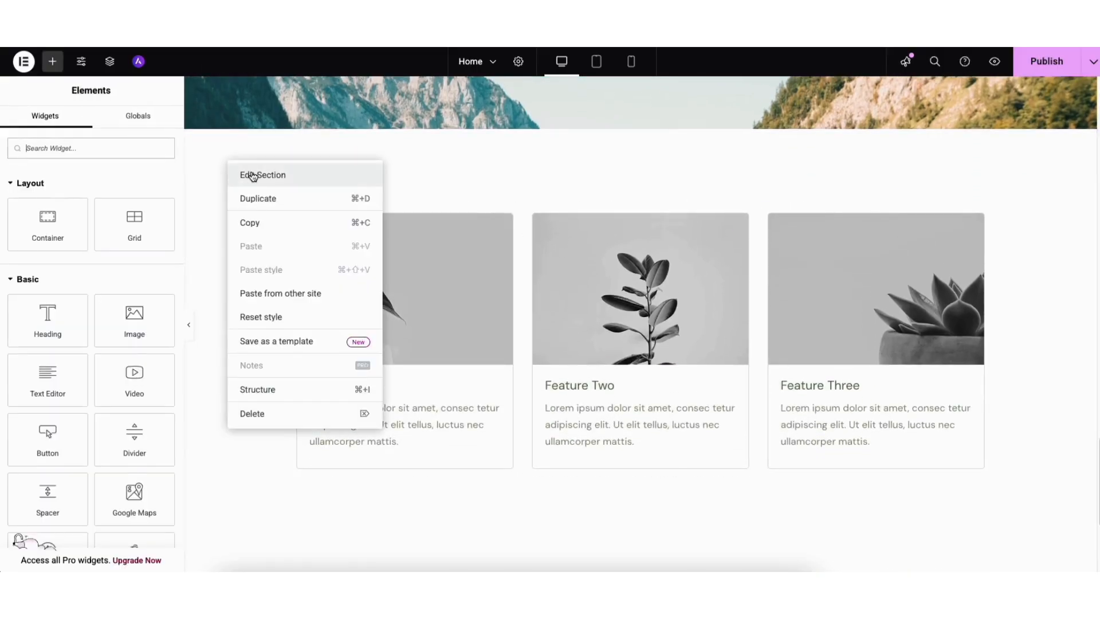
{"action": "left_click", "coordinate": [252, 174]}
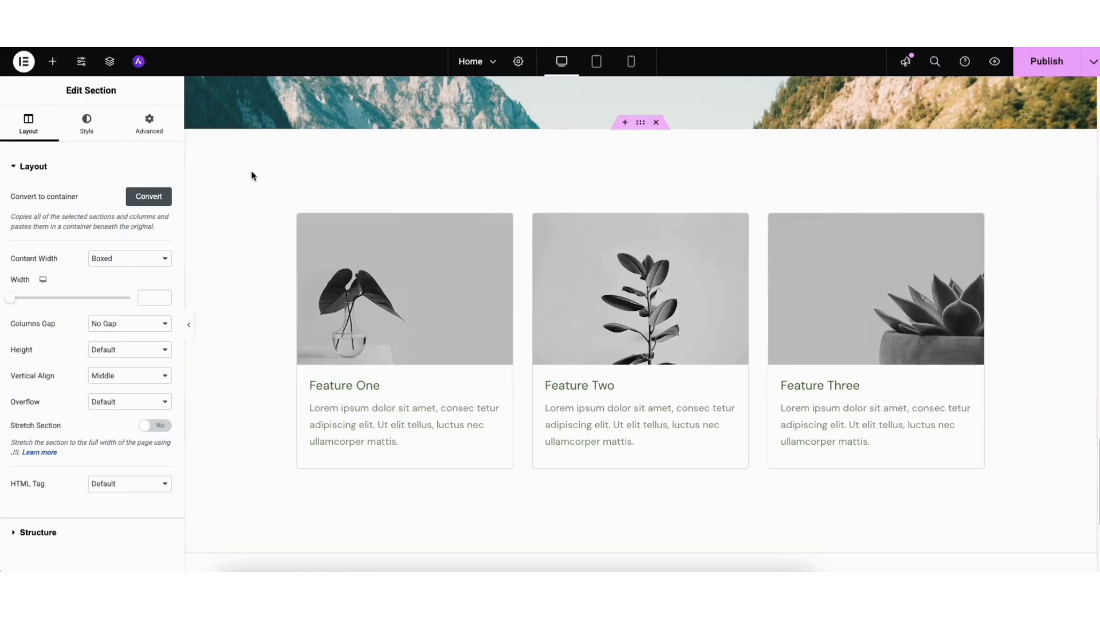
{"action": "left_click", "coordinate": [87, 123]}
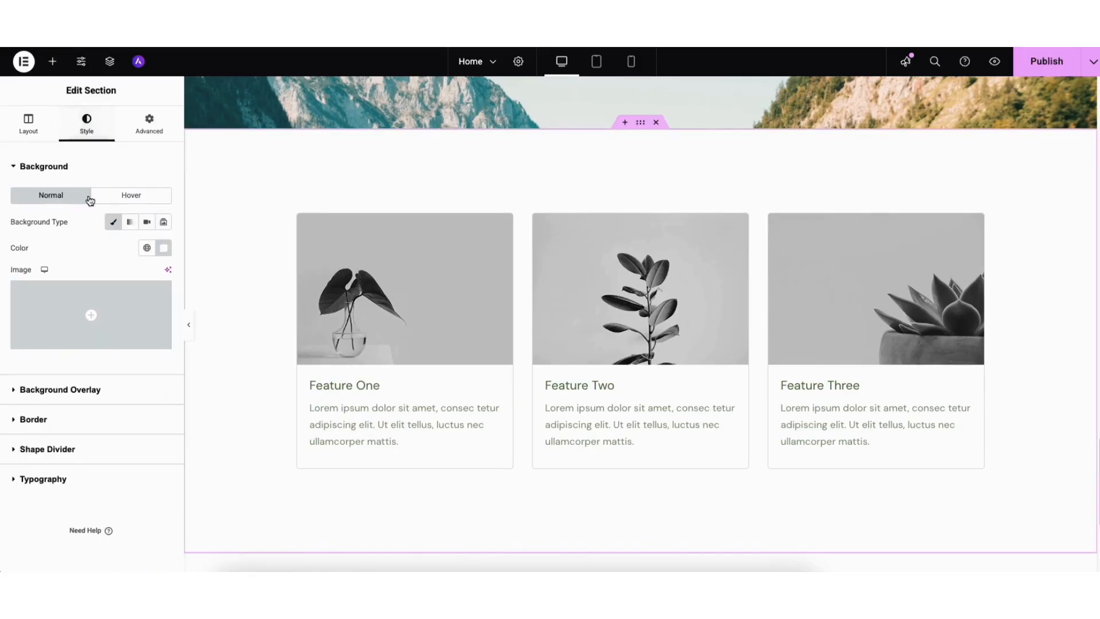
{"action": "left_click", "coordinate": [165, 249]}
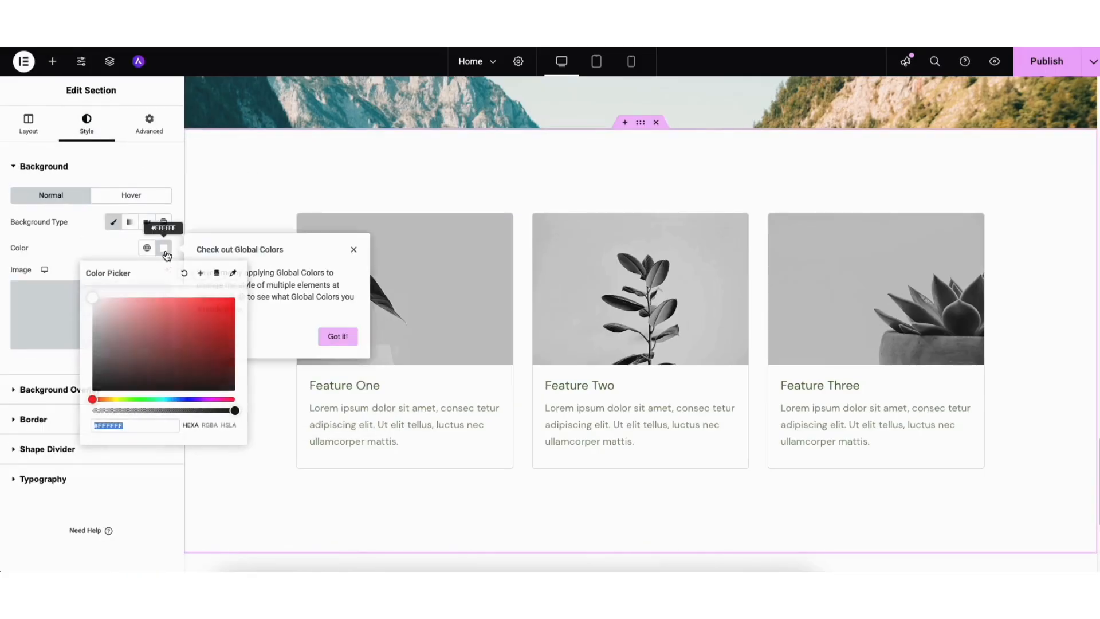
{"action": "mouse_move", "coordinate": [148, 329]}
{"action": "left_mouse_down"}
{"action": "mouse_move", "coordinate": [229, 306]}
{"action": "mouse_move", "coordinate": [99, 385]}
{"action": "mouse_move", "coordinate": [94, 281]}
{"action": "mouse_move", "coordinate": [71, 258]}
{"action": "left_mouse_up"}
{"action": "left_click", "coordinate": [71, 258]}
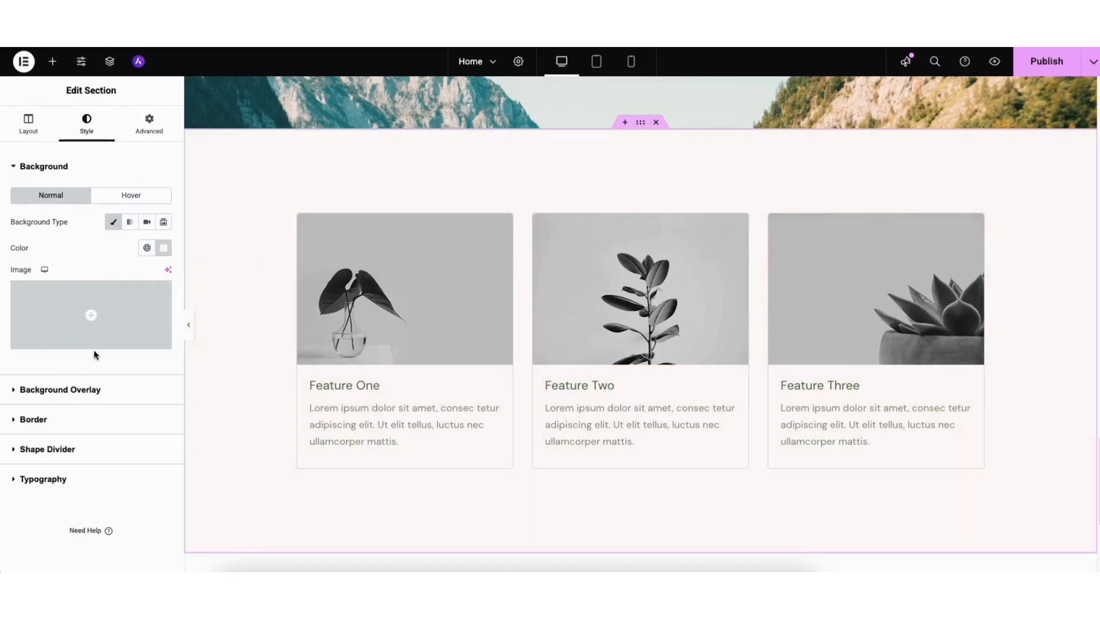
Insert a three-column flexbox container with a wide middle column above the three-feature section
{"action": "left_click", "coordinate": [624, 123]}
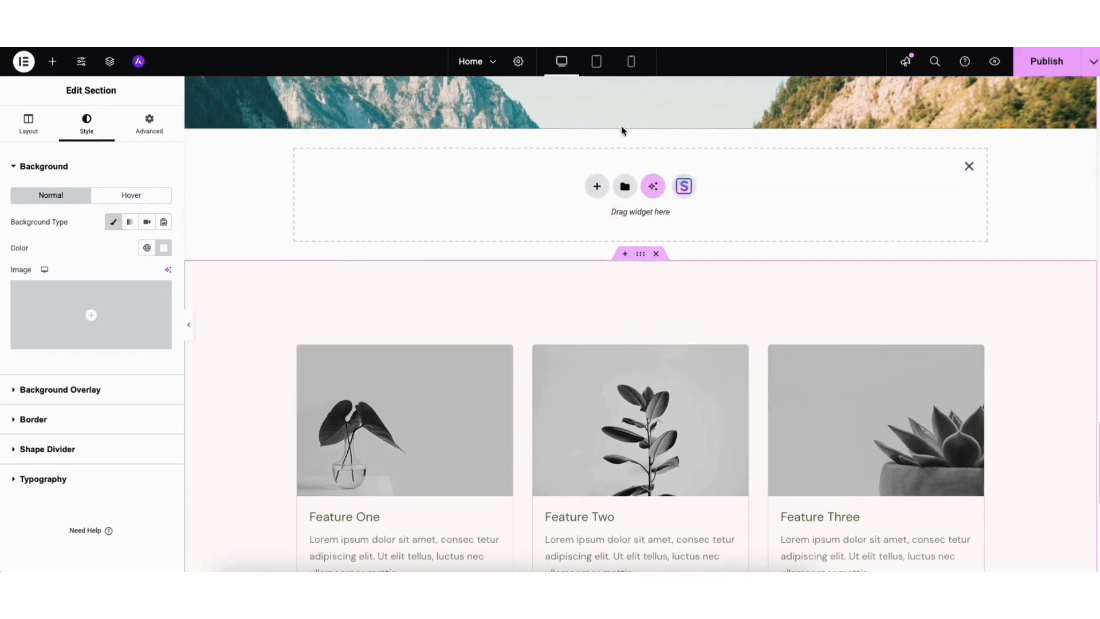
{"action": "left_click", "coordinate": [596, 187]}
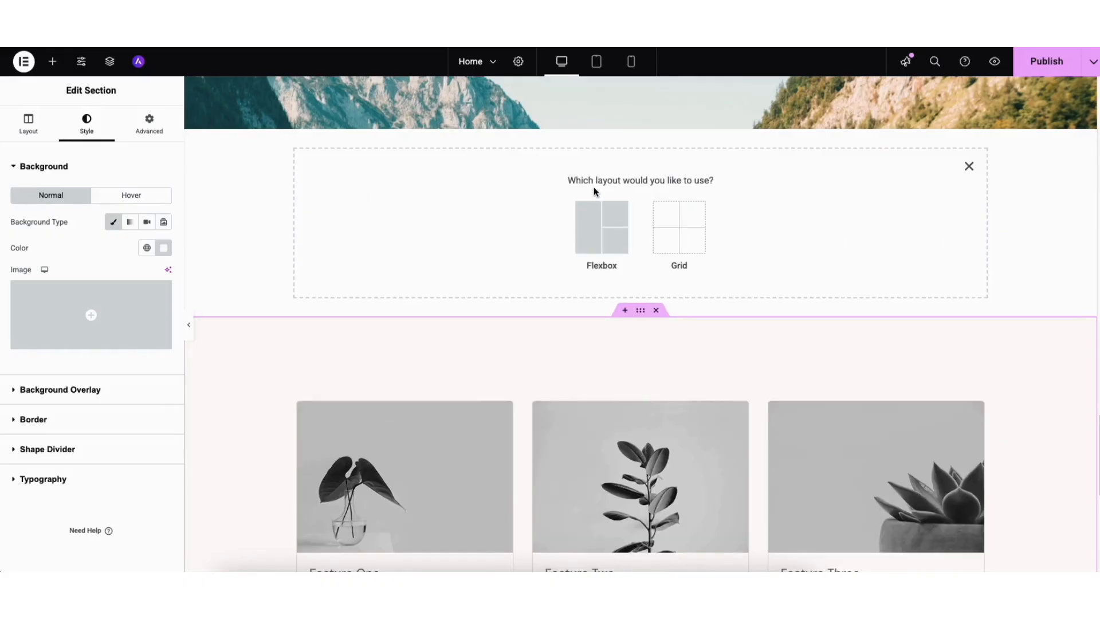
{"action": "left_click", "coordinate": [589, 239]}
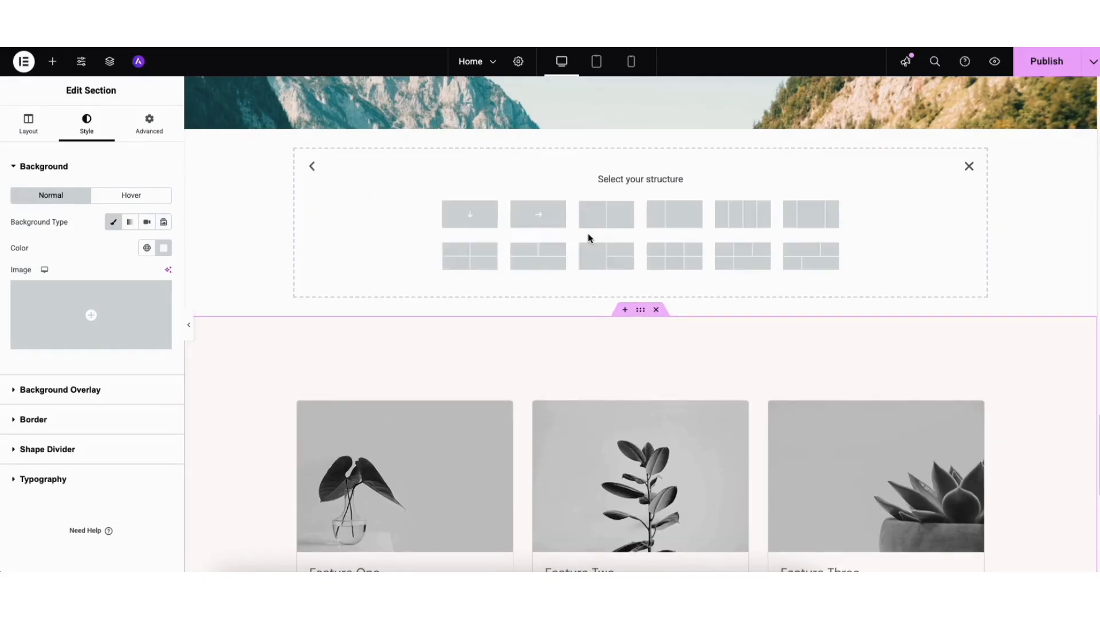
{"action": "left_click", "coordinate": [807, 222]}
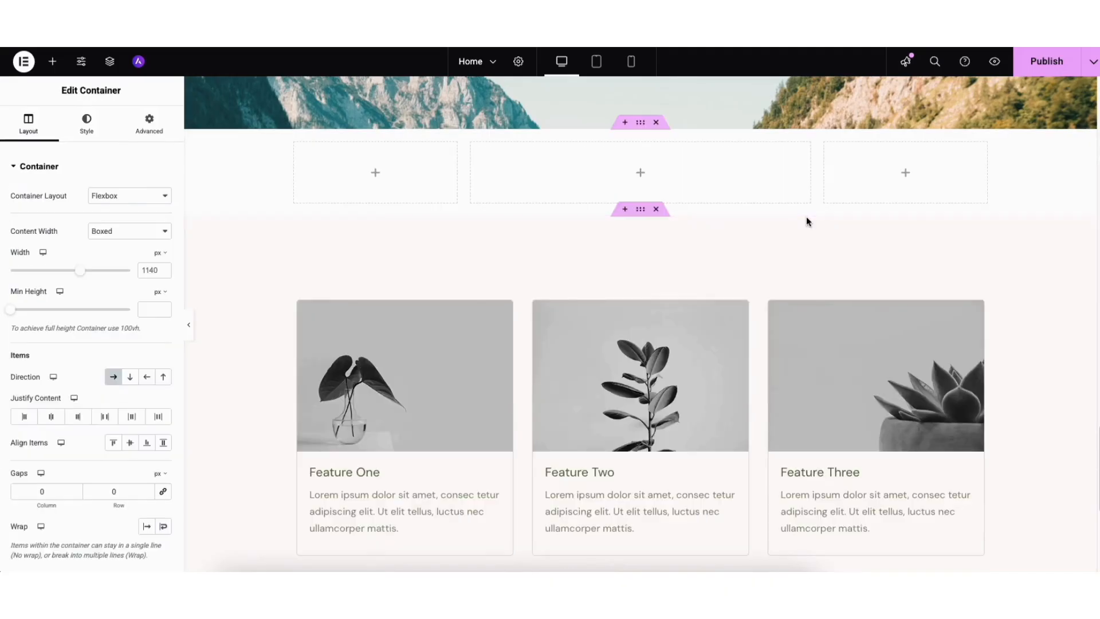
Place a heading widget in the new container's middle column and delete the whole container
{"action": "left_click", "coordinate": [52, 61]}
{"action": "left_click_drag", "start_coordinate": [346, 271], "coordinate": [613, 187]}
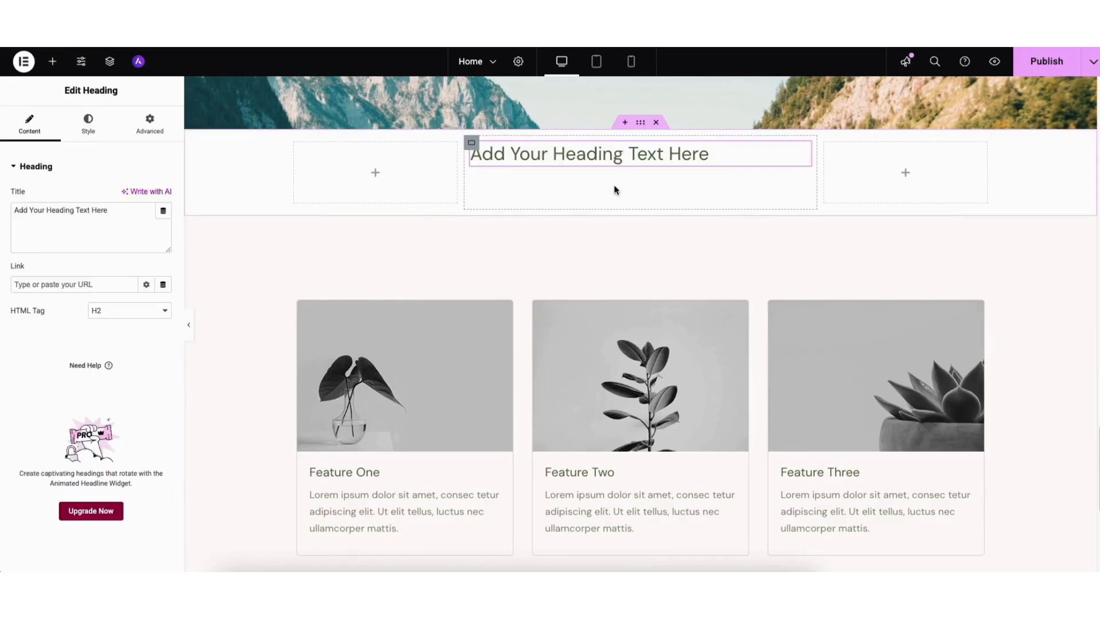
{"action": "left_click", "coordinate": [656, 122]}
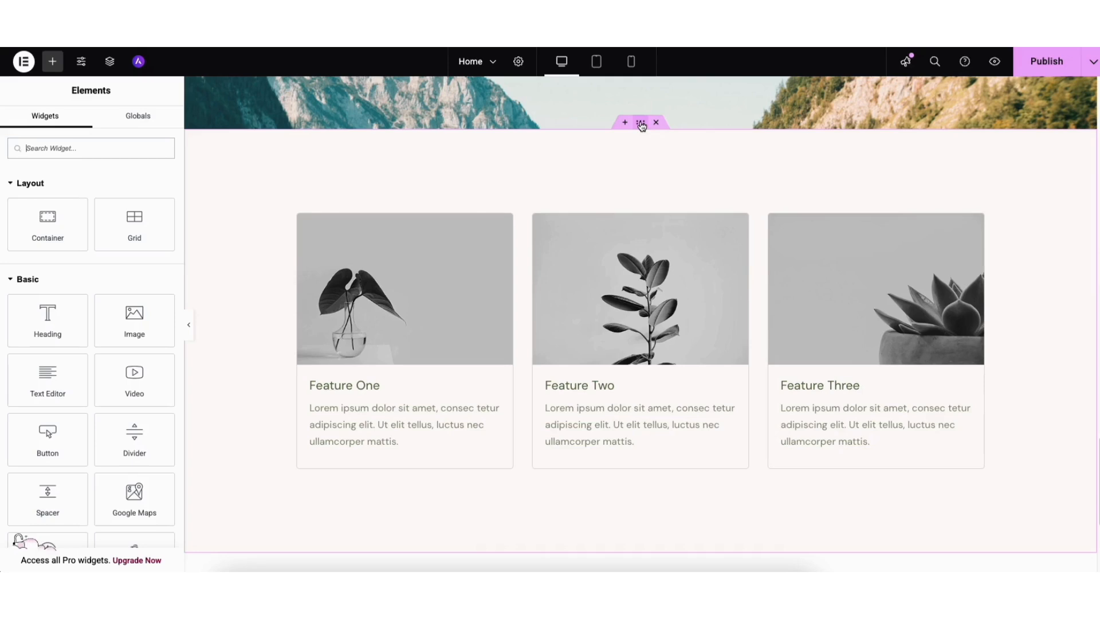
Move the three-feature section above the Questions section, directly below the About Us section
{"action": "left_click_drag", "start_coordinate": [641, 122], "coordinate": [593, 182]}
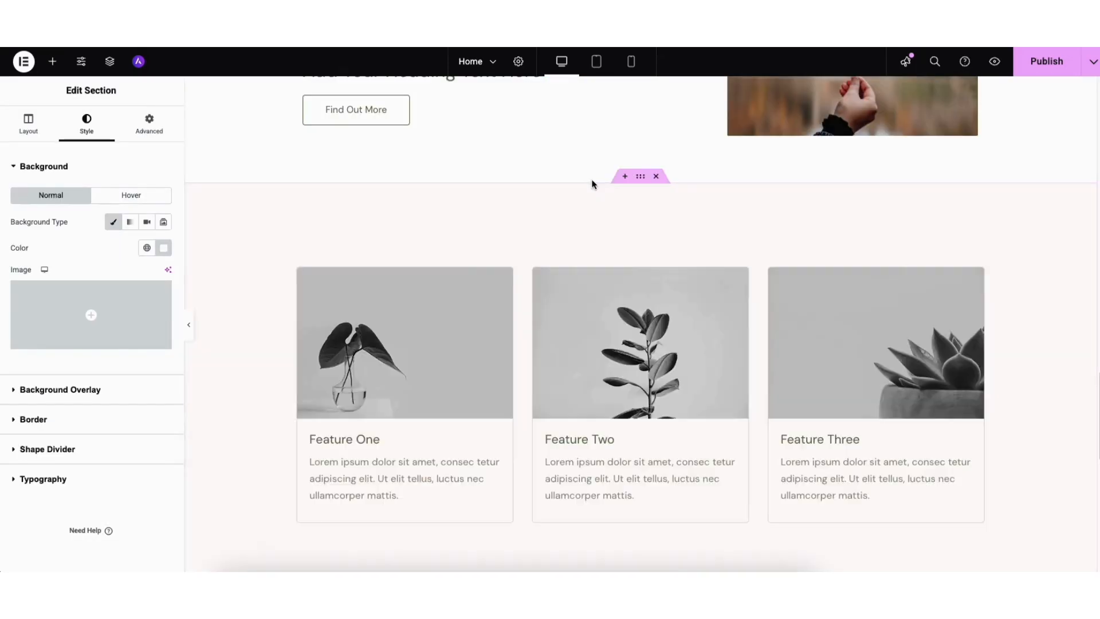
Open the hero container's background style settings
{"action": "scroll", "coordinate": [593, 184], "scroll_direction": "up", "scroll_amount": 10}
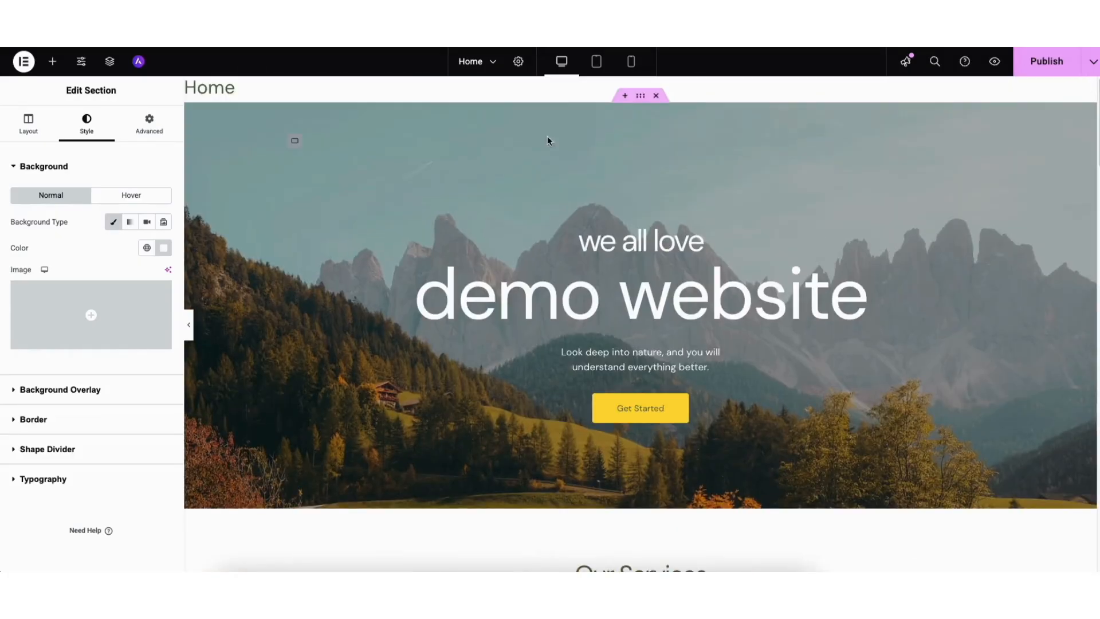
{"action": "right_click", "coordinate": [263, 151]}
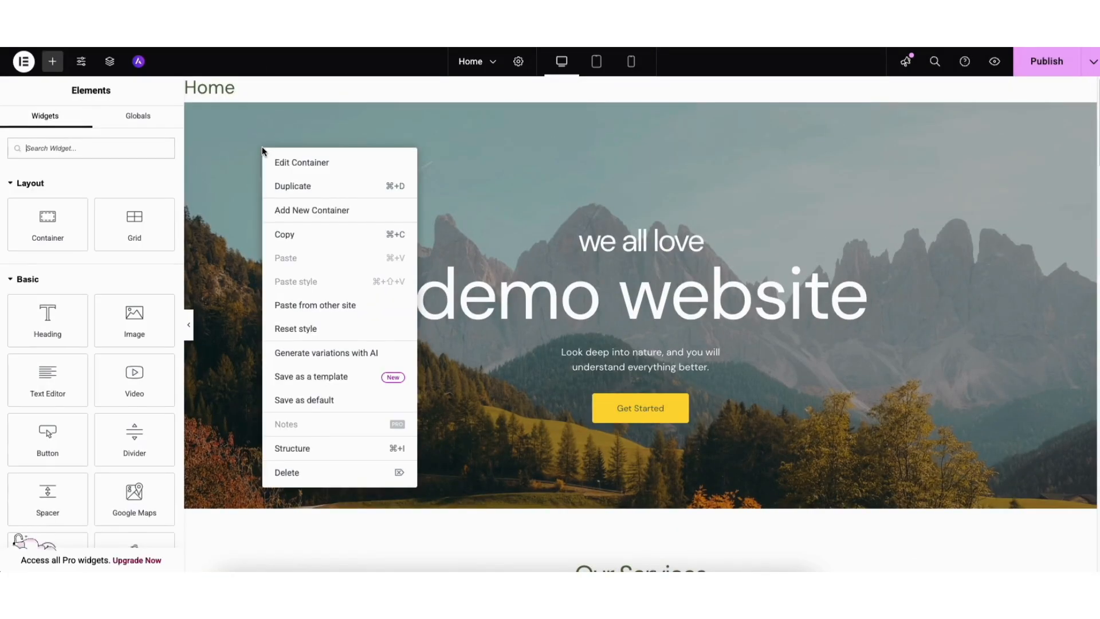
{"action": "left_click", "coordinate": [294, 162]}
{"action": "left_click", "coordinate": [92, 127]}
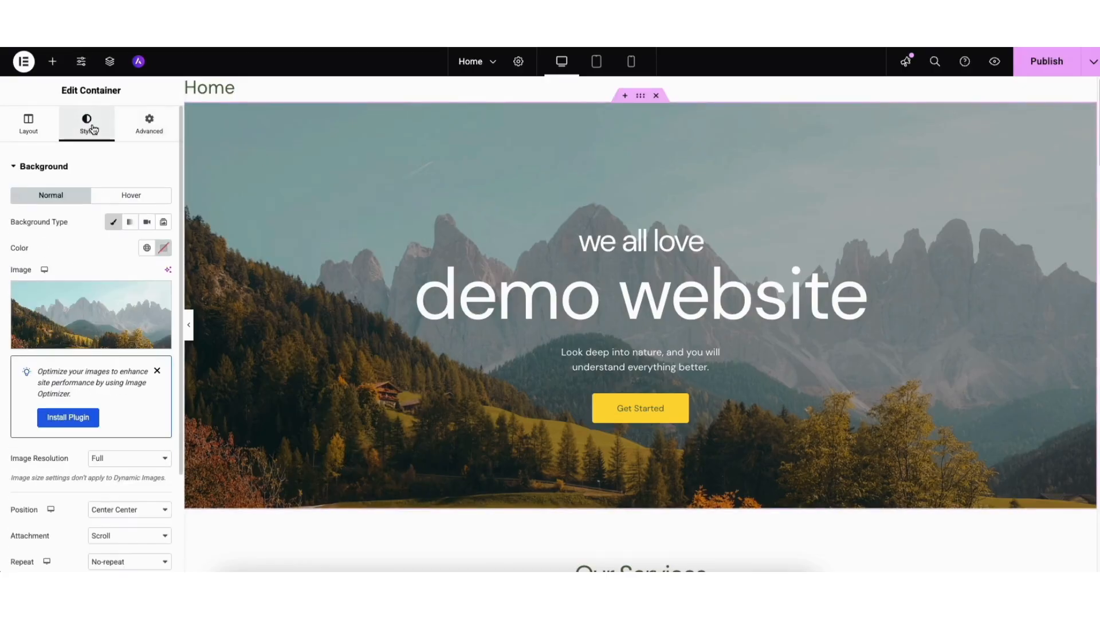
View the file upload and media library options for the hero background image, and close the image chooser without selecting another image
{"action": "mouse_move", "coordinate": [95, 332]}
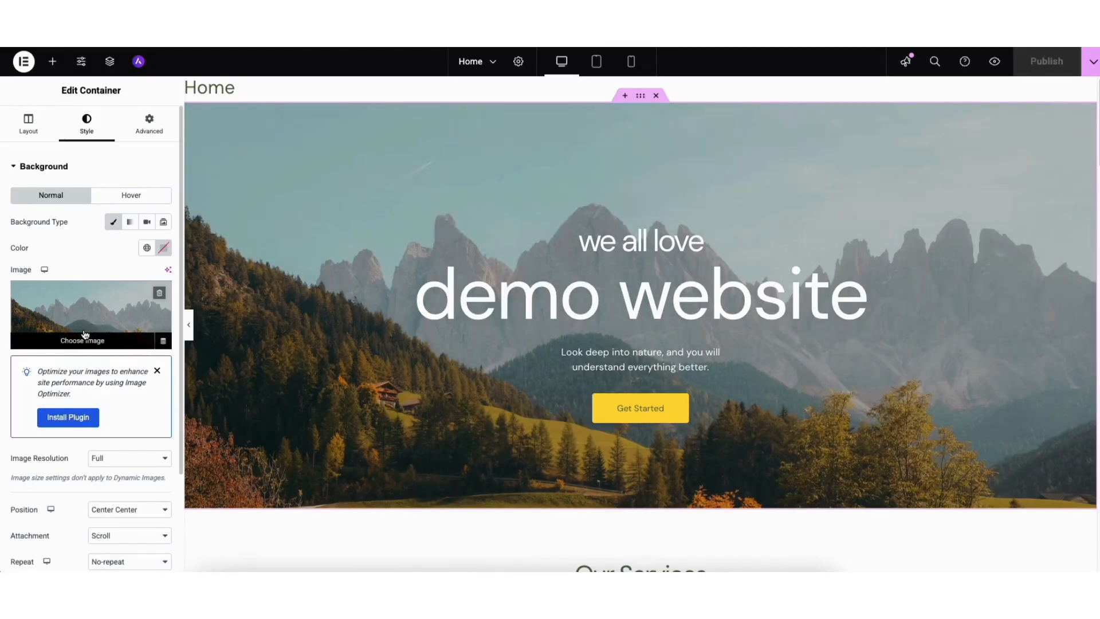
{"action": "left_click", "coordinate": [95, 325]}
{"action": "left_click", "coordinate": [177, 105]}
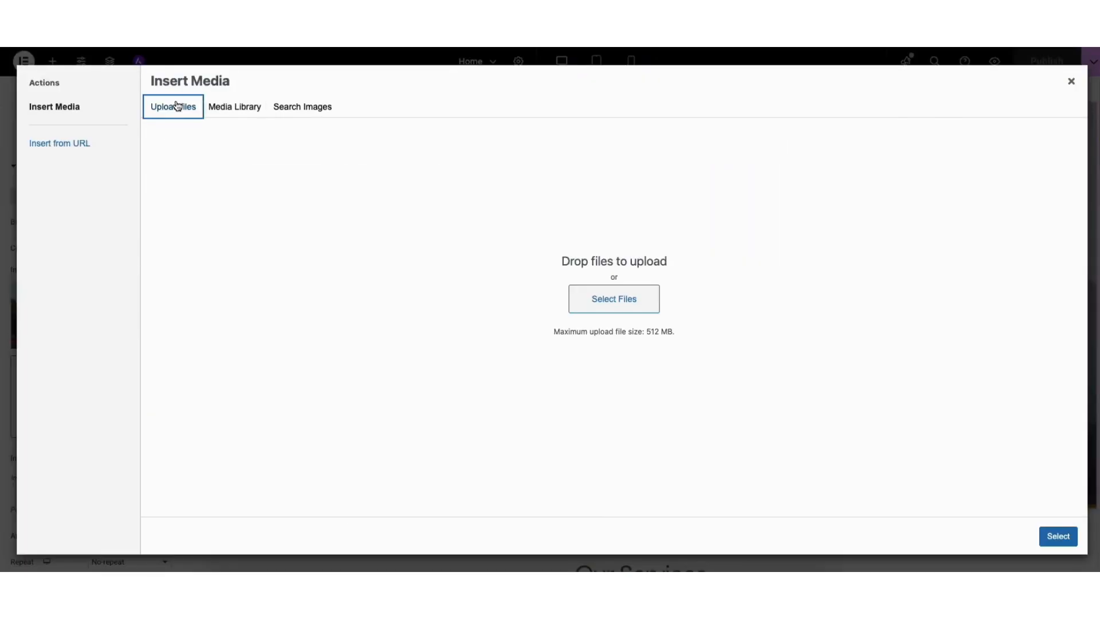
{"action": "left_click", "coordinate": [226, 105]}
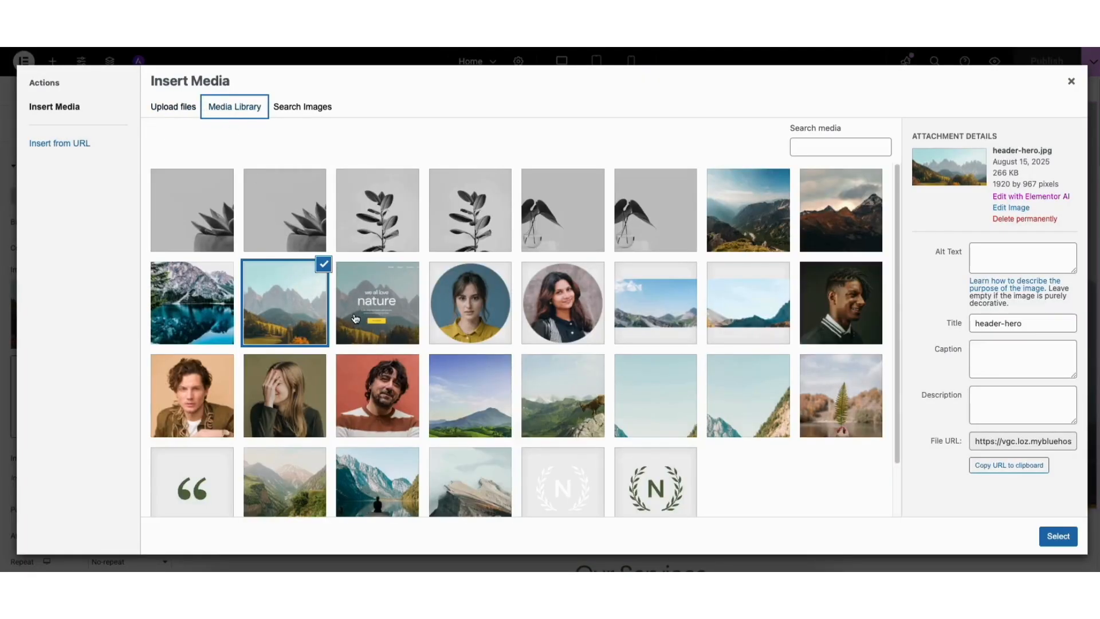
{"action": "left_click", "coordinate": [1070, 80]}
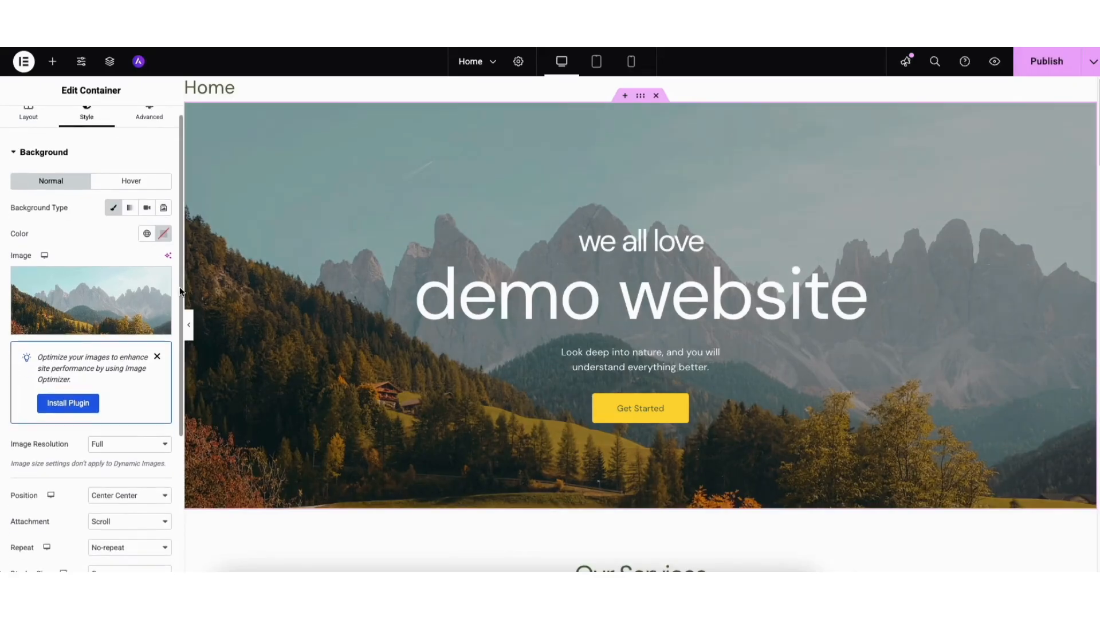
Adjust the hero container's background overlay, keeping its colour black and setting its opacity to 0.24
{"action": "scroll", "coordinate": [172, 399], "scroll_direction": "down", "scroll_amount": 3}
{"action": "left_click", "coordinate": [91, 464]}
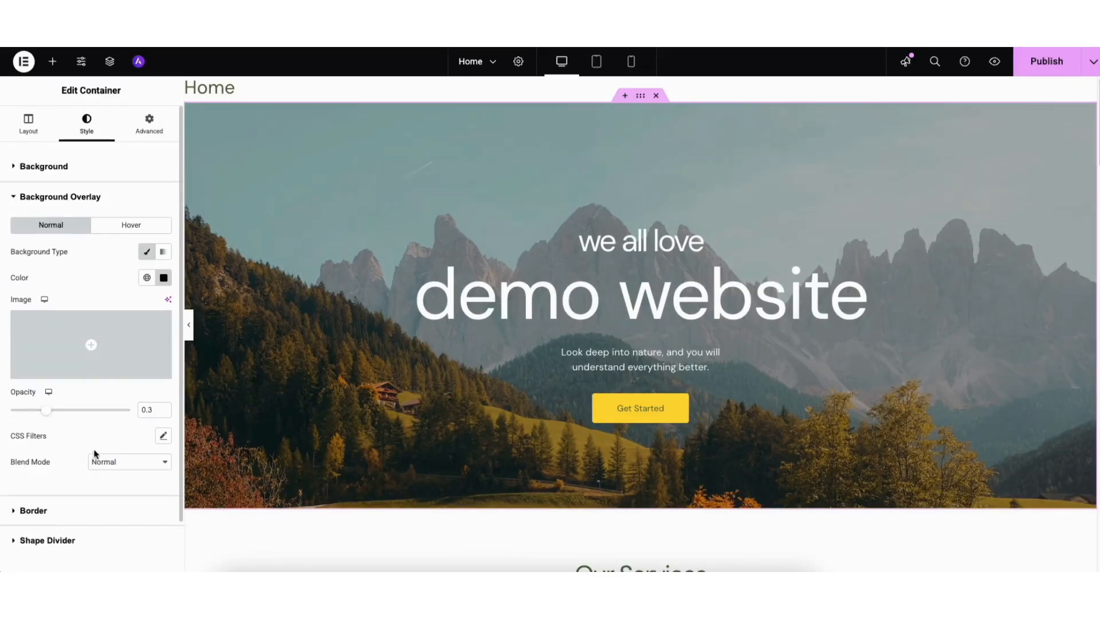
{"action": "left_click", "coordinate": [163, 277]}
{"action": "left_click", "coordinate": [147, 386]}
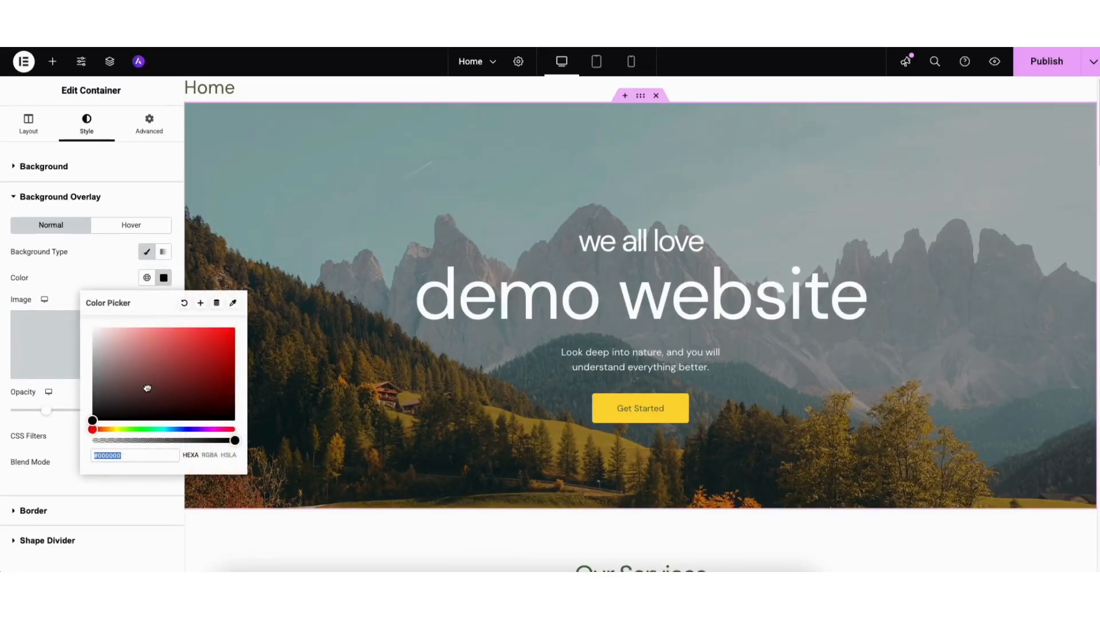
{"action": "left_click", "coordinate": [194, 354]}
{"action": "left_click_drag", "start_coordinate": [194, 354], "coordinate": [39, 413]}
{"action": "left_click", "coordinate": [54, 424]}
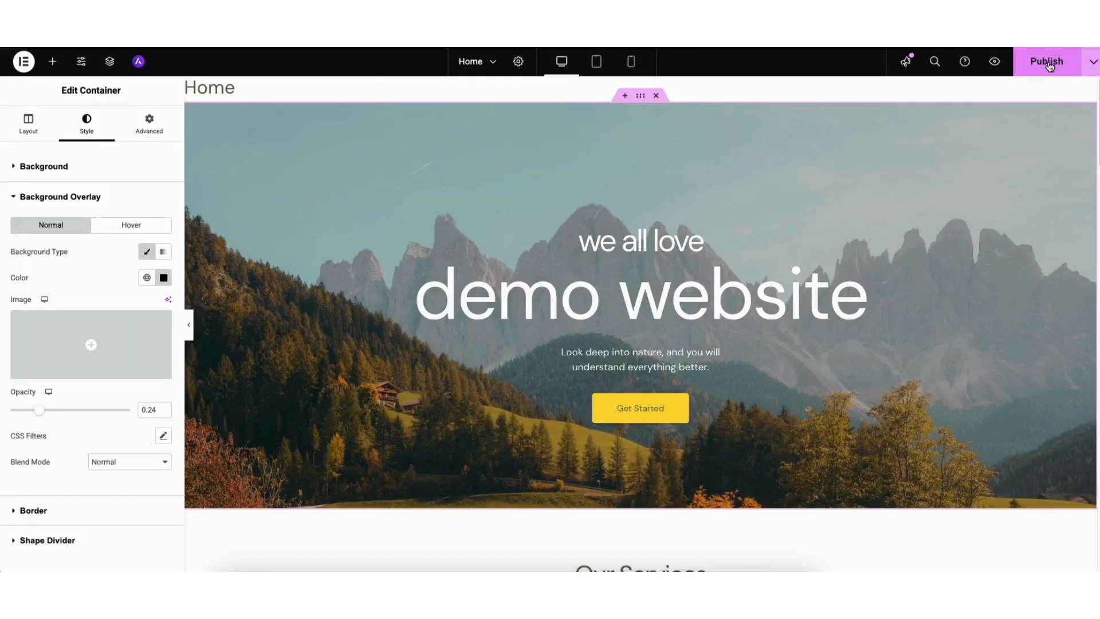
View the page's additional save options and preview it in the tablet and mobile layouts, returning to the desktop layout
{"action": "left_click", "coordinate": [1092, 67]}
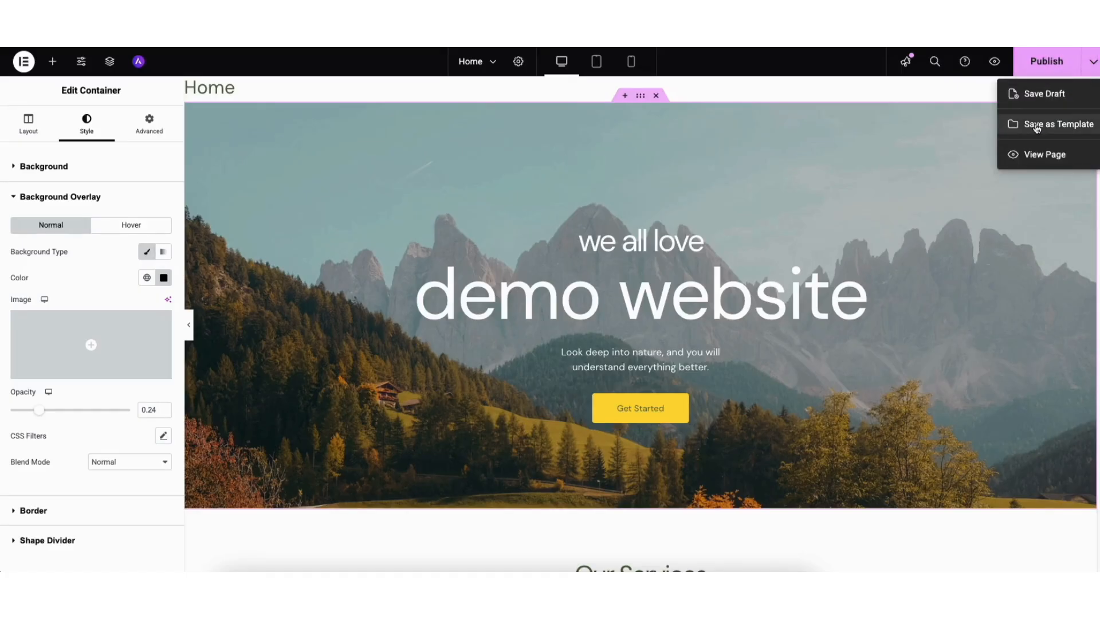
{"action": "left_click", "coordinate": [982, 98]}
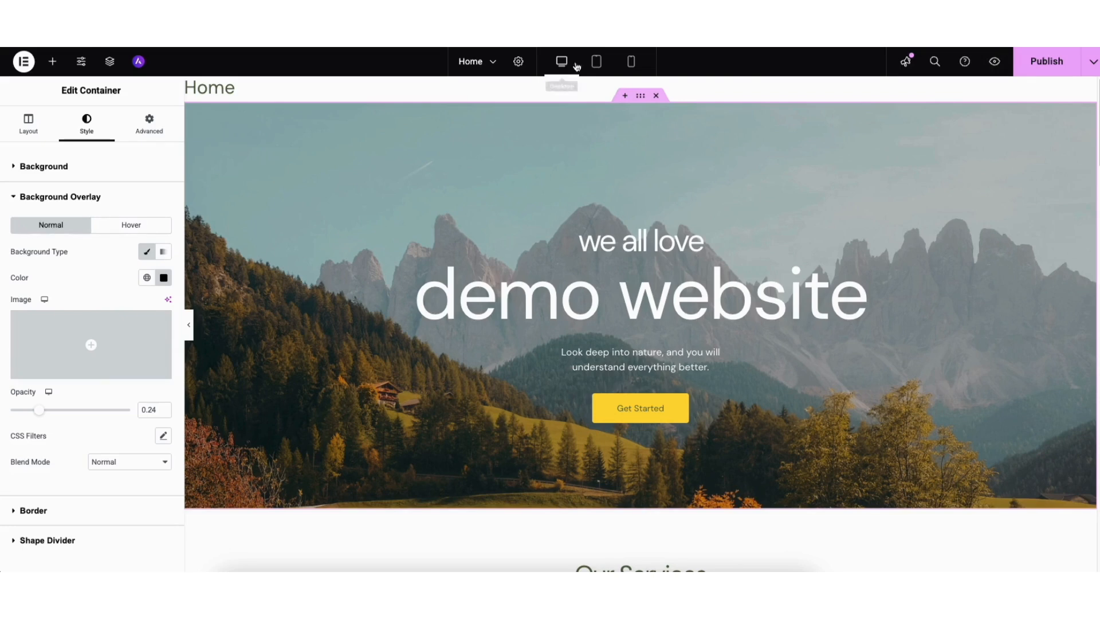
{"action": "left_click", "coordinate": [597, 61]}
{"action": "mouse_move", "coordinate": [878, 158]}
{"action": "left_mouse_down"}
{"action": "mouse_move", "coordinate": [870, 236]}
{"action": "mouse_move", "coordinate": [880, 151]}
{"action": "left_mouse_up"}
{"action": "left_click", "coordinate": [634, 64]}
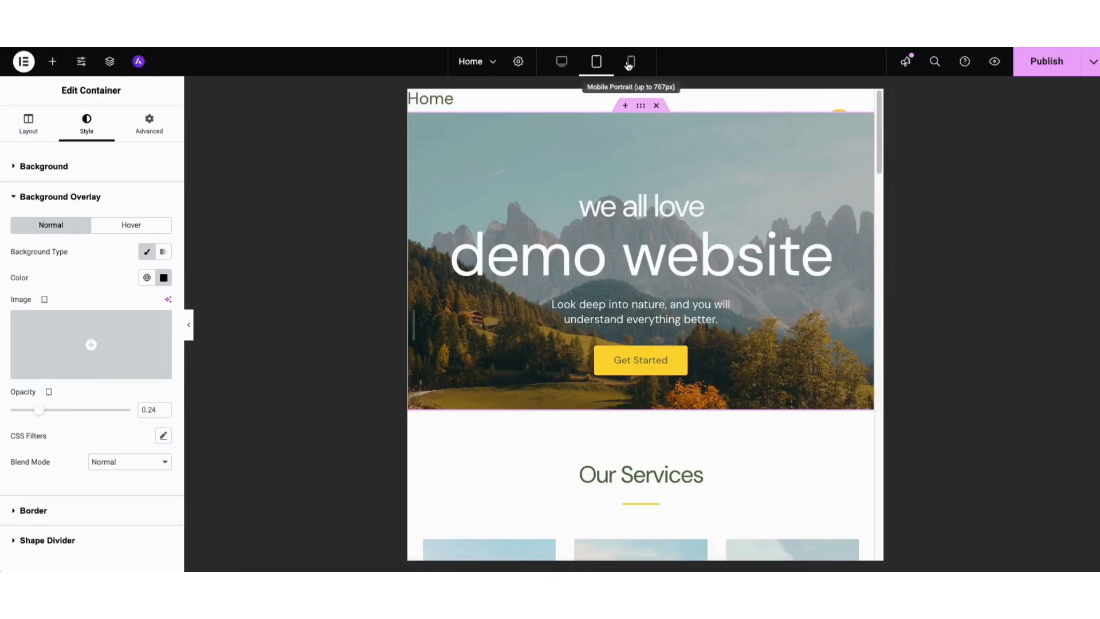
{"action": "left_click_drag", "start_coordinate": [752, 117], "coordinate": [737, 98]}
{"action": "left_click", "coordinate": [561, 60]}
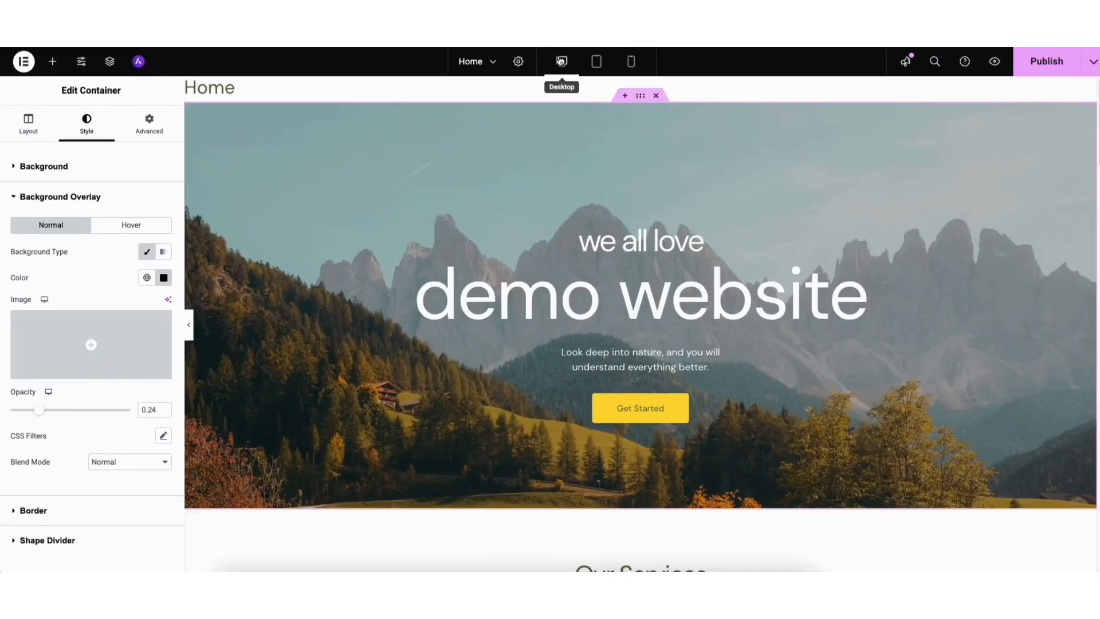
View the page's history of editing actions and its saved revisions
{"action": "left_click", "coordinate": [26, 61]}
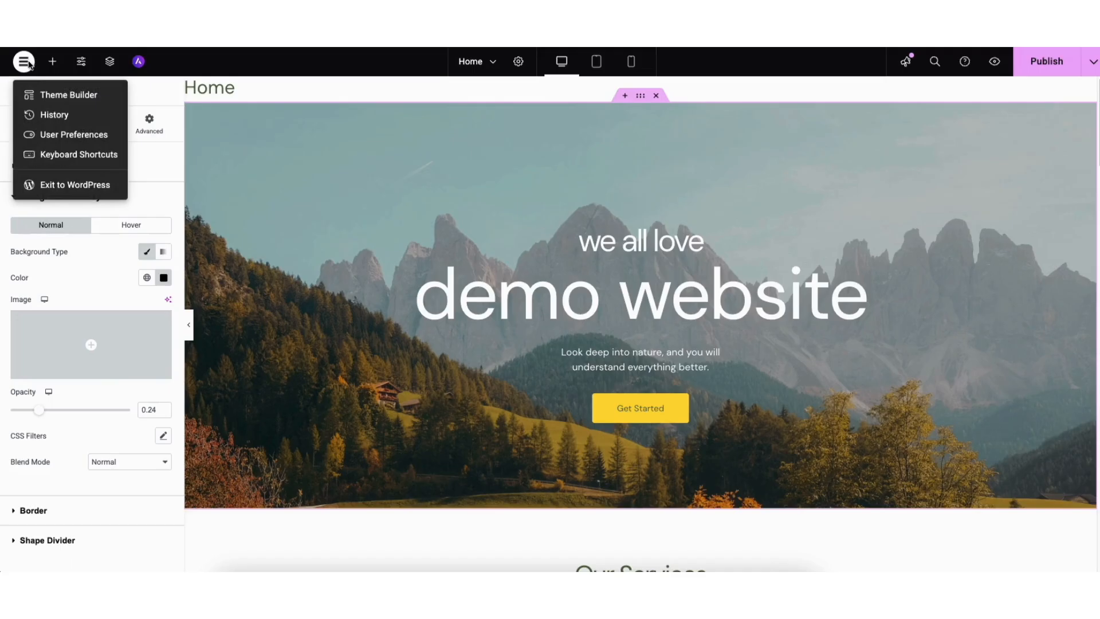
{"action": "left_click", "coordinate": [50, 113]}
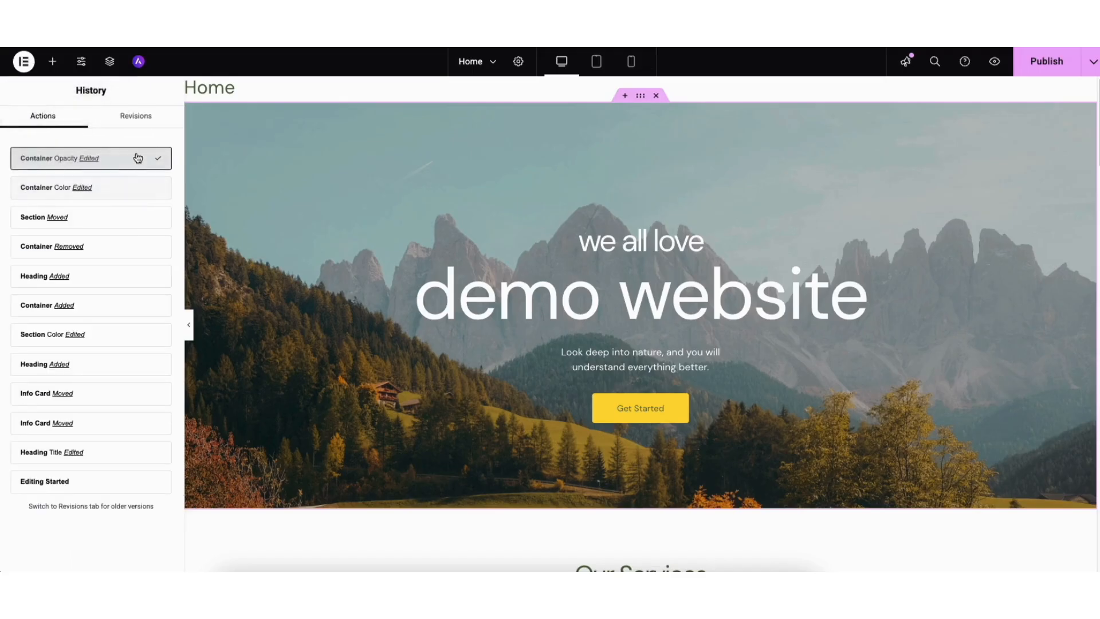
{"action": "left_click", "coordinate": [136, 117]}
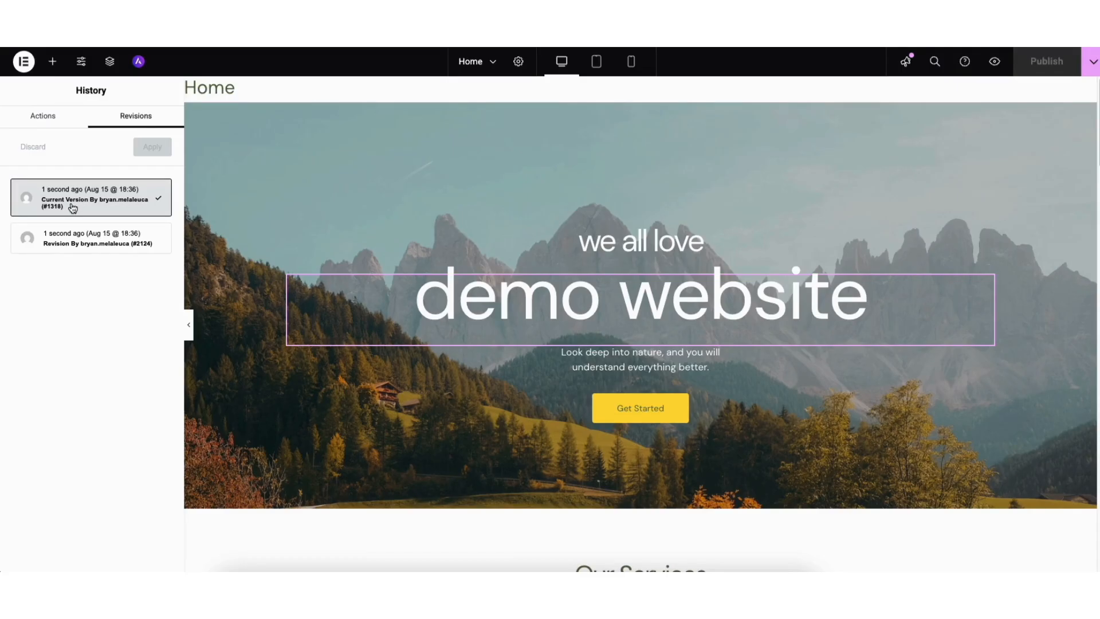
Exit Elementor to WordPress and leave the Home page's block editor for the site admin
{"action": "left_click", "coordinate": [23, 62]}
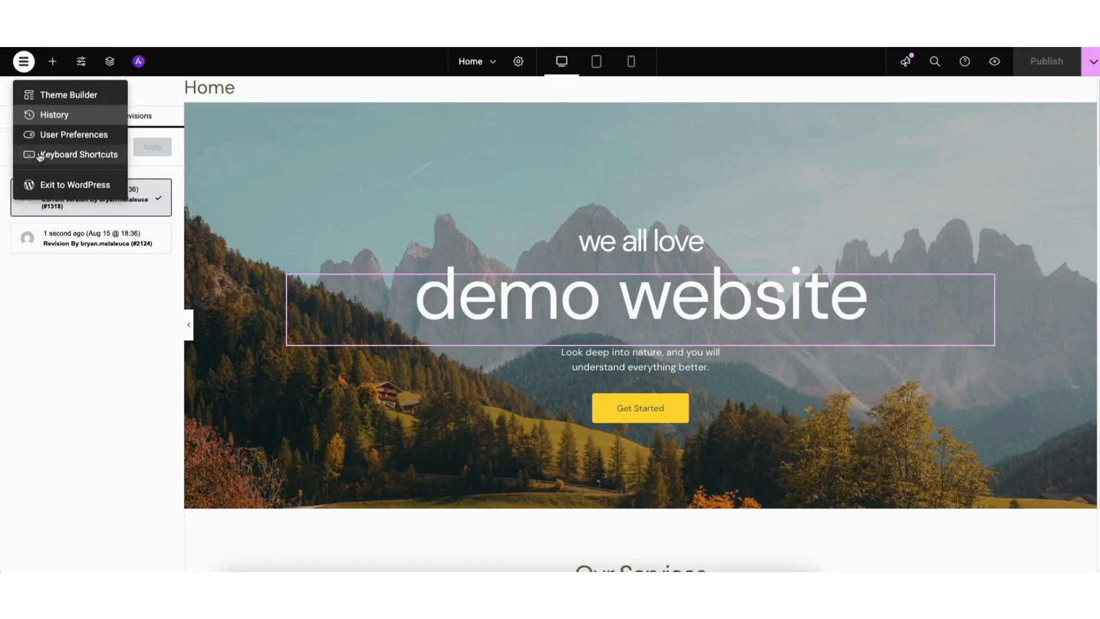
{"action": "left_click", "coordinate": [44, 185]}
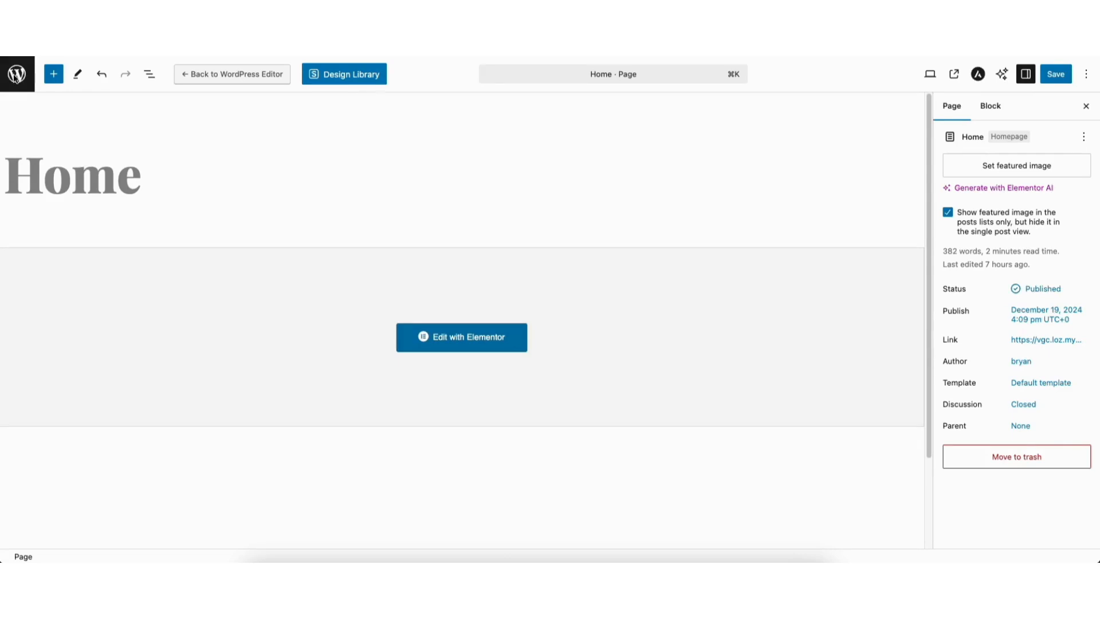
{"action": "left_click", "coordinate": [15, 74]}
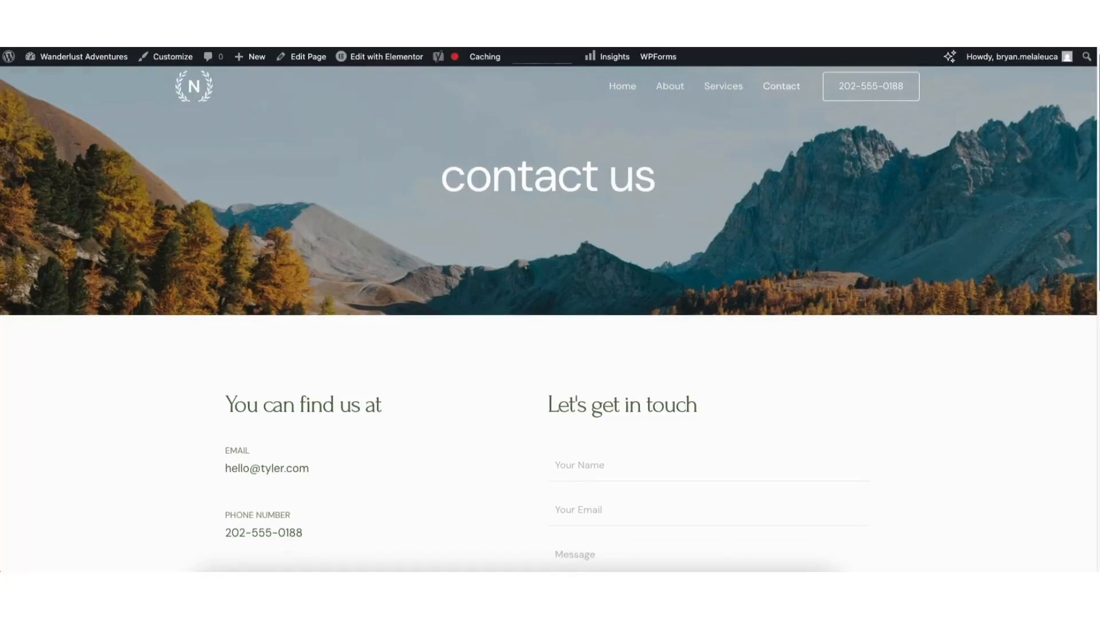
Look over the Contact page's form and open Contact Form for editing in WPForms
{"action": "scroll", "coordinate": [550, 309], "scroll_direction": "down", "scroll_amount": 4}
{"action": "scroll", "coordinate": [618, 271], "scroll_direction": "down", "scroll_amount": 1}
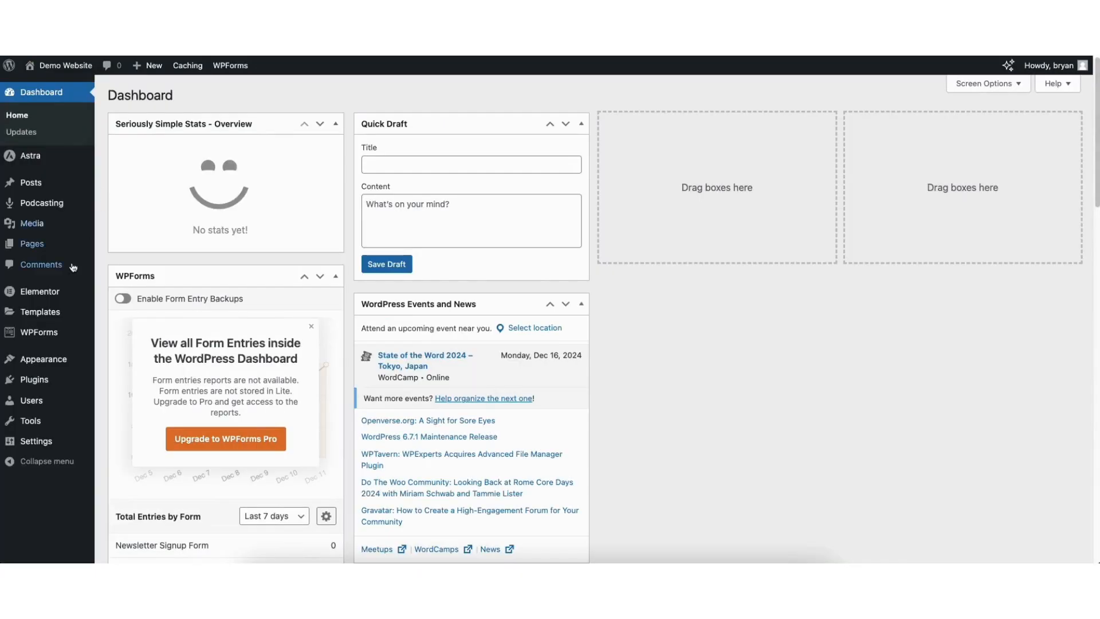
{"action": "mouse_move", "coordinate": [31, 334]}
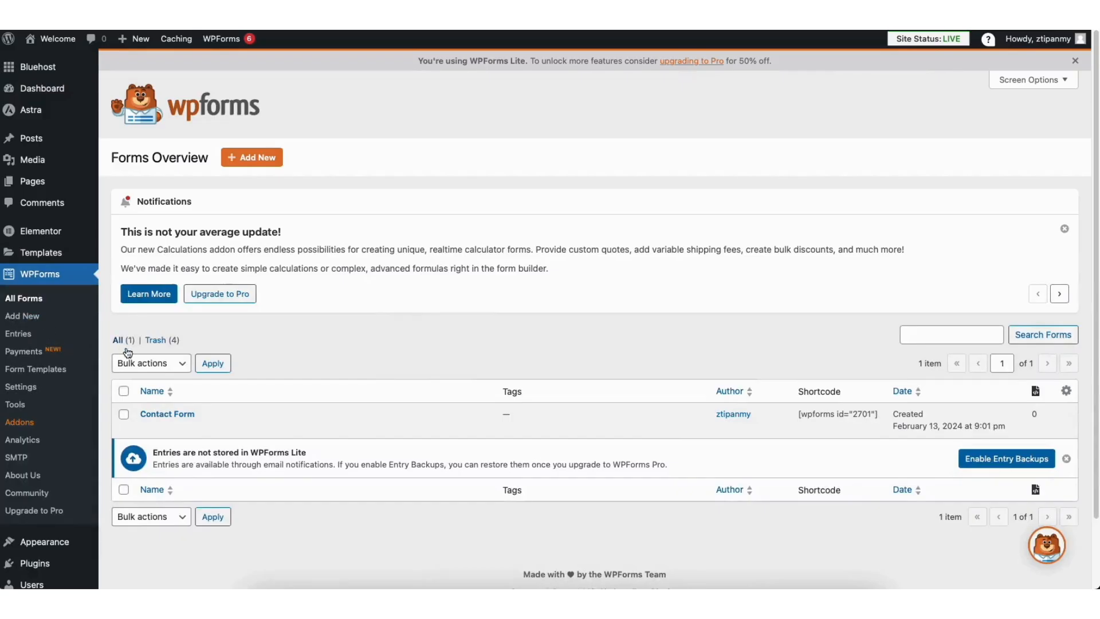
{"action": "mouse_move", "coordinate": [156, 419]}
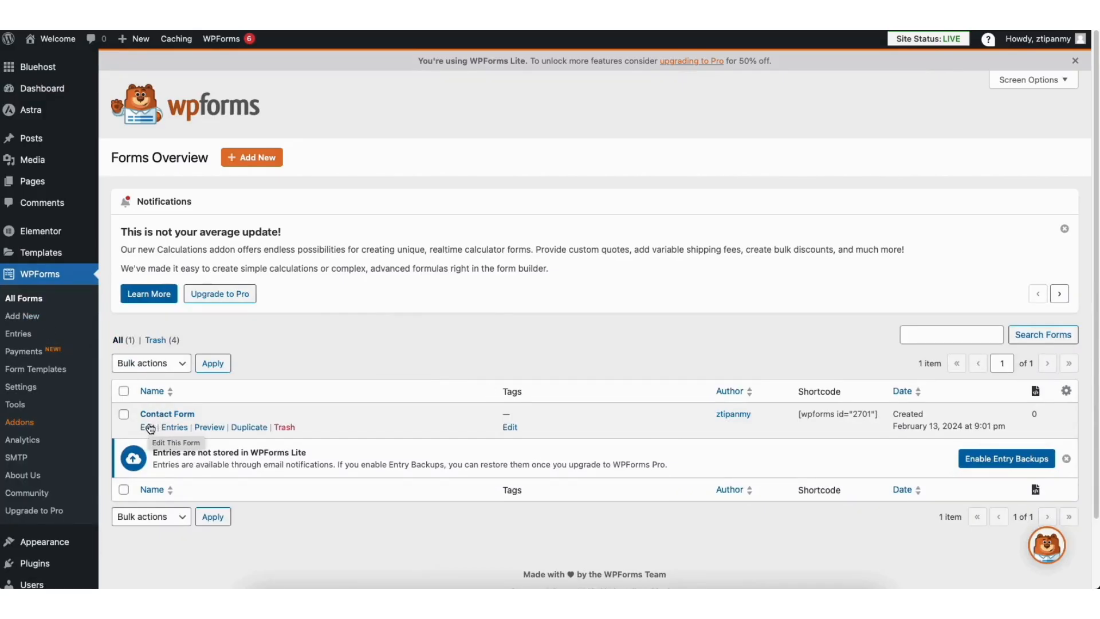
{"action": "left_click", "coordinate": [152, 427]}
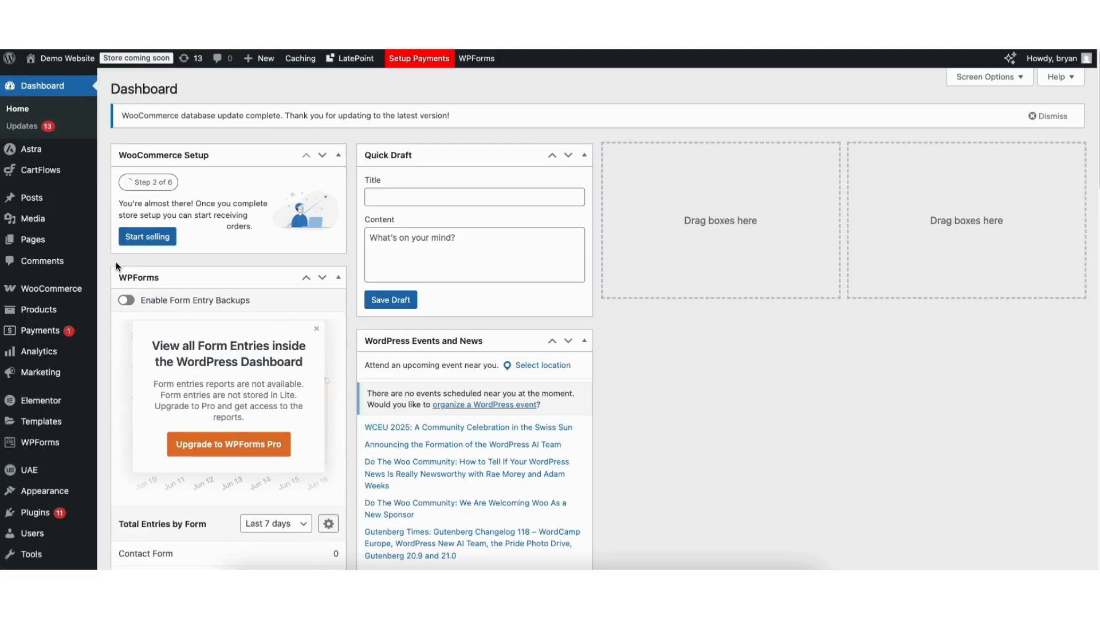
Add the About page to the Main Menu and place the new item between Services and Contact
{"action": "mouse_move", "coordinate": [34, 496]}
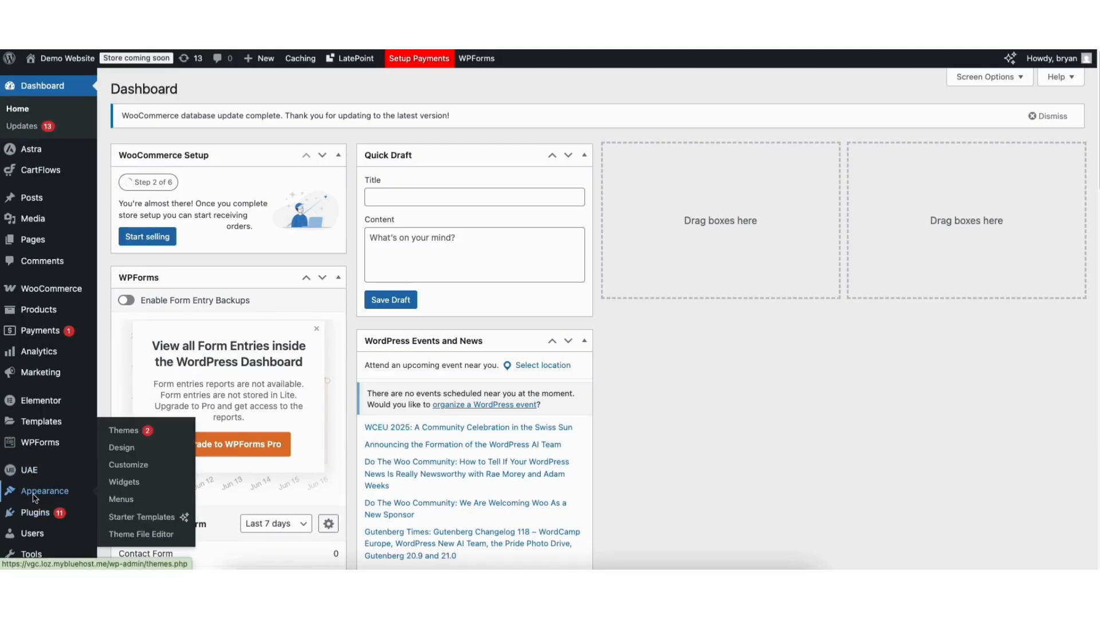
{"action": "left_click", "coordinate": [123, 499]}
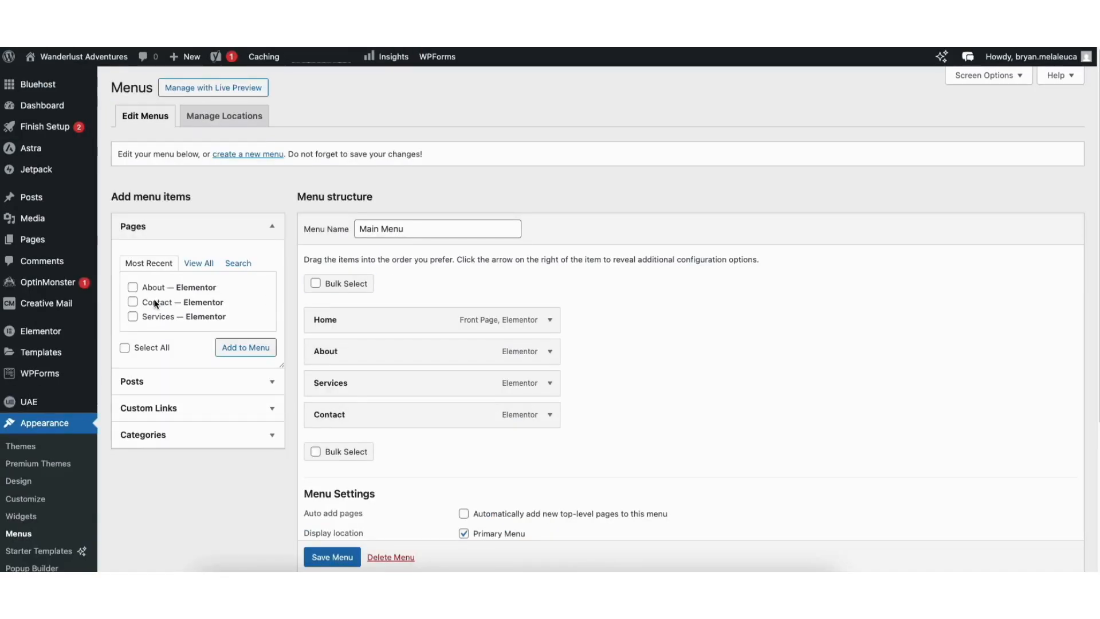
{"action": "left_click", "coordinate": [132, 287]}
{"action": "left_click", "coordinate": [226, 347]}
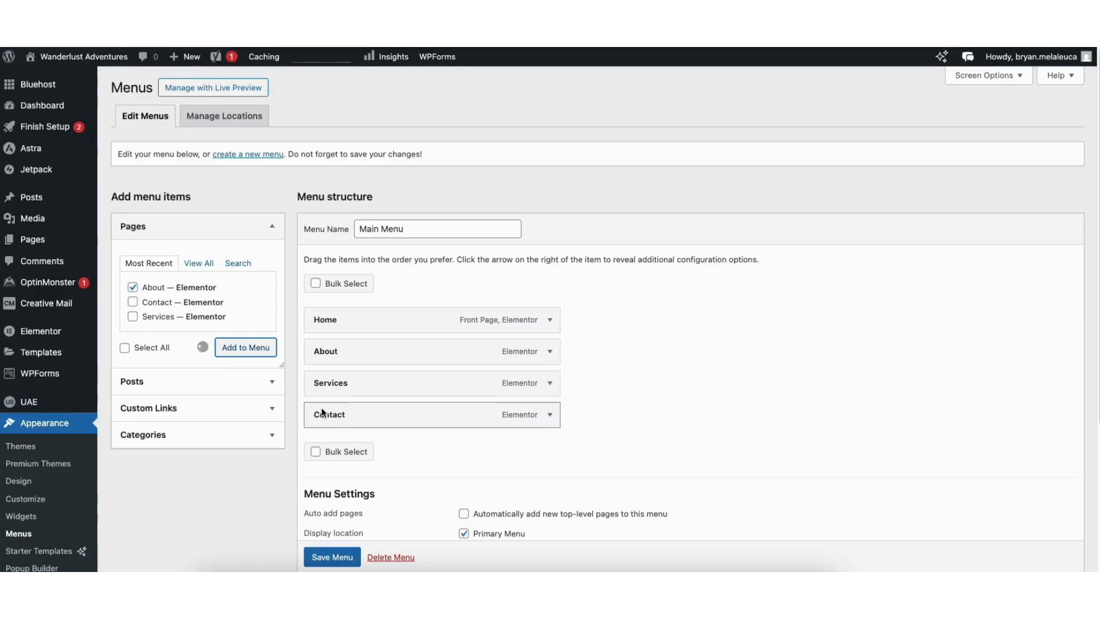
{"action": "left_click_drag", "start_coordinate": [327, 447], "coordinate": [336, 413]}
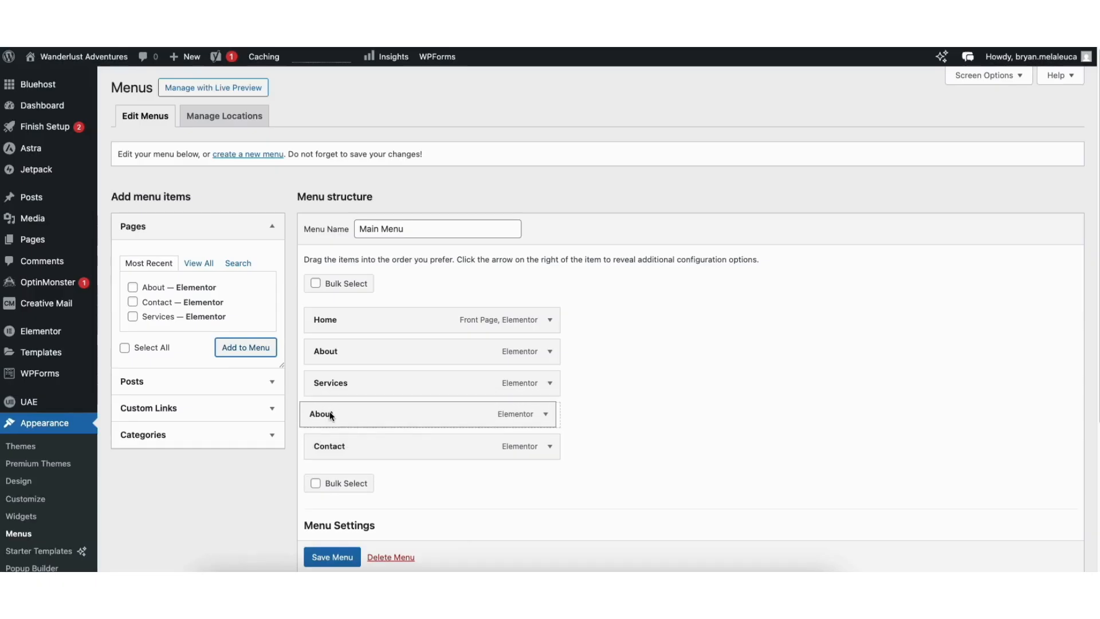
Examine the added About menu item's label, order and removal options, and the menu's display location settings
{"action": "left_click", "coordinate": [548, 414]}
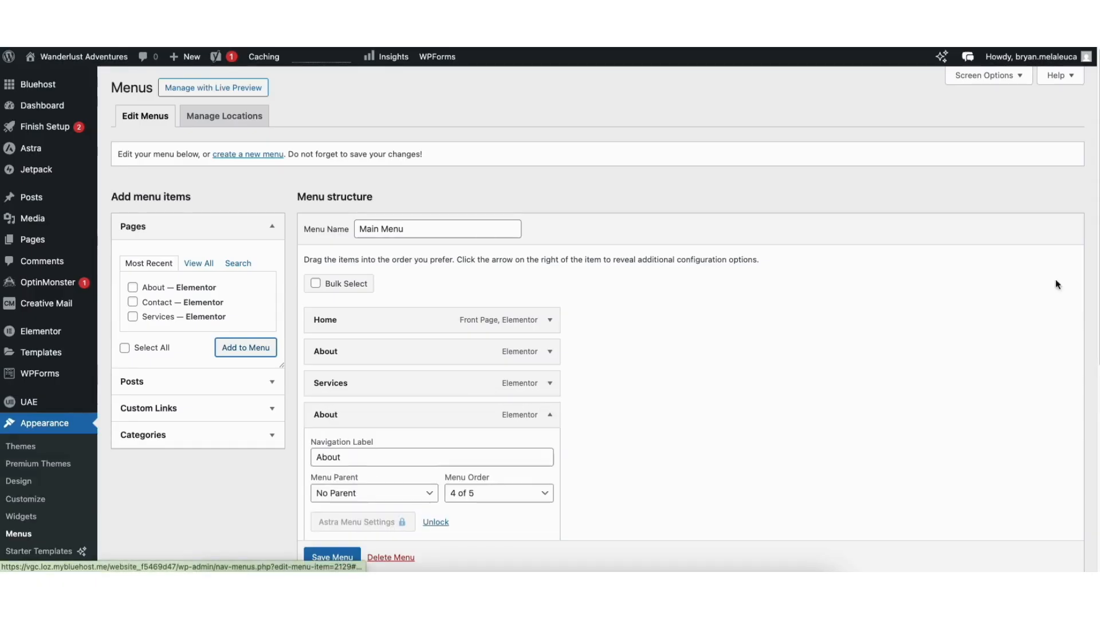
{"action": "scroll", "coordinate": [1092, 299], "scroll_direction": "down", "scroll_amount": 2}
{"action": "scroll", "coordinate": [1091, 300], "scroll_direction": "down", "scroll_amount": 1}
{"action": "left_click", "coordinate": [317, 278]}
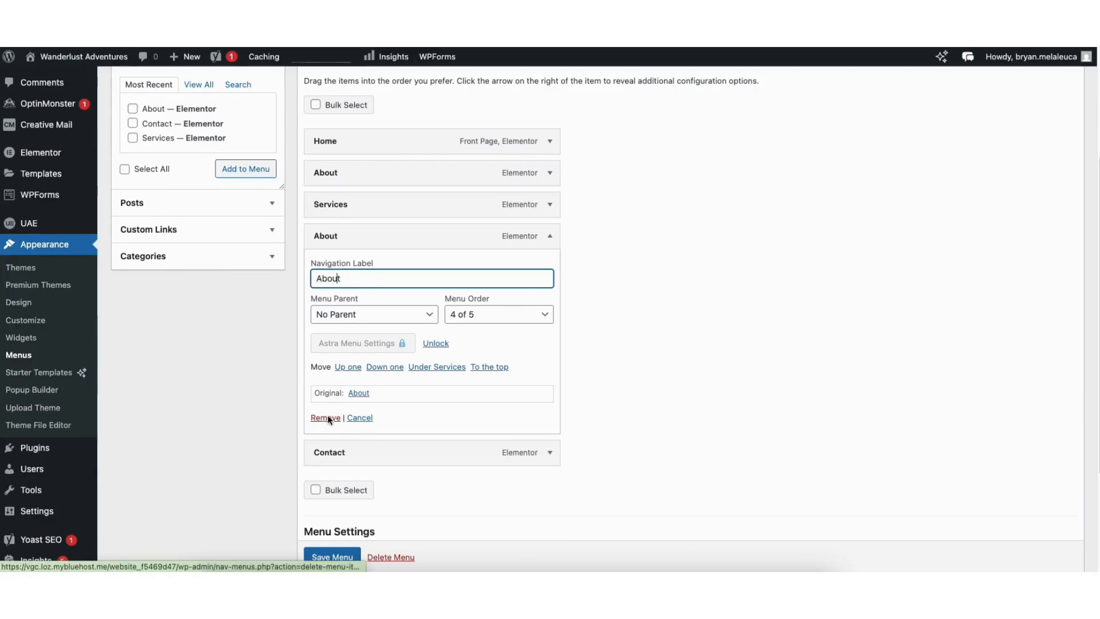
{"action": "left_click", "coordinate": [548, 239]}
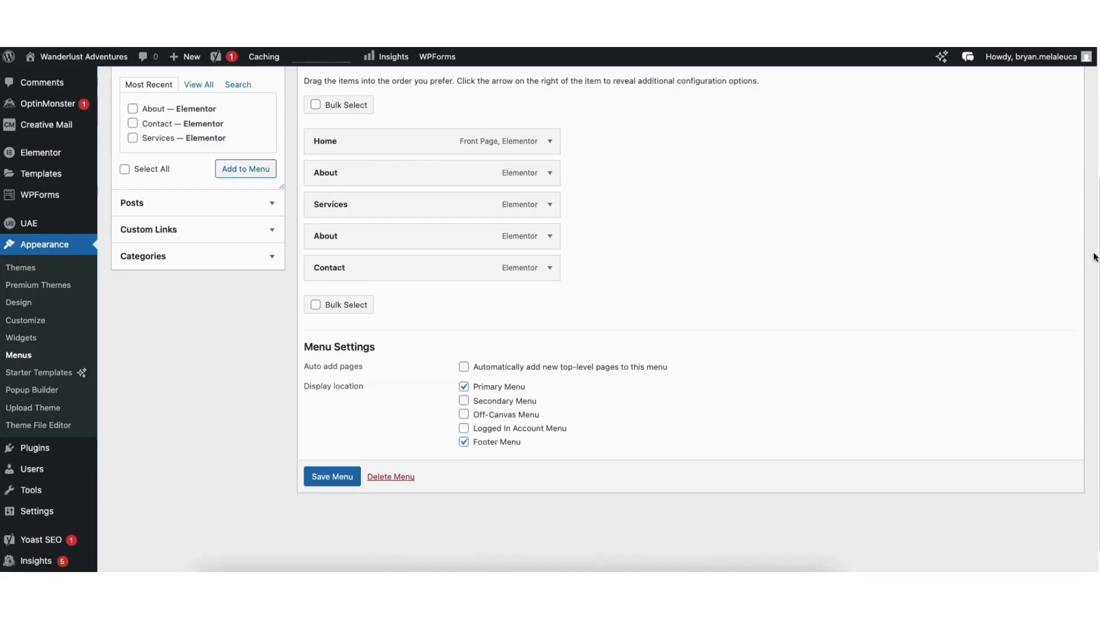
{"action": "scroll", "coordinate": [523, 149], "scroll_direction": "up", "scroll_amount": 3}
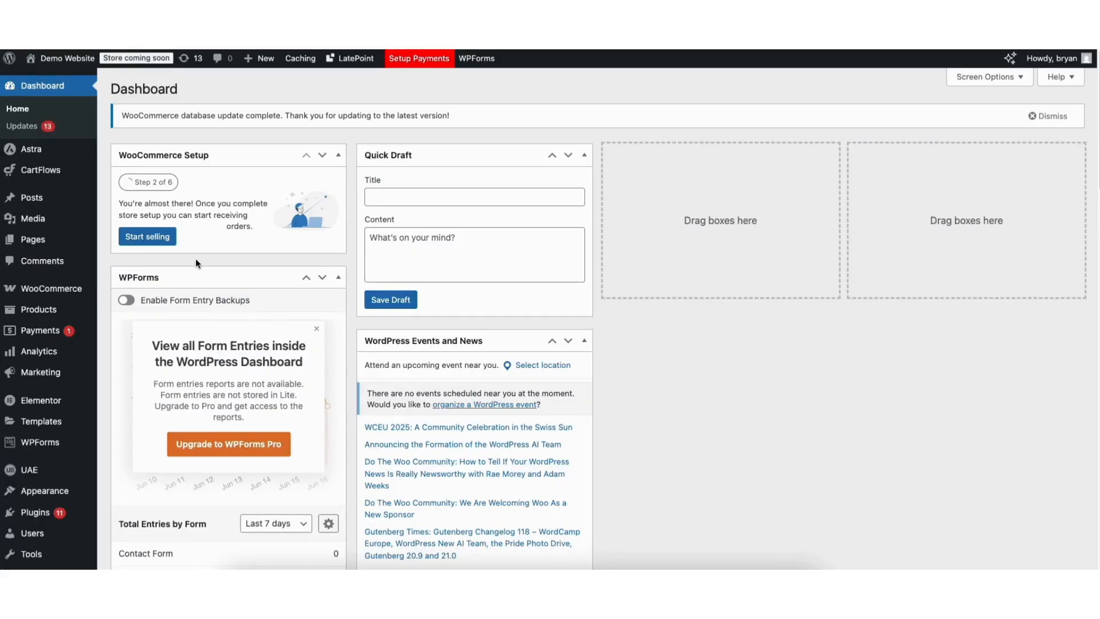
Open the footer's Copyright element in the theme customizer and view its editable text
{"action": "mouse_move", "coordinate": [33, 493]}
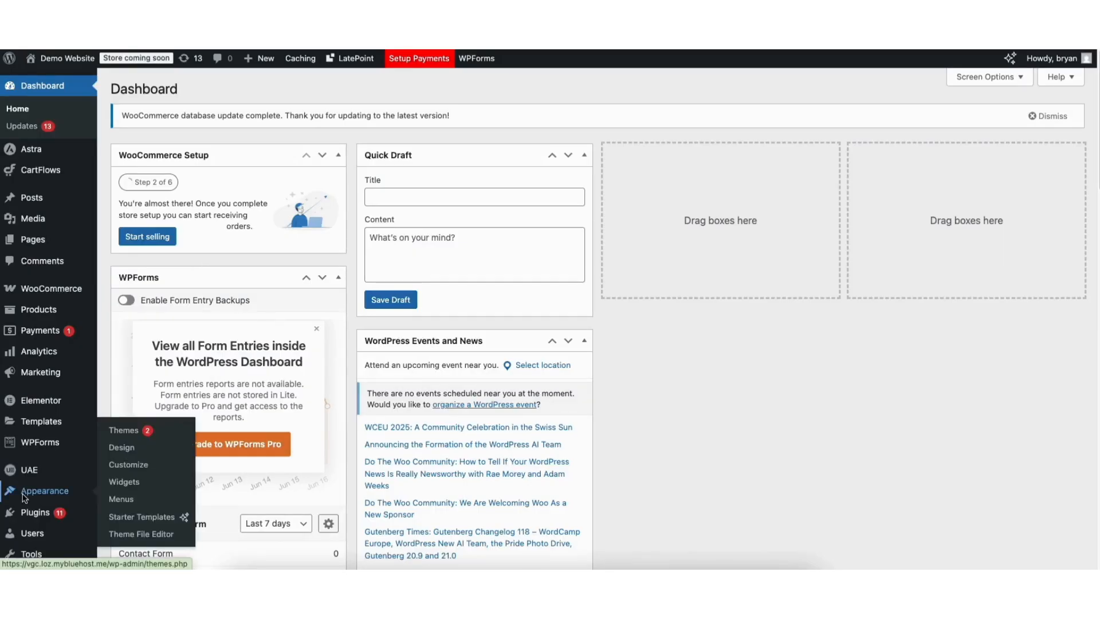
{"action": "left_click", "coordinate": [130, 466]}
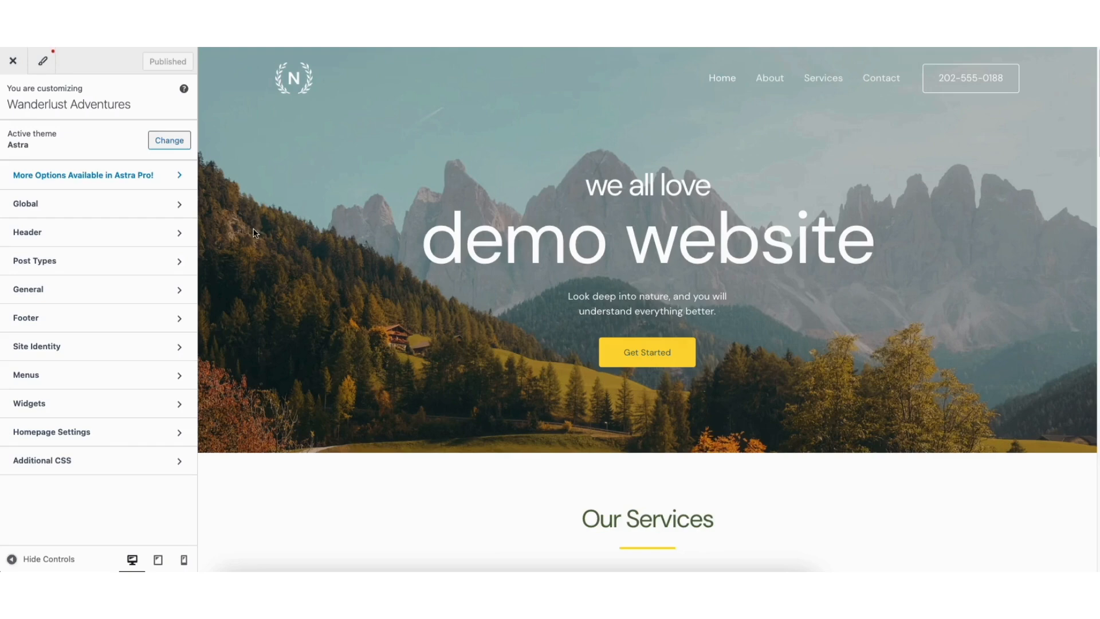
{"action": "left_click", "coordinate": [53, 321]}
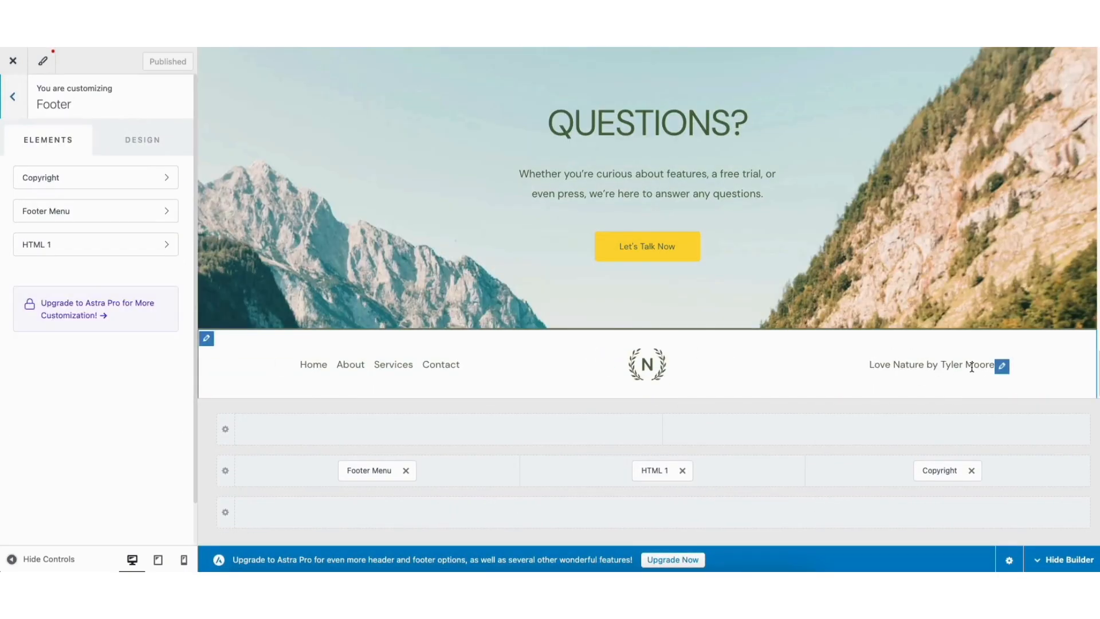
{"action": "left_click", "coordinate": [1002, 365]}
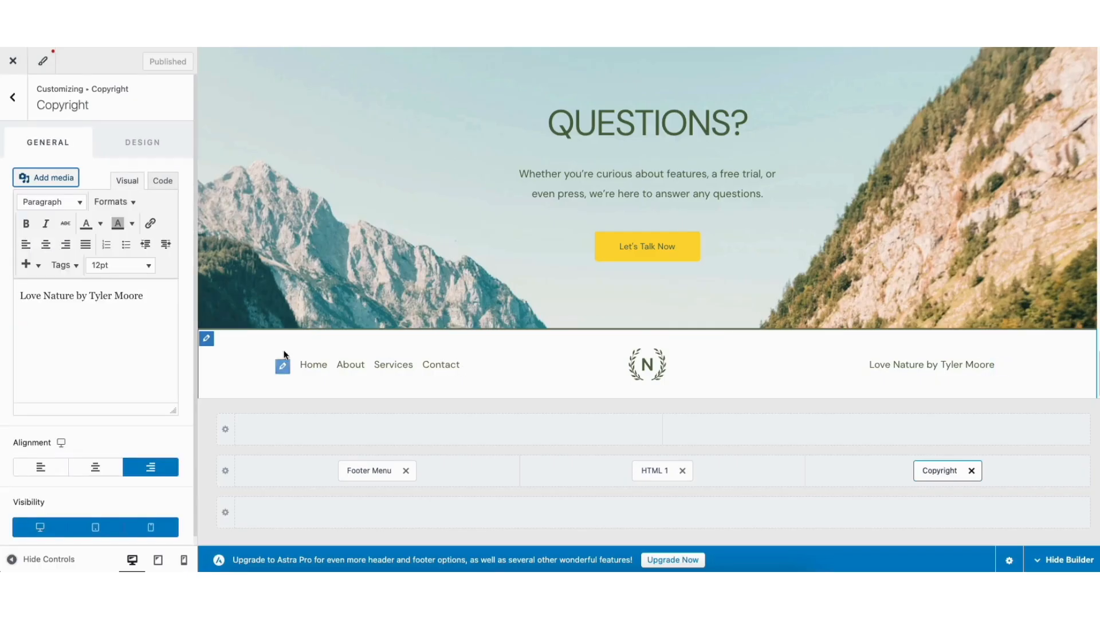
{"action": "left_click_drag", "start_coordinate": [19, 295], "coordinate": [209, 290]}
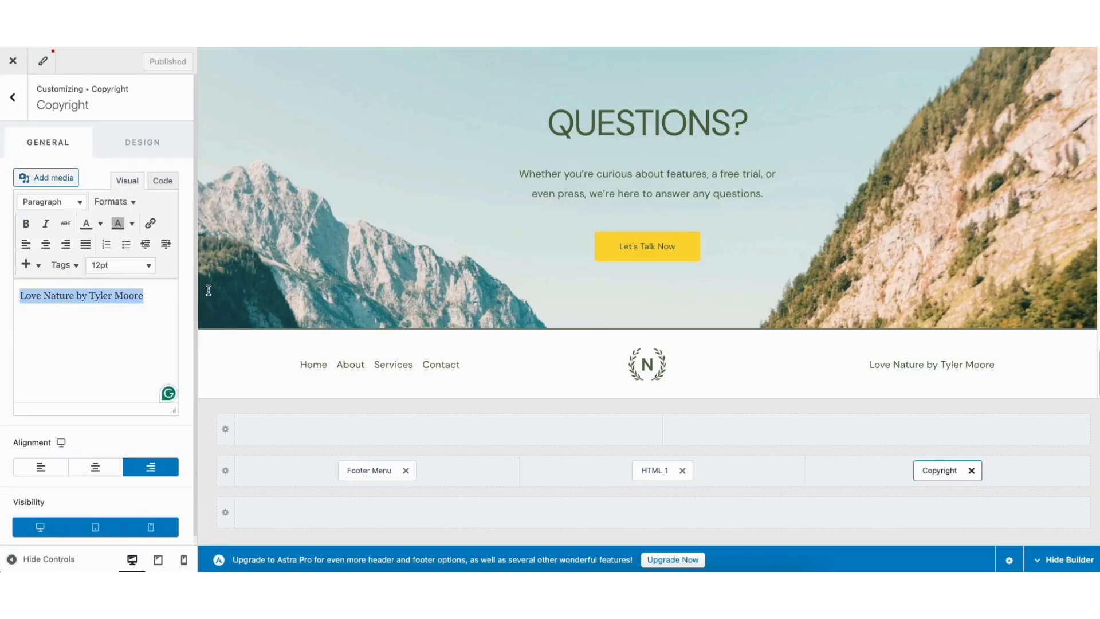
{"action": "left_click", "coordinate": [115, 298]}
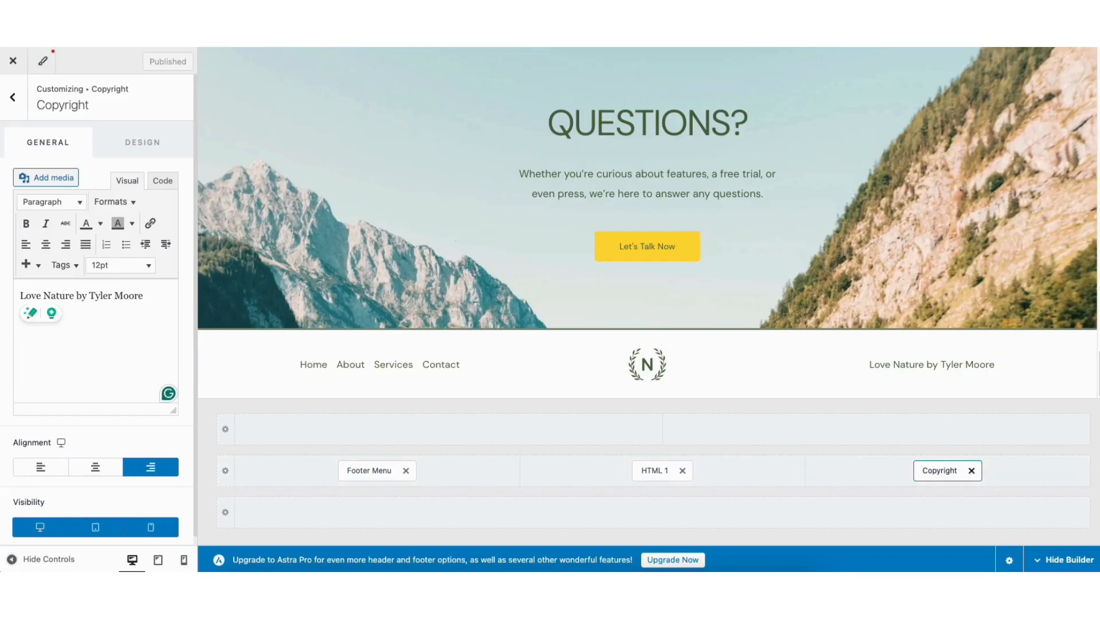
Open the header's phone button settings to view its text, and remove the button from the header layout
{"action": "left_click_drag", "start_coordinate": [1099, 372], "coordinate": [1099, 70]}
{"action": "mouse_move", "coordinate": [942, 81]}
{"action": "left_click", "coordinate": [931, 67]}
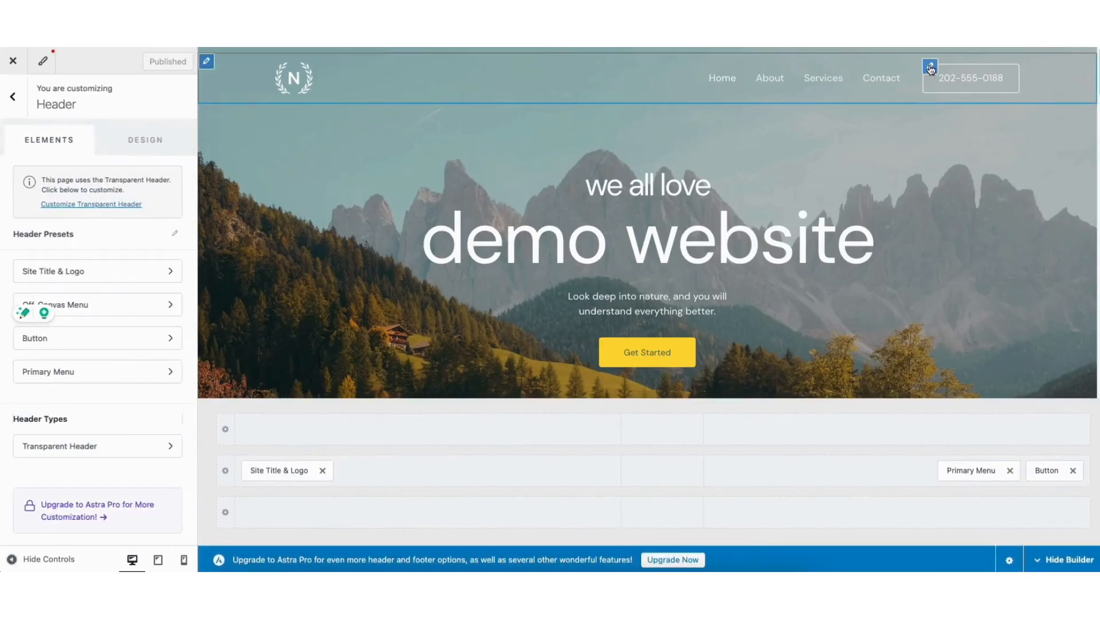
{"action": "left_click_drag", "start_coordinate": [19, 199], "coordinate": [98, 198]}
{"action": "left_click", "coordinate": [93, 216]}
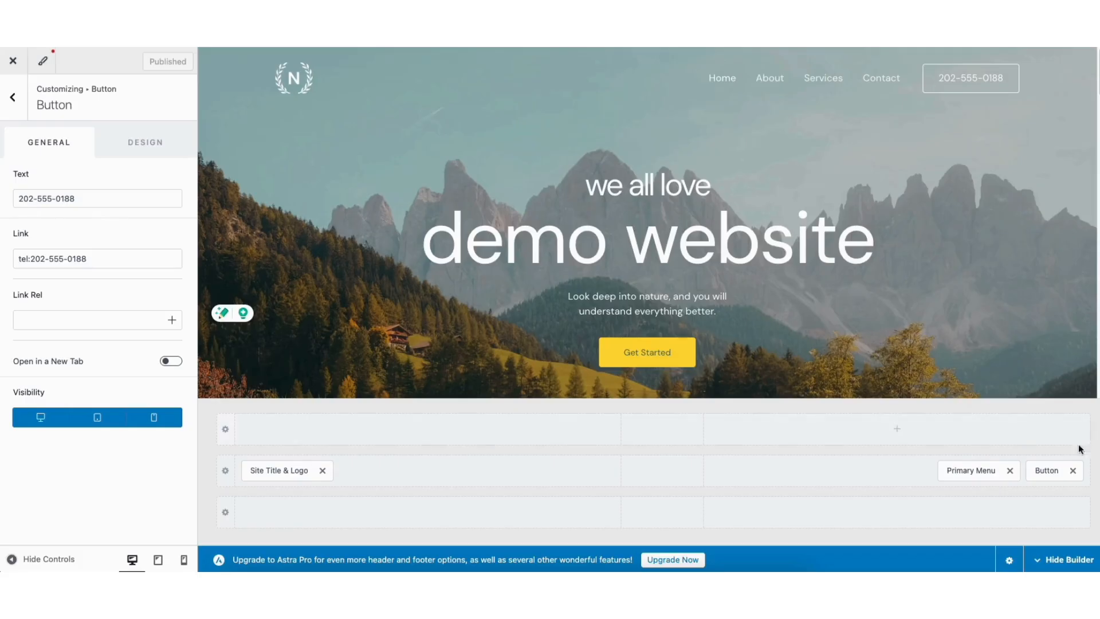
{"action": "left_click", "coordinate": [1073, 471]}
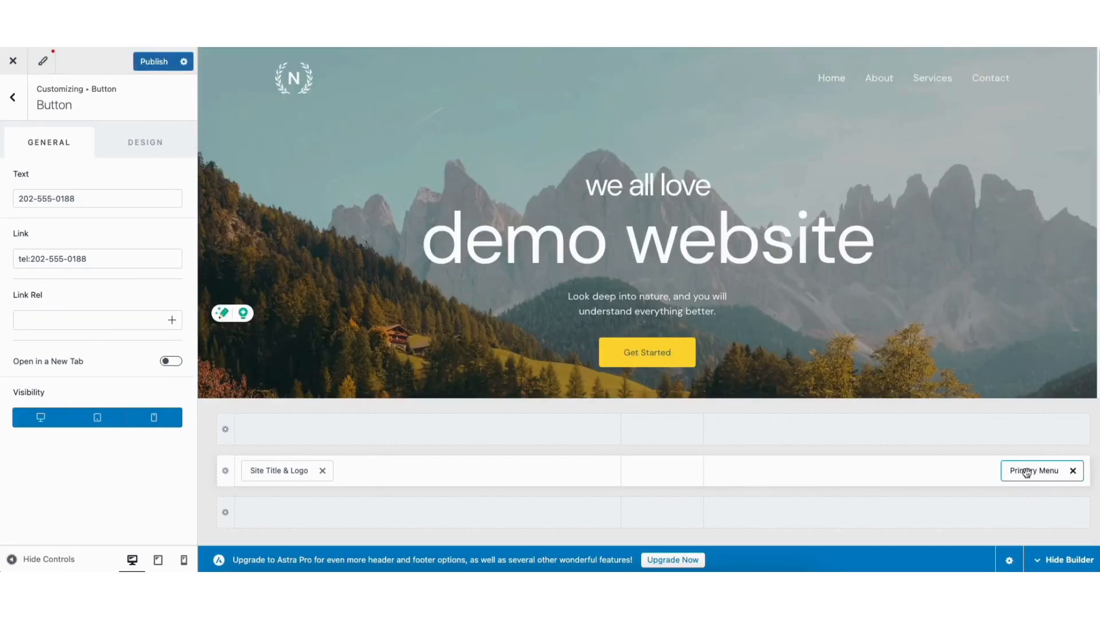
{"action": "mouse_move", "coordinate": [1018, 473]}
{"action": "left_mouse_down"}
{"action": "mouse_move", "coordinate": [657, 474]}
{"action": "mouse_move", "coordinate": [1004, 470]}
{"action": "left_mouse_up"}
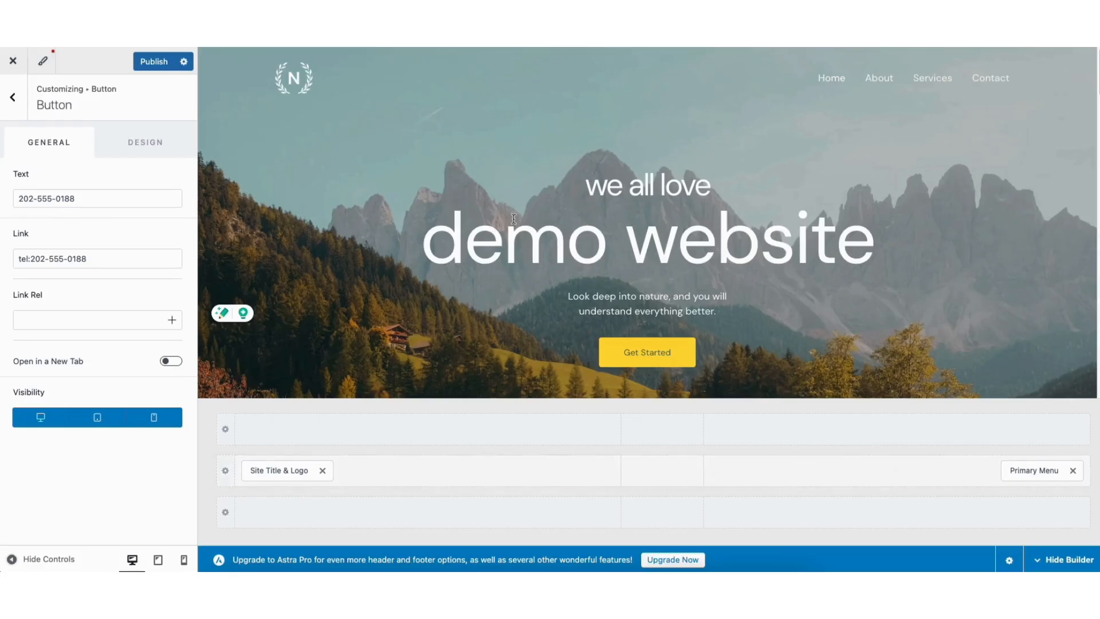
Open the logo settings of the transparent header to view its image and width options, and return to the main customizer
{"action": "left_click", "coordinate": [281, 80]}
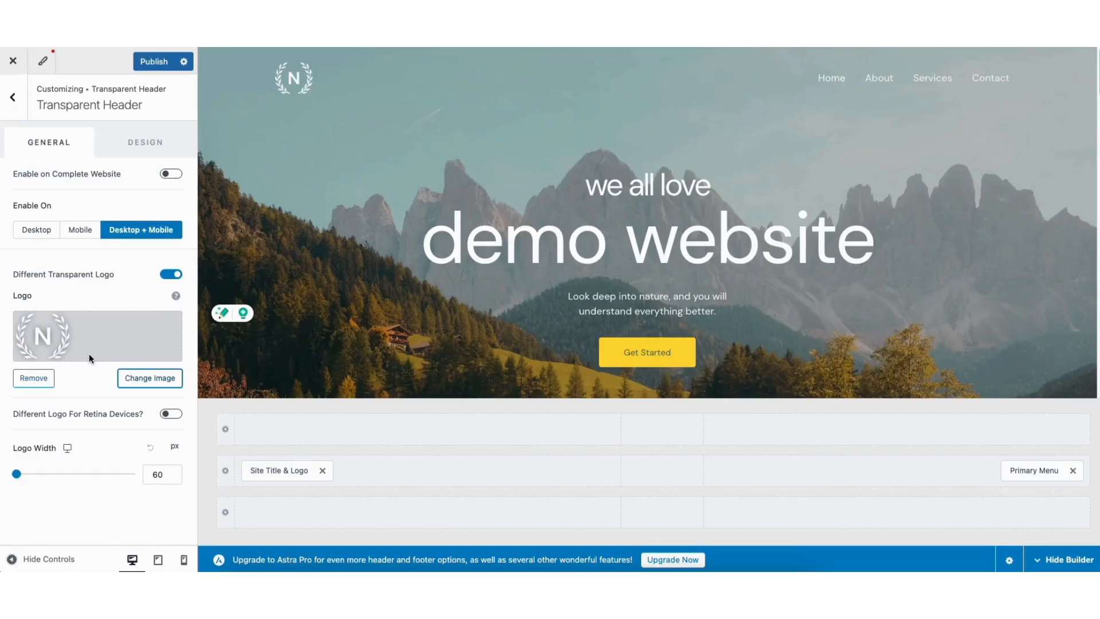
{"action": "left_click", "coordinate": [17, 99]}
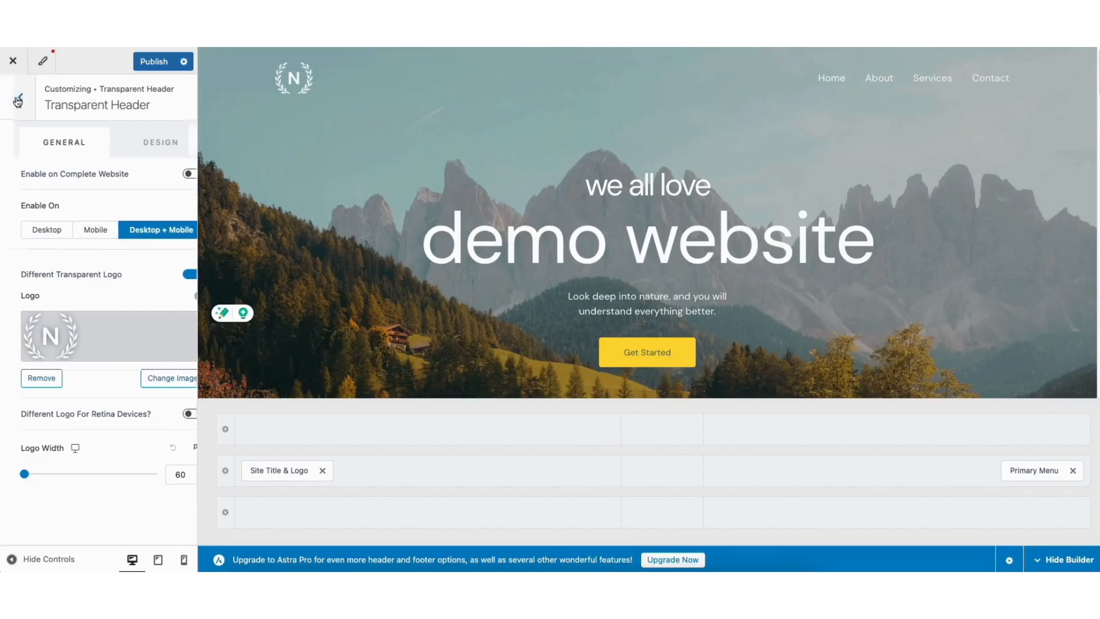
{"action": "left_click", "coordinate": [16, 99]}
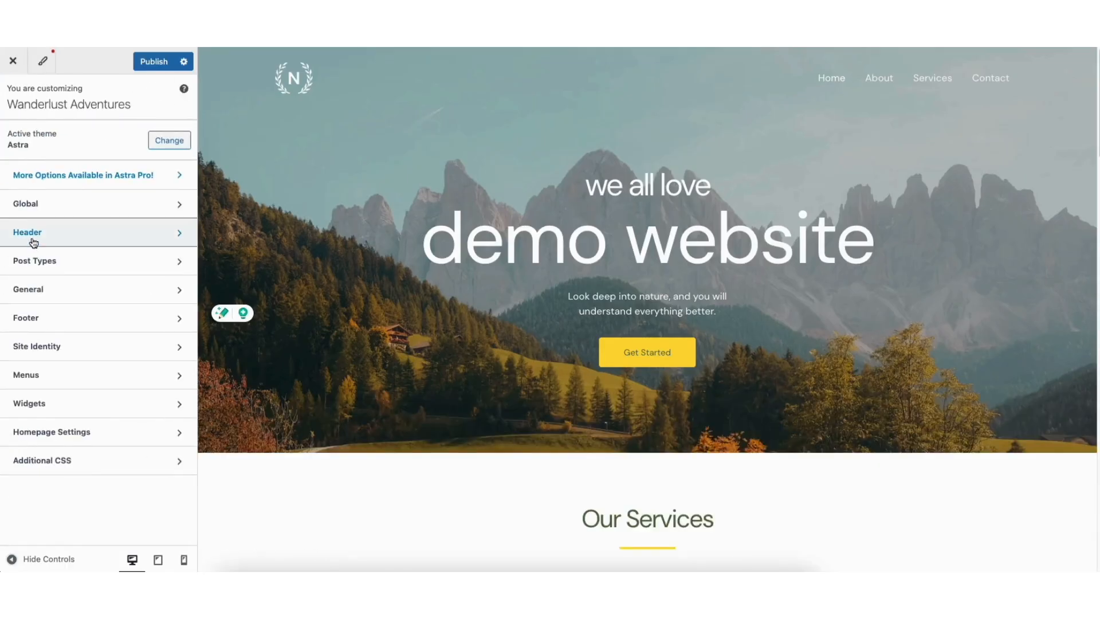
Open the Site Identity title and logo settings and examine the logo, site title, tagline and visibility options
{"action": "left_click", "coordinate": [38, 347]}
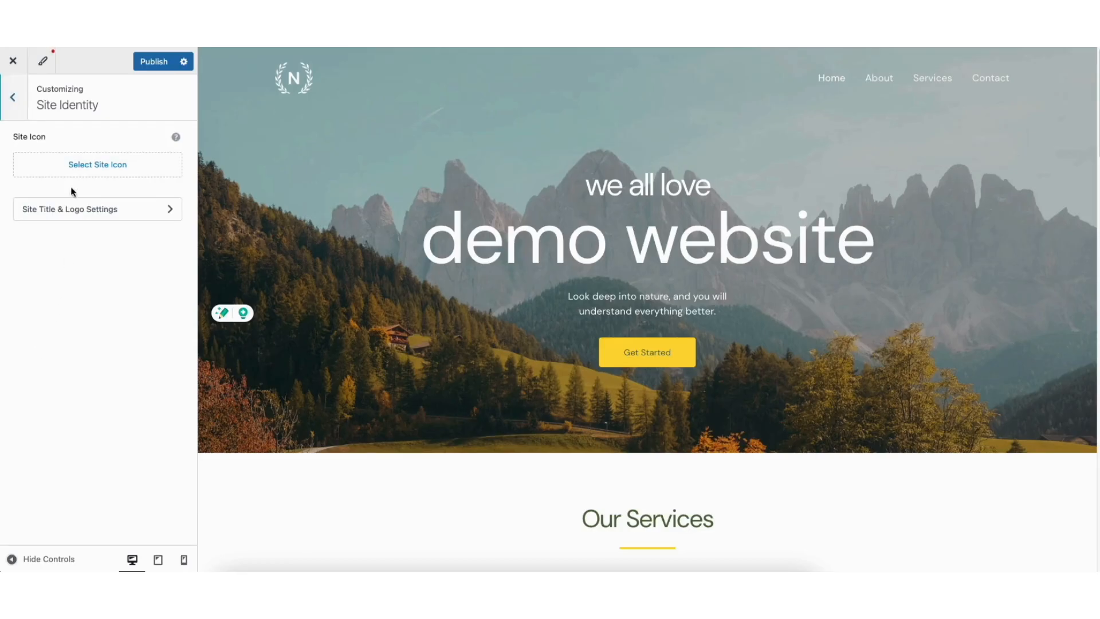
{"action": "left_click", "coordinate": [70, 211]}
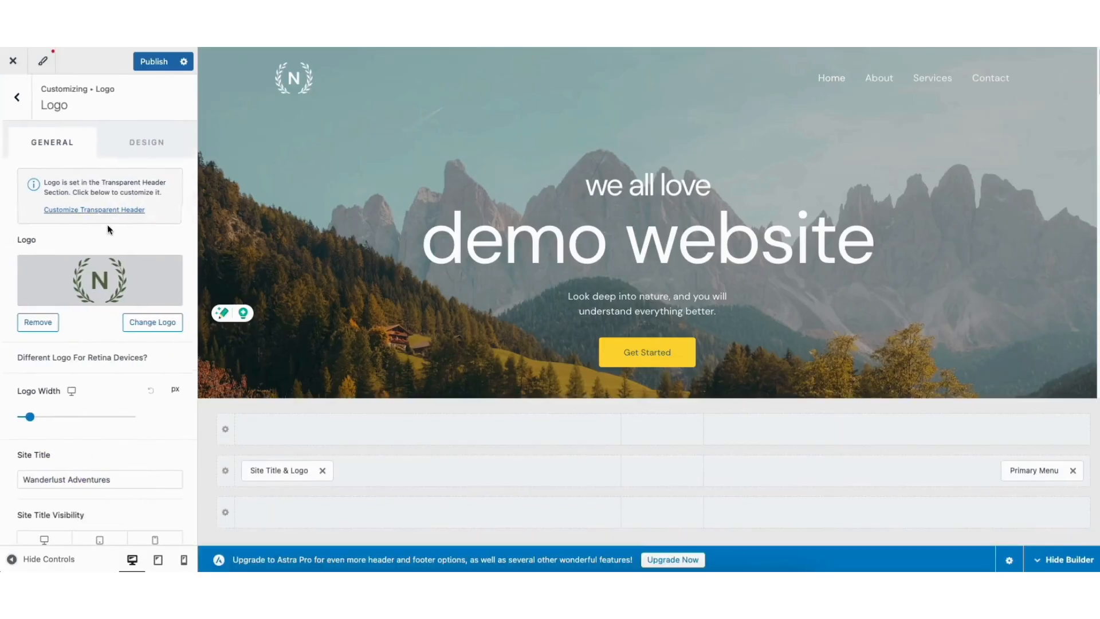
{"action": "scroll", "coordinate": [194, 223], "scroll_direction": "down", "scroll_amount": 5}
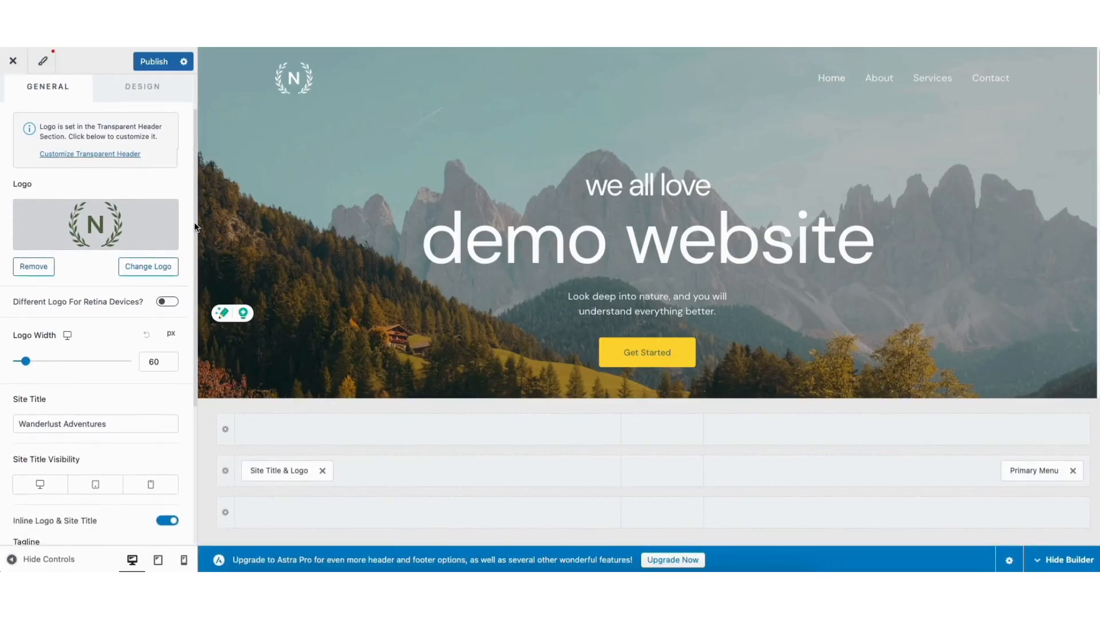
{"action": "left_click", "coordinate": [69, 250]}
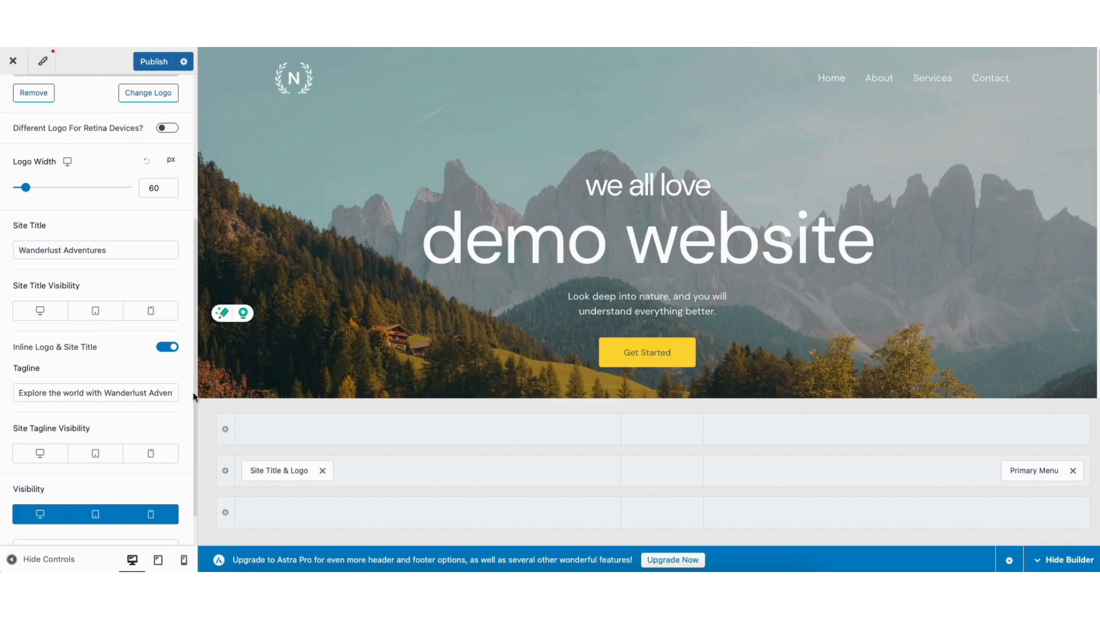
{"action": "scroll", "coordinate": [190, 265], "scroll_direction": "up", "scroll_amount": 5}
{"action": "left_click", "coordinate": [15, 97]}
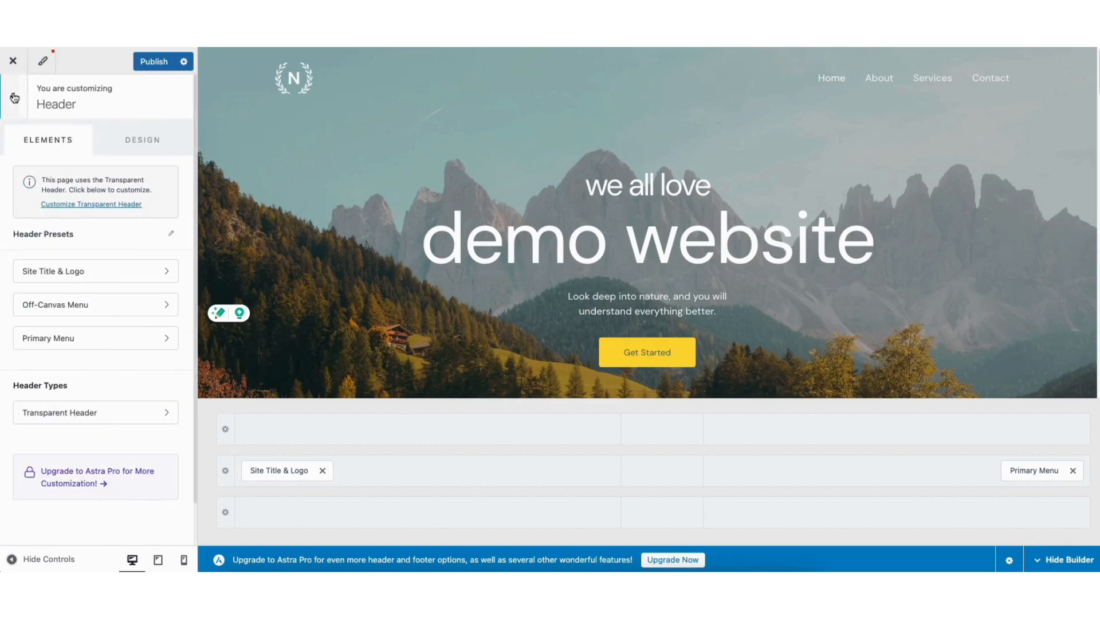
{"action": "left_click", "coordinate": [14, 97]}
Examine the theme's global typography presets and fonts, and its global color palettes and theme colors
{"action": "left_click", "coordinate": [50, 213]}
{"action": "left_click", "coordinate": [50, 137]}
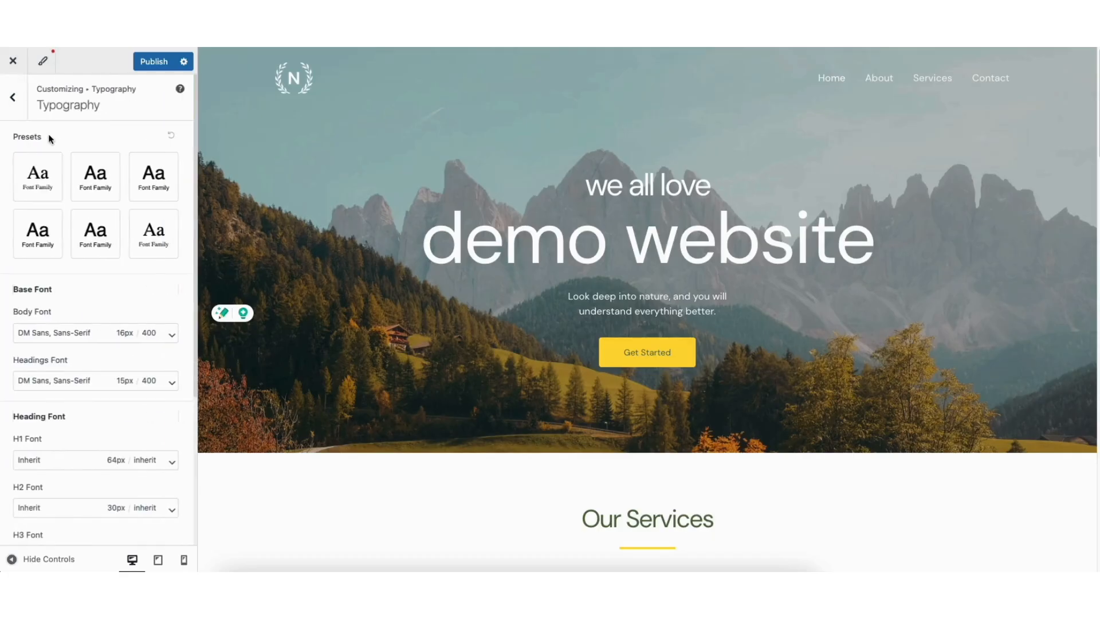
{"action": "left_click", "coordinate": [20, 104]}
{"action": "left_click", "coordinate": [44, 167]}
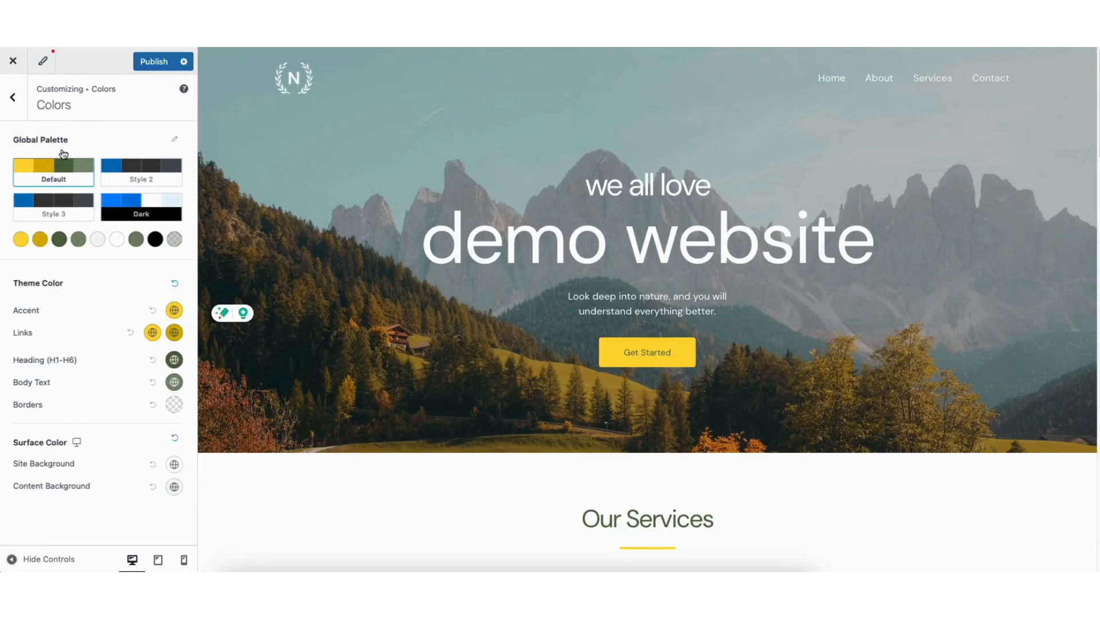
{"action": "left_click", "coordinate": [12, 96]}
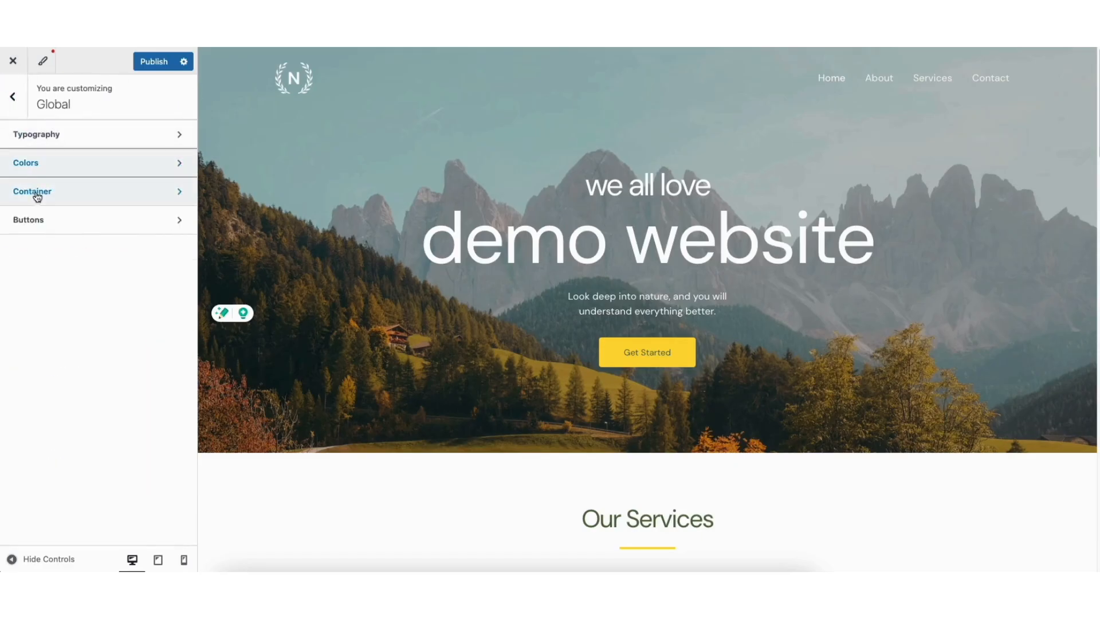
{"action": "left_click", "coordinate": [56, 208]}
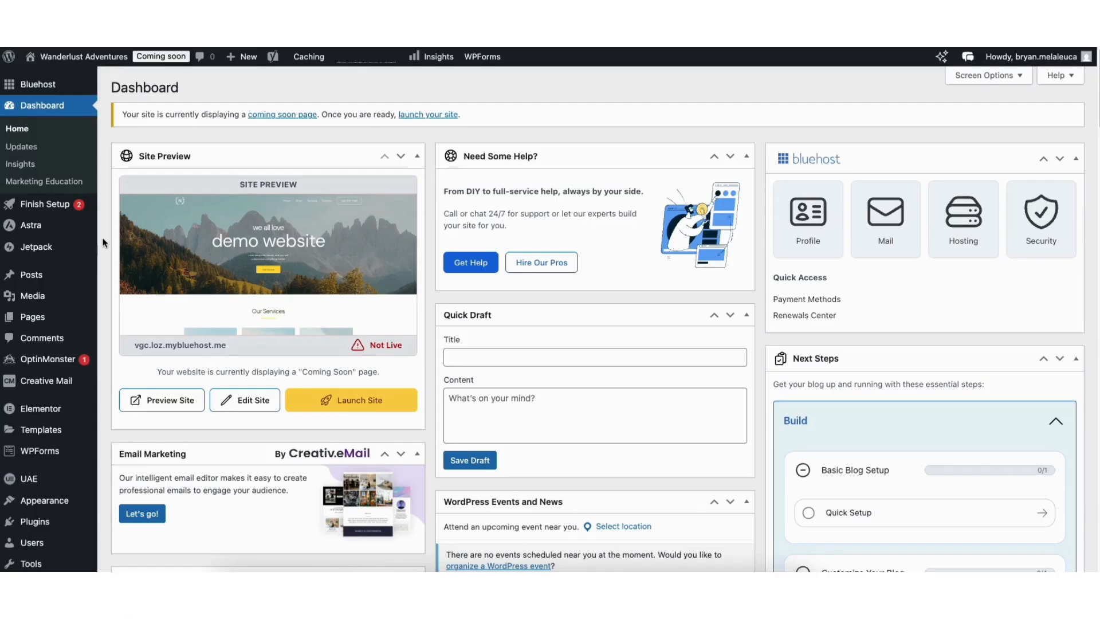
Turn off the Coming Soon page in the Bluehost settings to launch the site, and view the live homepage
{"action": "mouse_move", "coordinate": [32, 89]}
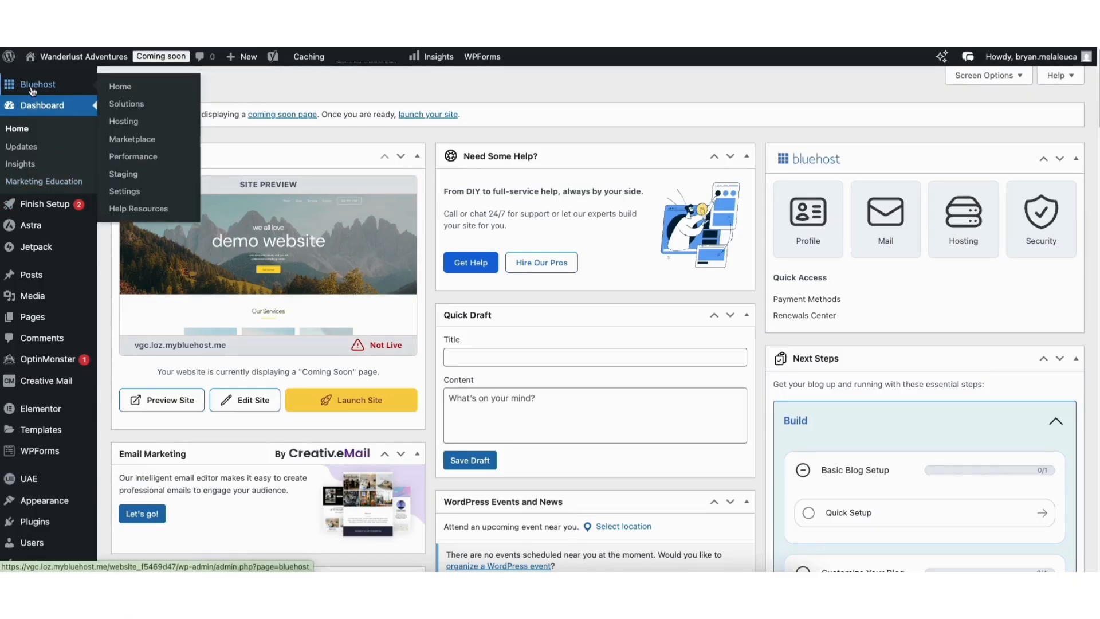
{"action": "left_click", "coordinate": [122, 193]}
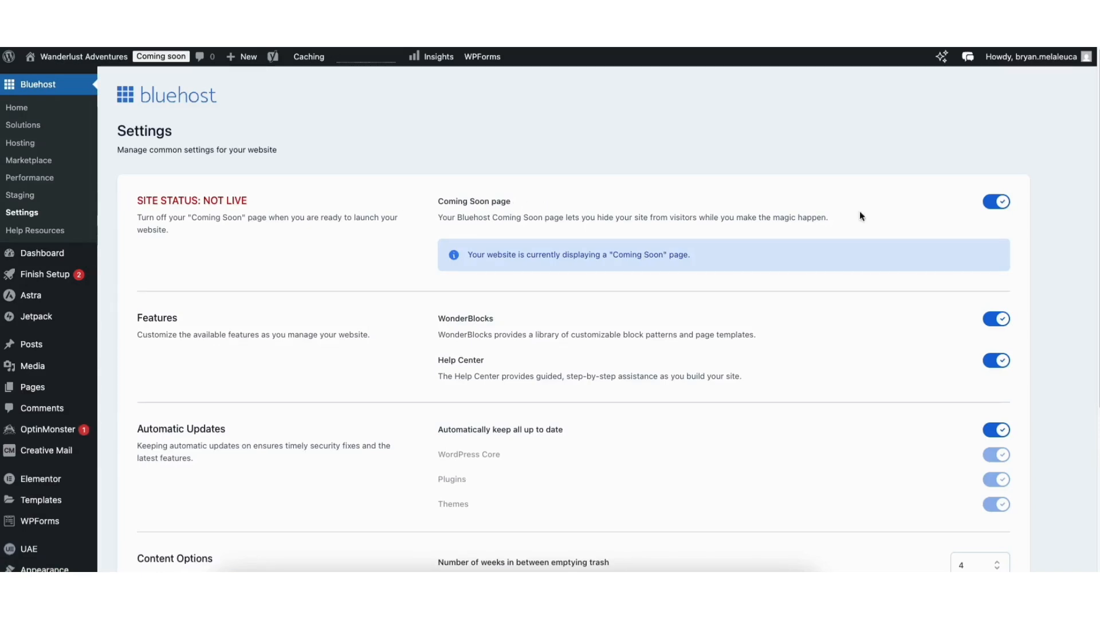
{"action": "left_click", "coordinate": [997, 205]}
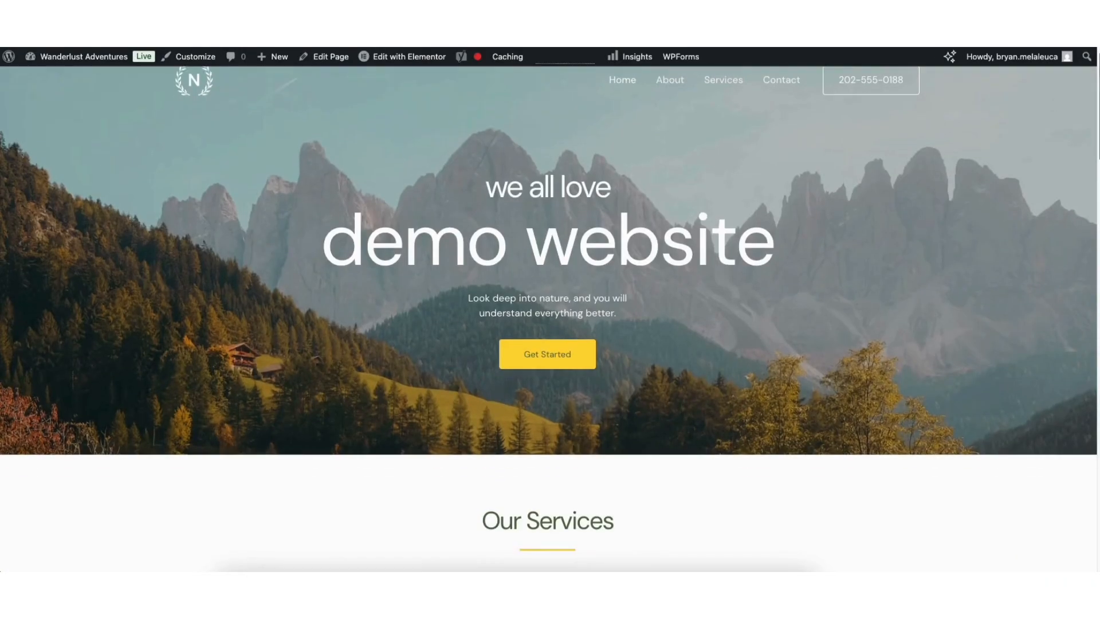
{"action": "scroll", "coordinate": [1094, 130], "scroll_direction": "down", "scroll_amount": 5}
{"action": "left_click_drag", "start_coordinate": [1094, 131], "coordinate": [1095, 222]}
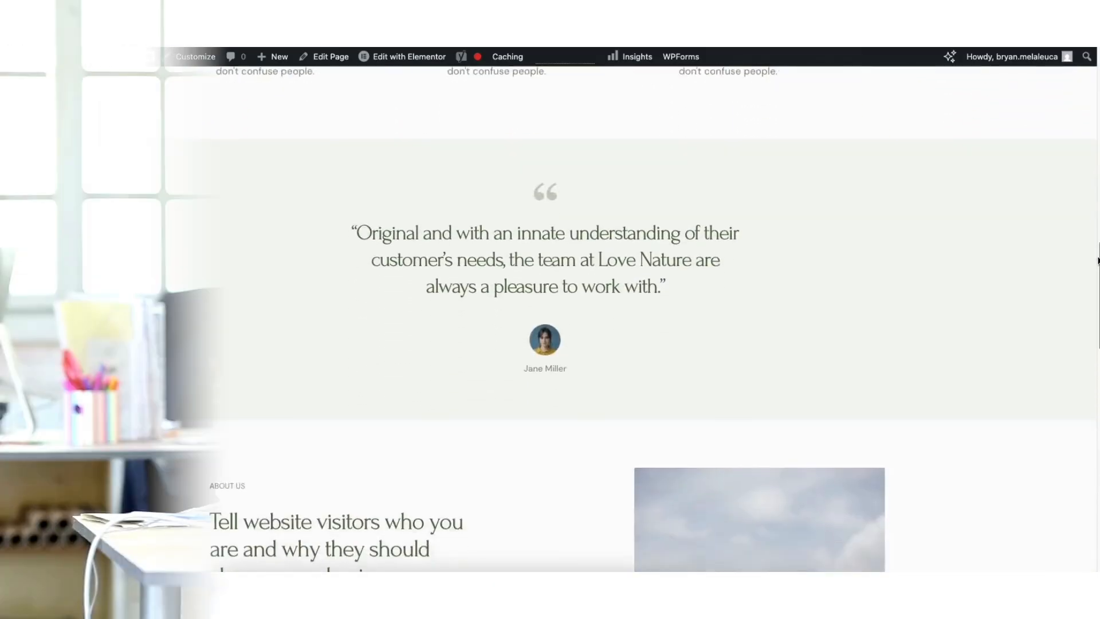